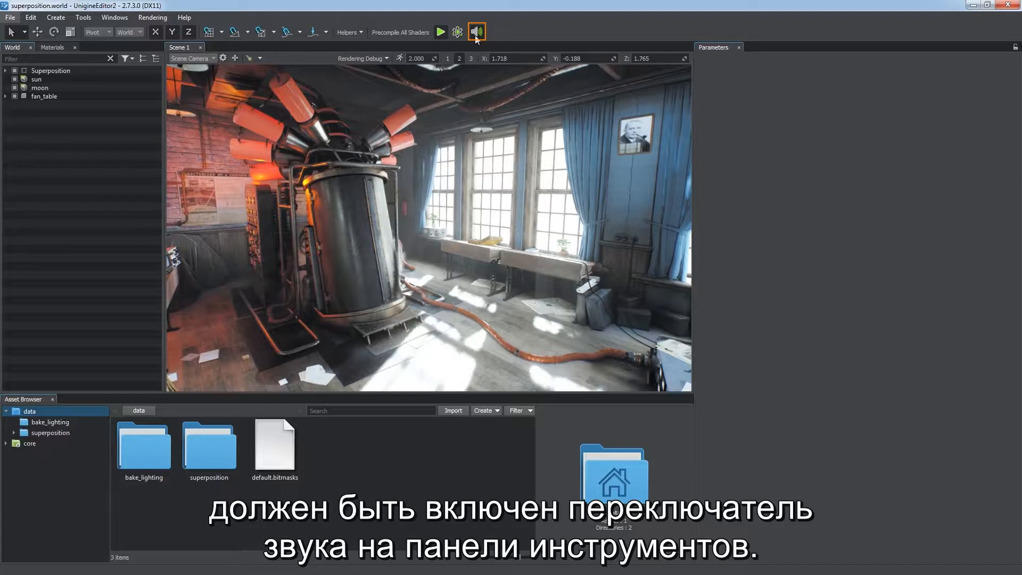
pyautogui.click(211, 60)
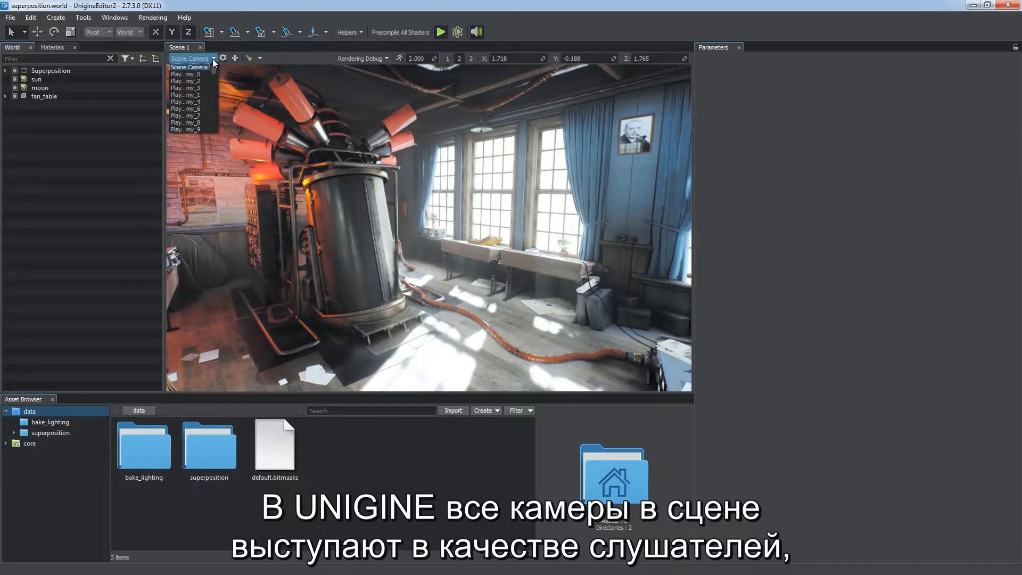
pyautogui.click(214, 59)
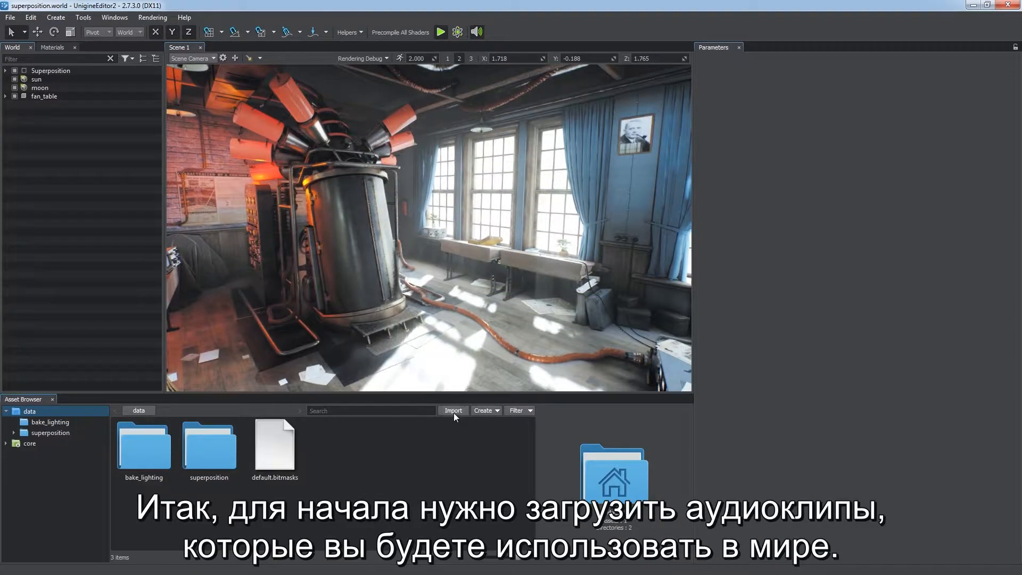
# Import the audio files drums_stereo.oga and fan_mono.oga from the Samples\Audio folder into the data folder
pyautogui.click(455, 411)
pyautogui.moveTo(511, 211); pyautogui.dragTo(527, 153)
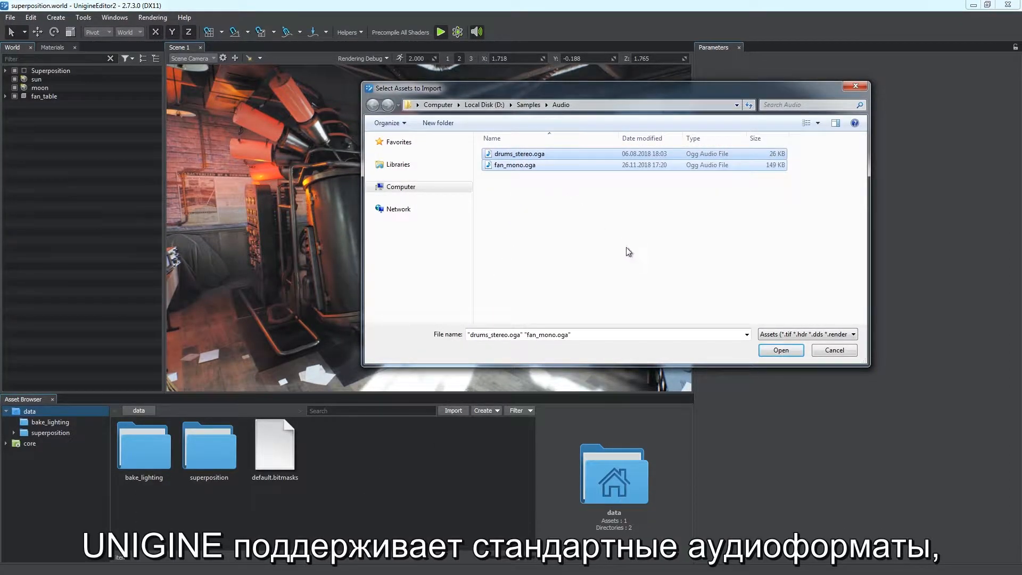
pyautogui.click(764, 351)
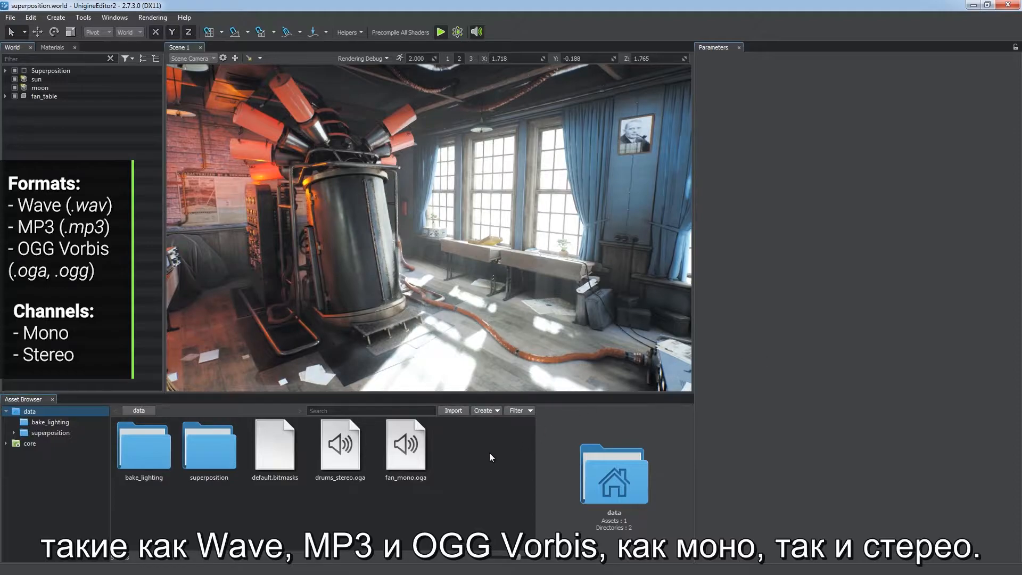
# Preview the imported clips fan_mono.oga and drums_stereo.oga in the asset audio player
pyautogui.click(404, 457)
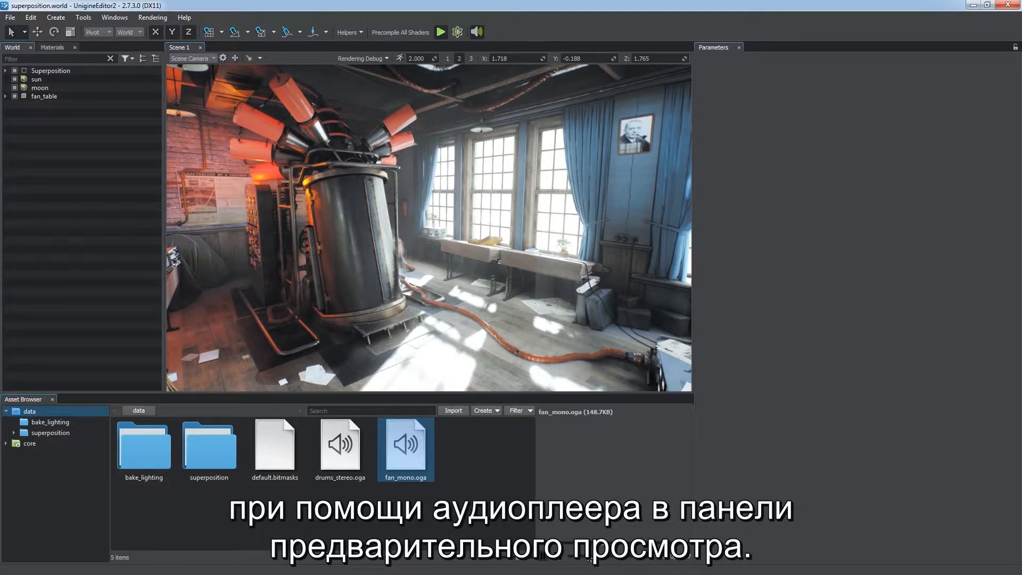
pyautogui.click(367, 456)
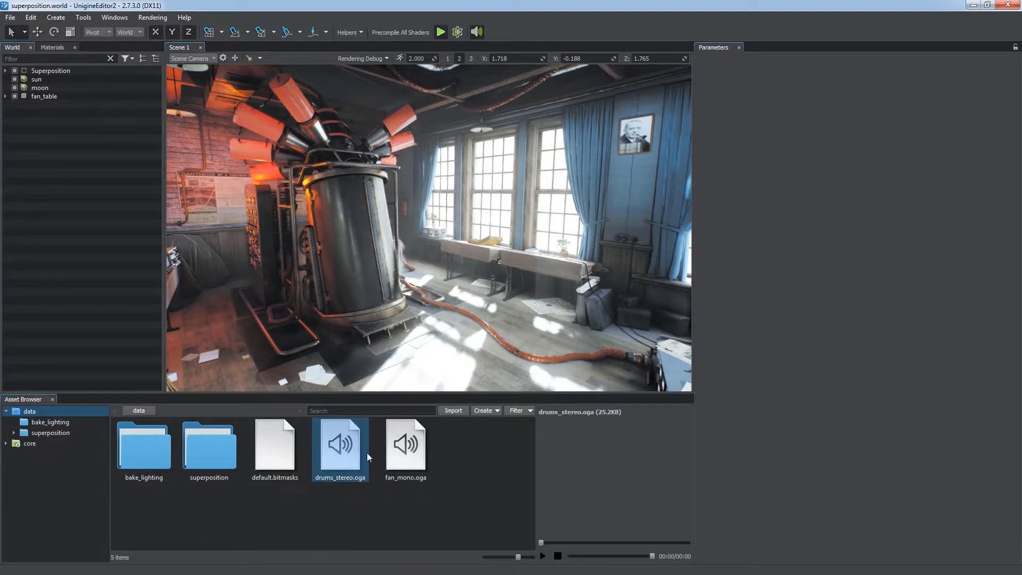
pyautogui.click(557, 556)
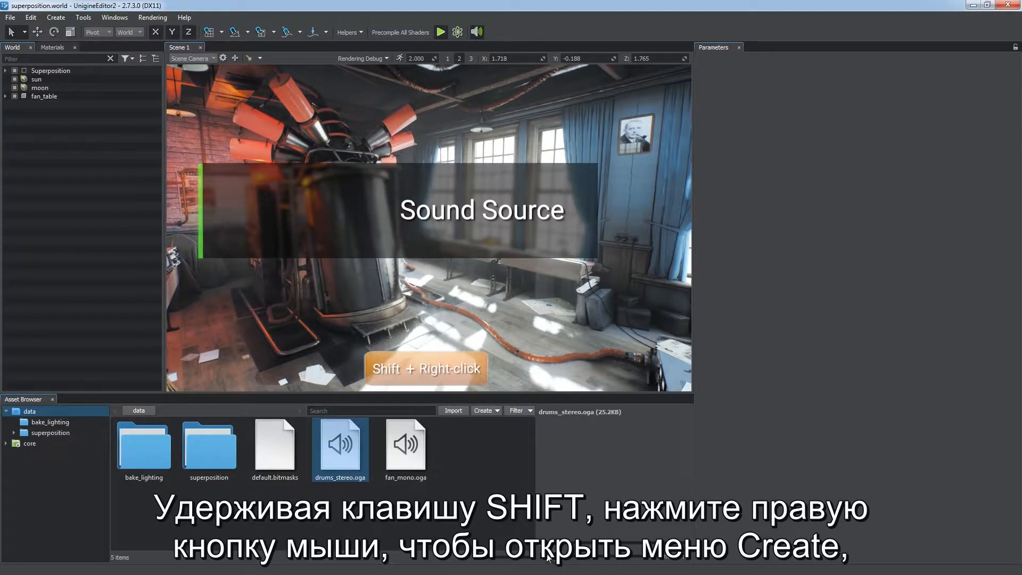
# Create a sound source and place it on the floor in front of the large machine
pyautogui.keyDown('shift'); pyautogui.rightClick(436, 293); pyautogui.keyUp('shift')
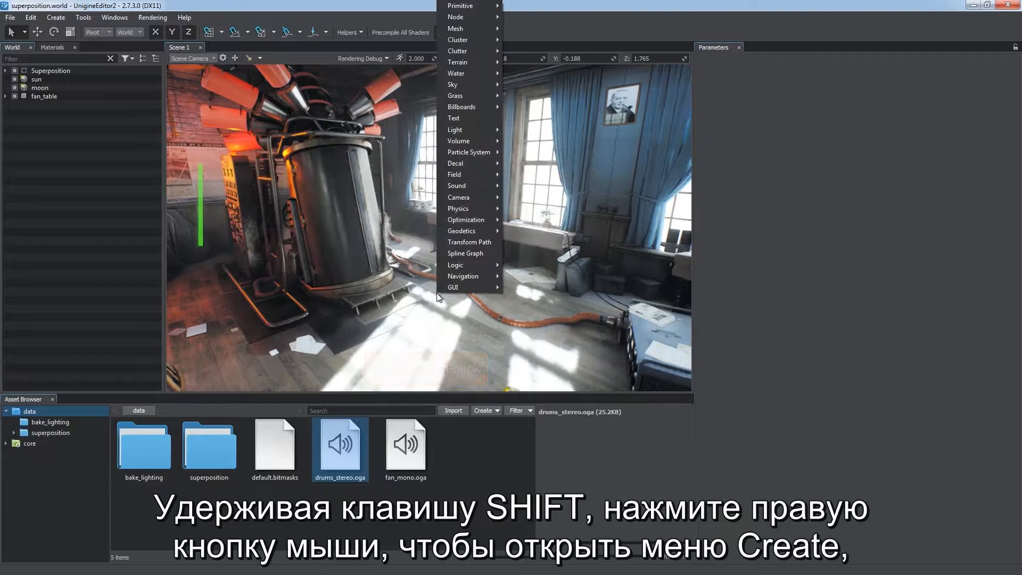
pyautogui.moveTo(463, 186)
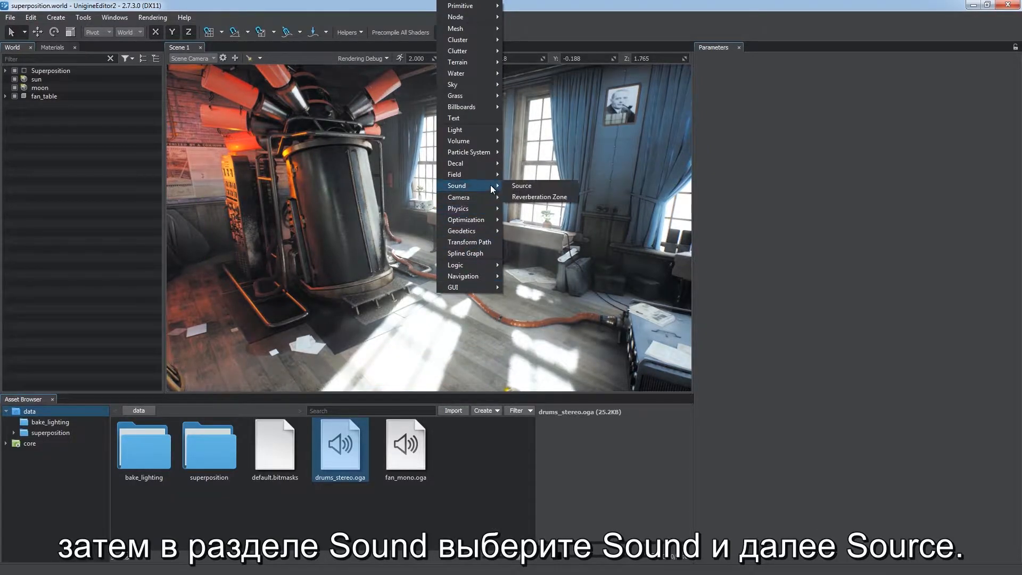
pyautogui.click(536, 187)
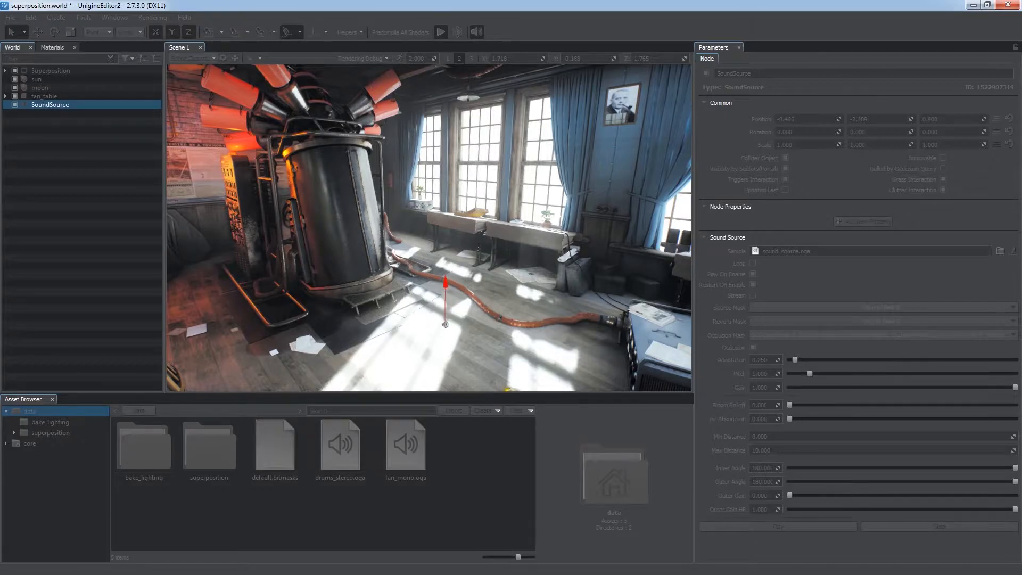
pyautogui.click(365, 32)
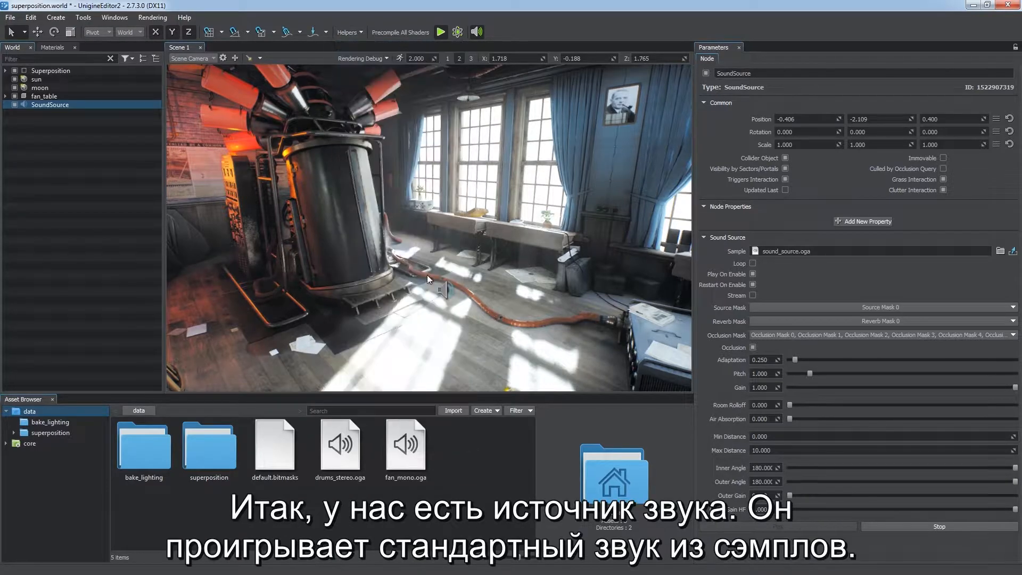
# Raise the sound source to a Z position of about 1.12, and stop and restart its playback
pyautogui.moveTo(427, 275); pyautogui.dragTo(441, 235, button='right')
pyautogui.press('w')
pyautogui.moveTo(441, 234); pyautogui.dragTo(443, 148)
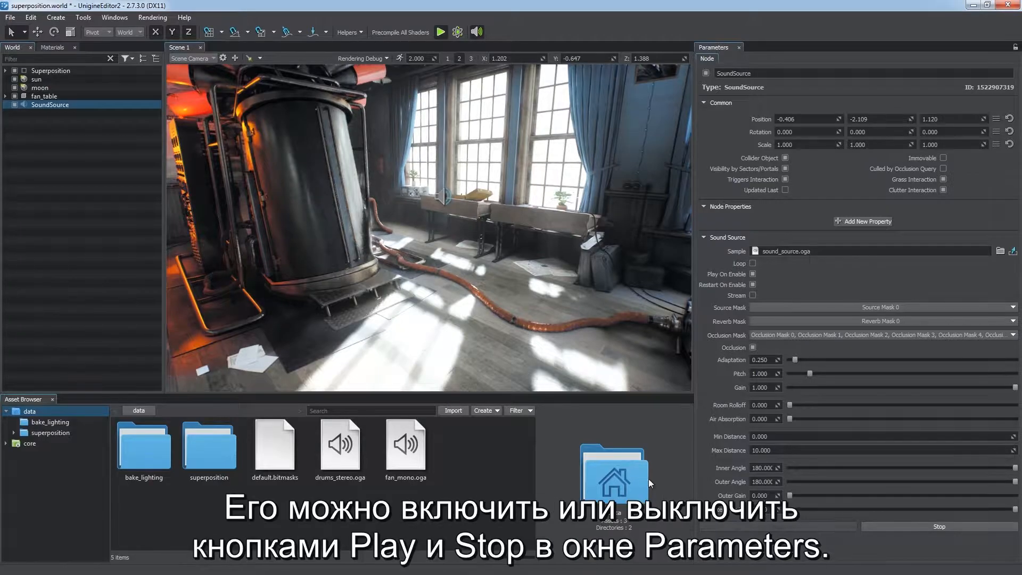
pyautogui.click(915, 529)
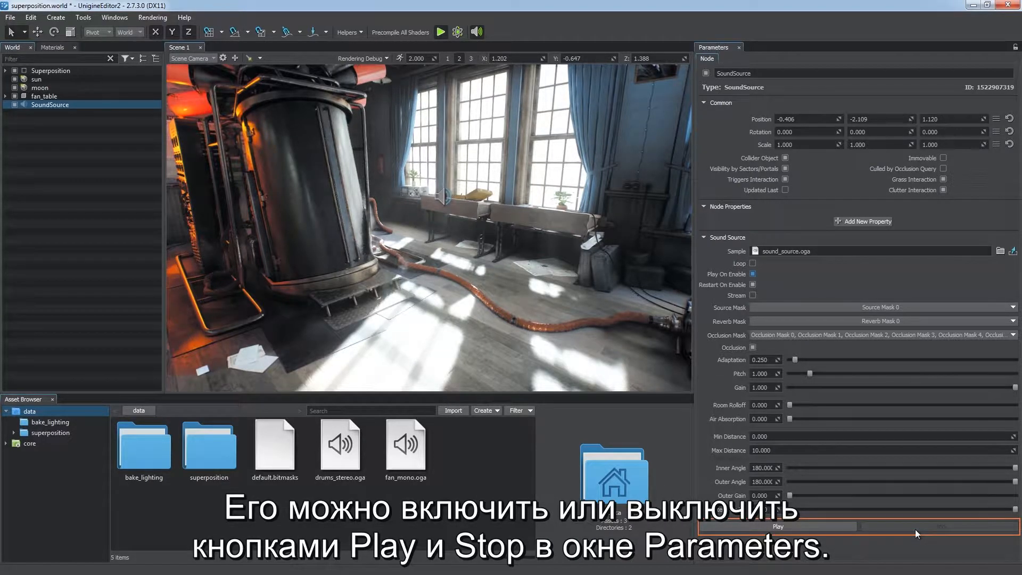
pyautogui.click(797, 529)
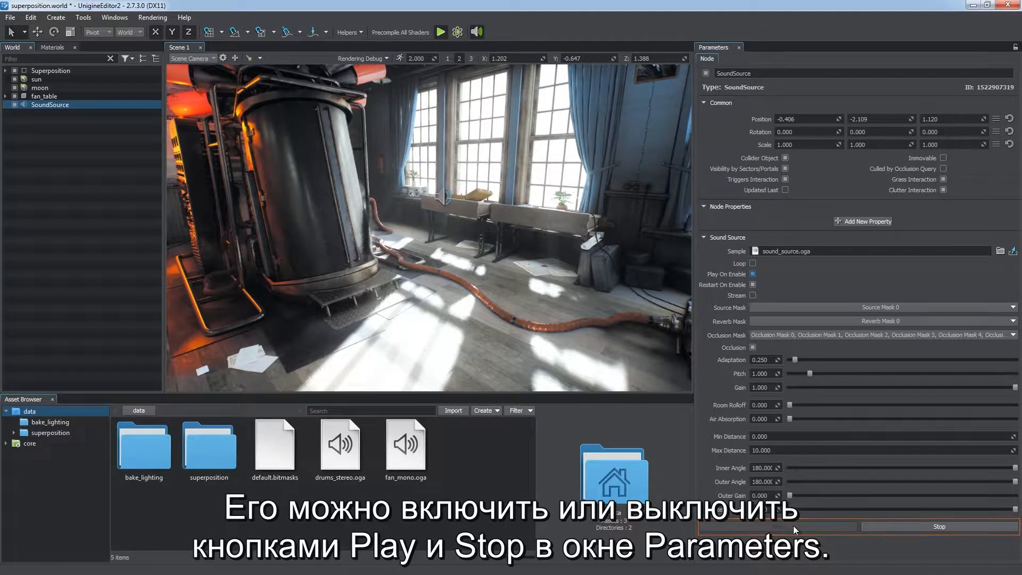
# Assign fan_mono.oga as the sound source's sample and play it with looping enabled
pyautogui.moveTo(407, 448); pyautogui.dragTo(781, 253)
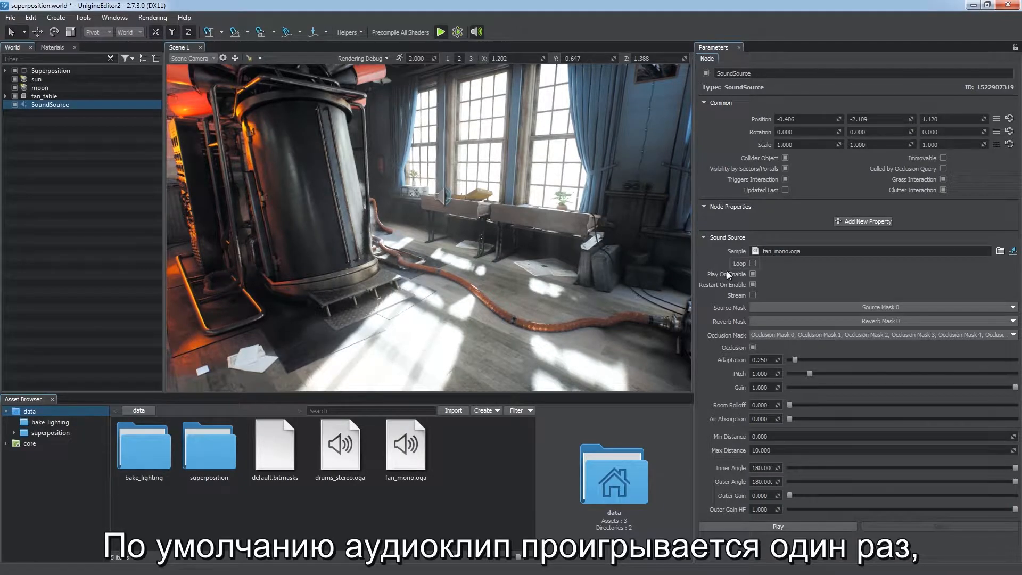
pyautogui.click(761, 525)
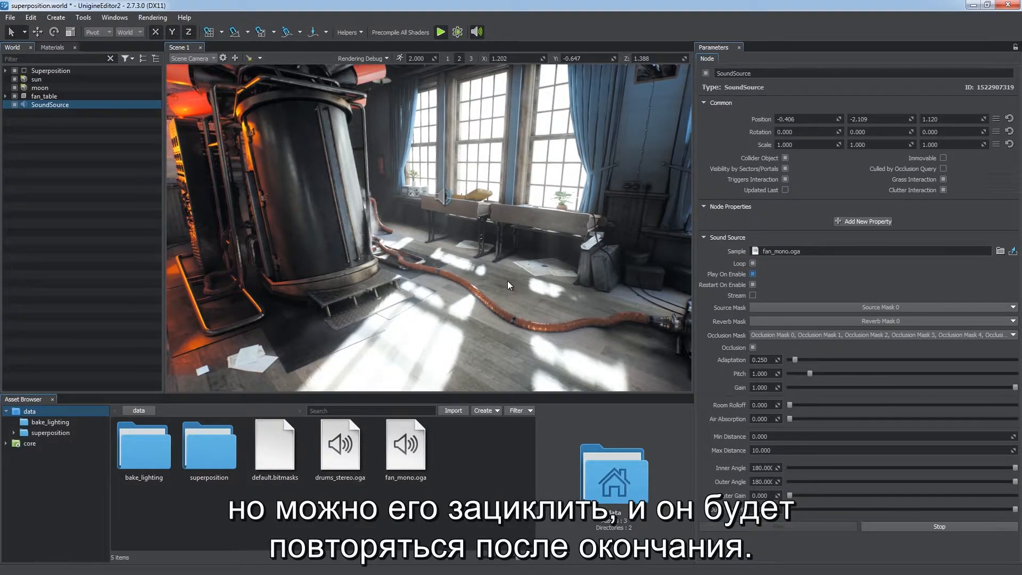
# Move the sound source onto the desk fan in the corner of the room
pyautogui.moveTo(513, 281); pyautogui.dragTo(704, 294, button='right')
pyautogui.press('w')
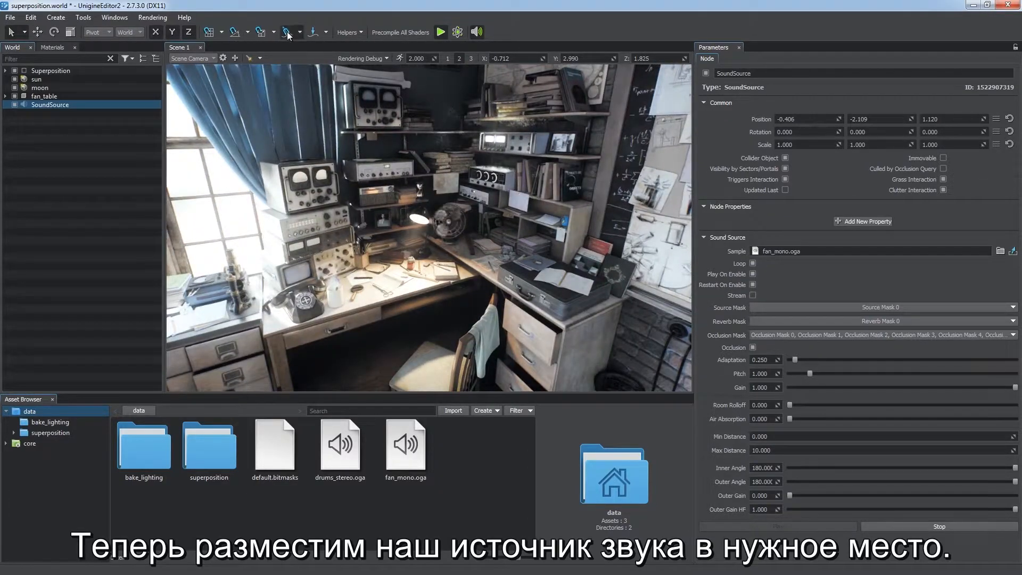
pyautogui.click(287, 32)
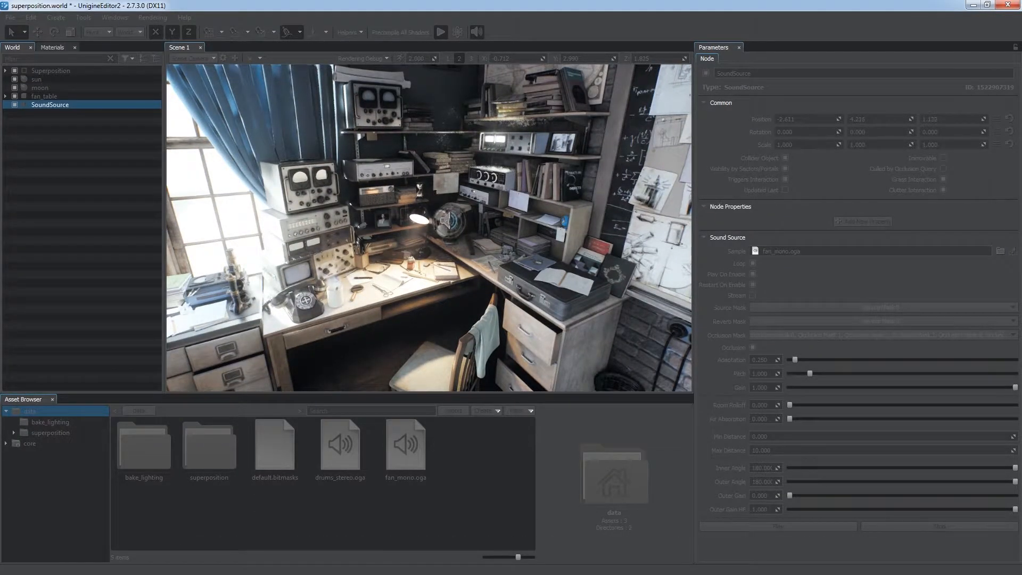
pyautogui.click(483, 261)
pyautogui.press('1')
pyautogui.press('w')
pyautogui.press('q')
pyautogui.moveTo(484, 261); pyautogui.dragTo(516, 233, button='right')
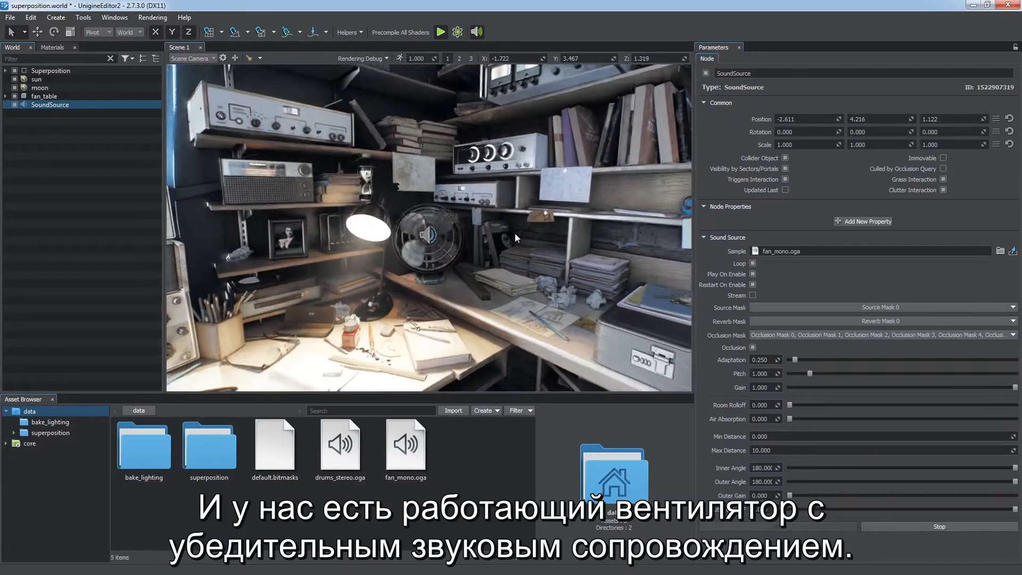
pyautogui.moveTo(430, 273)
pyautogui.mouseDown(button='right')
pyautogui.moveTo(682, 260)
pyautogui.moveTo(588, 254)
pyautogui.moveTo(236, 276)
pyautogui.moveTo(434, 267)
pyautogui.mouseUp(button='right')
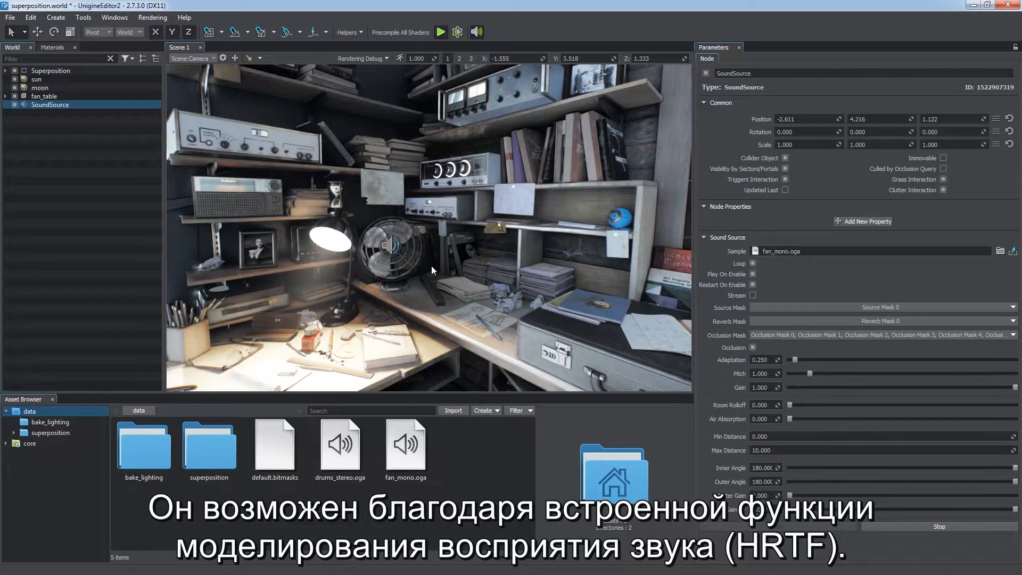
# Try drums_stereo.oga as the sound source's sample while turning around the room, and undo the assignment
pyautogui.moveTo(356, 457); pyautogui.dragTo(781, 257)
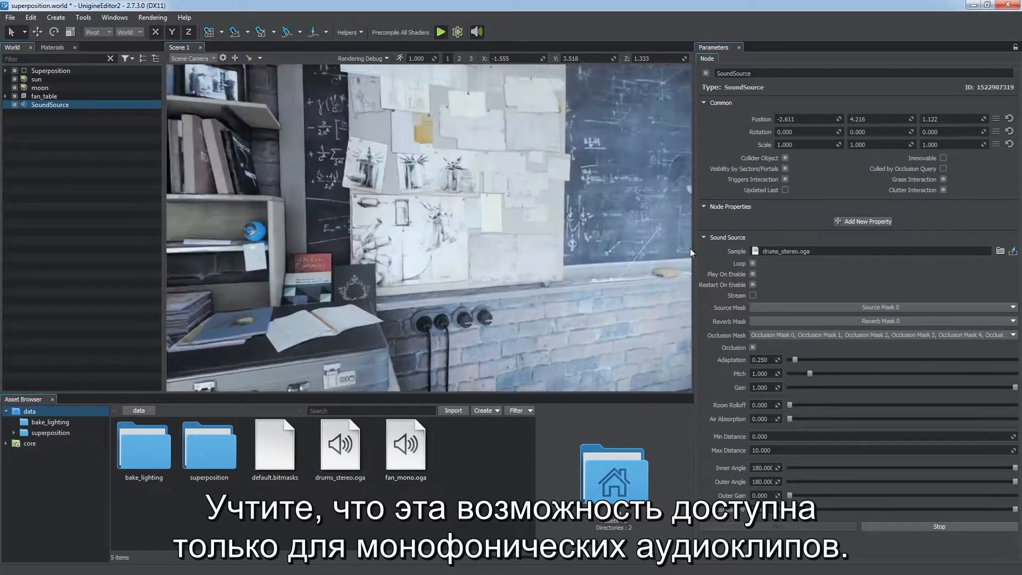
pyautogui.moveTo(903, 250); pyautogui.dragTo(469, 270, button='right')
pyautogui.press('a')
pyautogui.click(30, 18)
pyautogui.click(45, 29)
pyautogui.moveTo(380, 270); pyautogui.dragTo(400, 282, button='right')
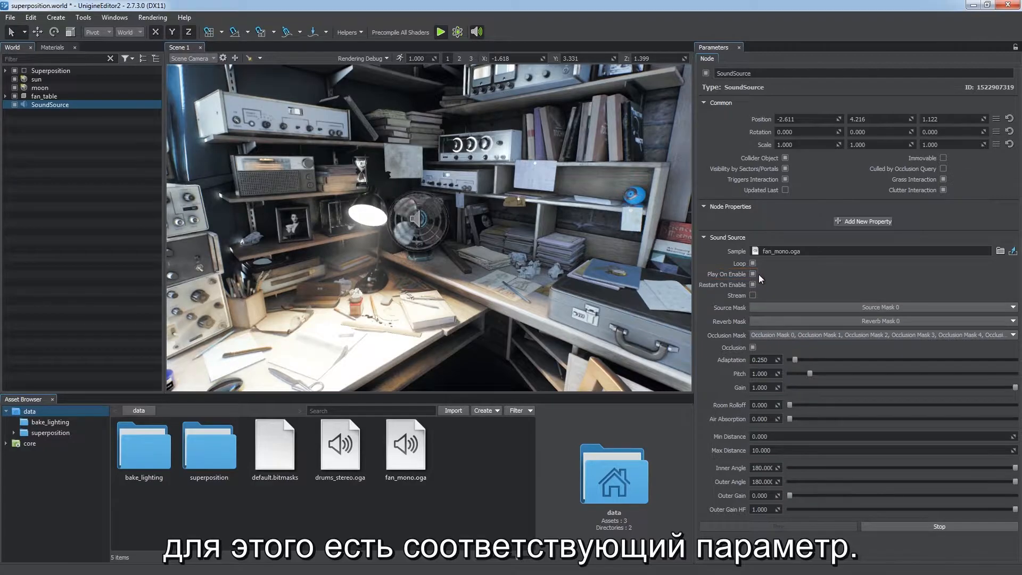
# Stop the fan sound and switch the sound source node off and on to test automatic playback
pyautogui.click(870, 527)
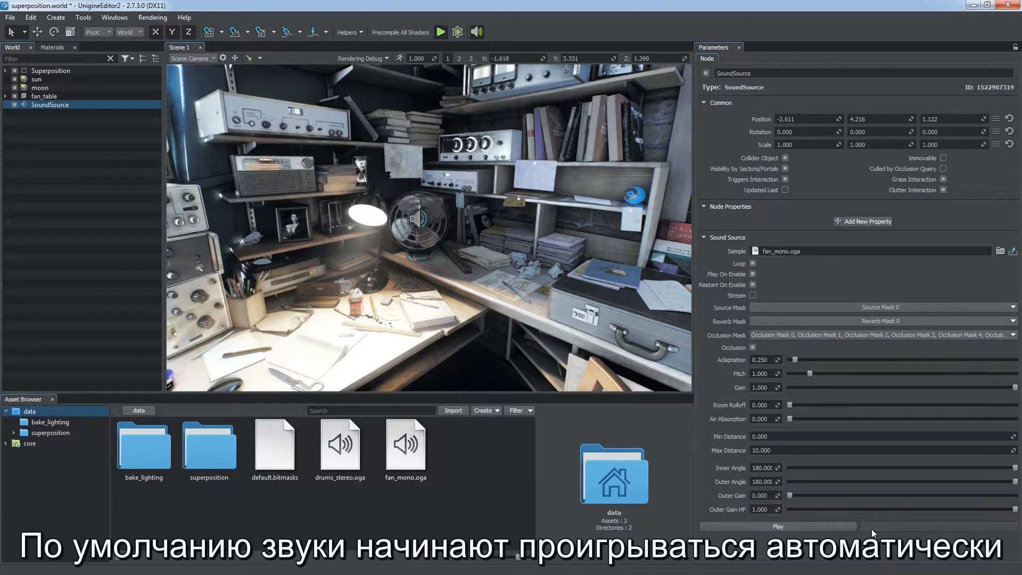
pyautogui.click(14, 105)
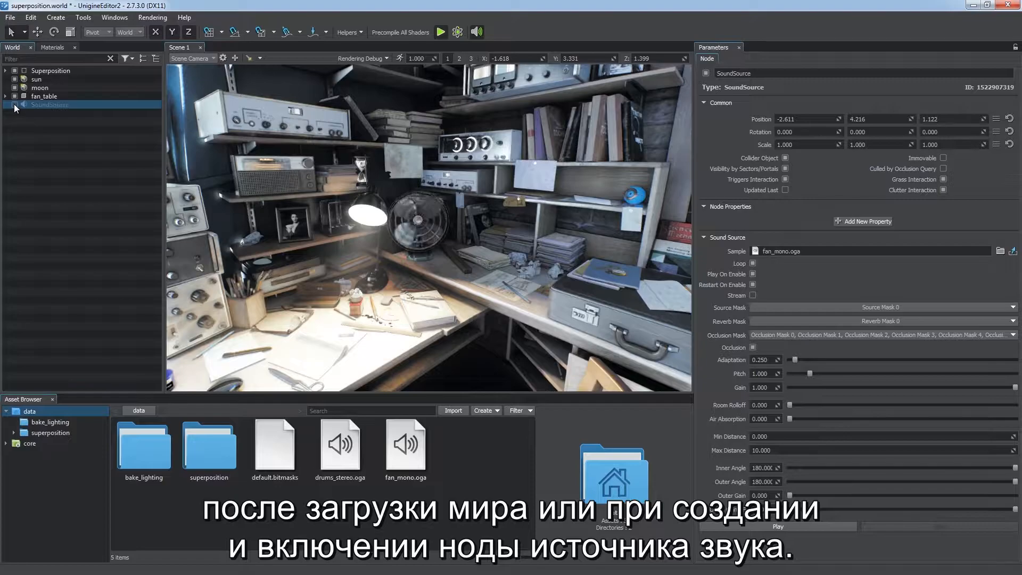
pyautogui.click(14, 105)
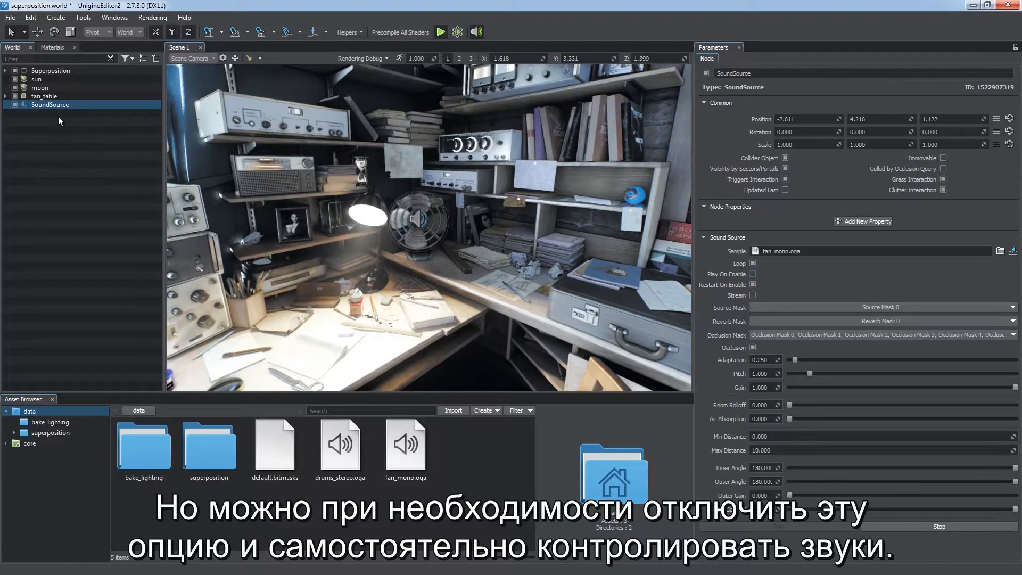
# Switch the sound source off and on with Play On Enable disabled, and restore the option and playback
pyautogui.click(15, 104)
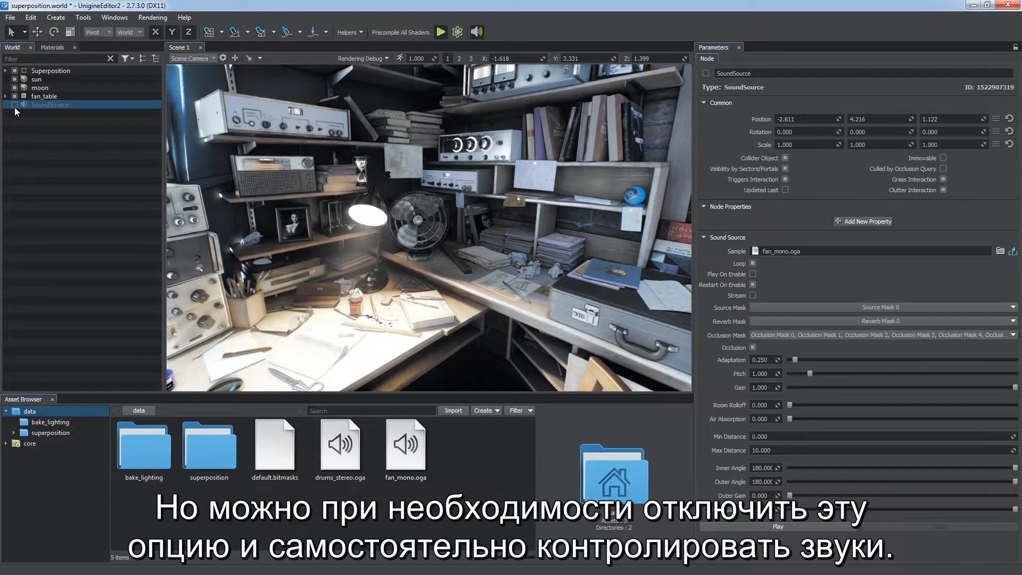
pyautogui.click(14, 105)
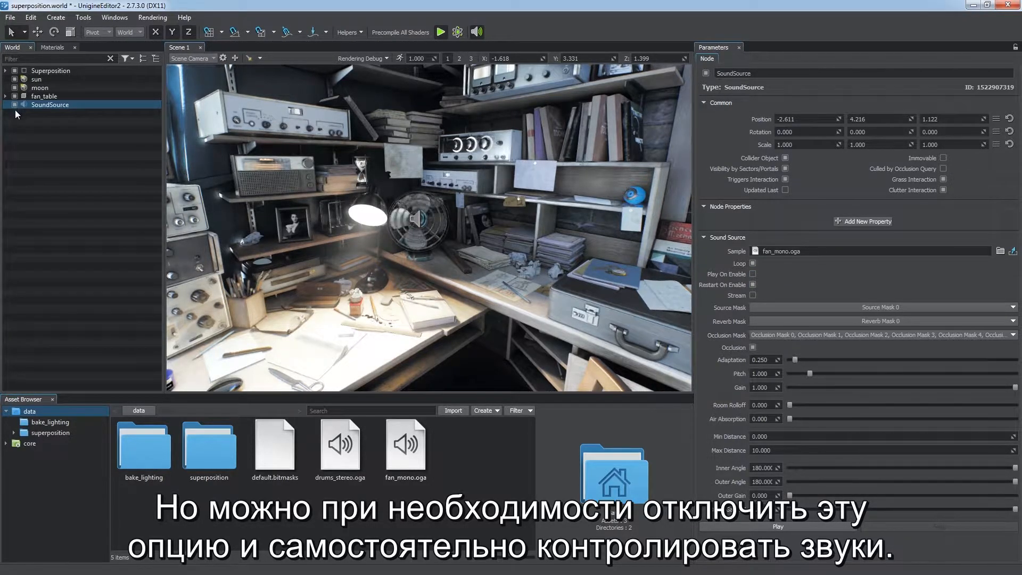
pyautogui.click(752, 274)
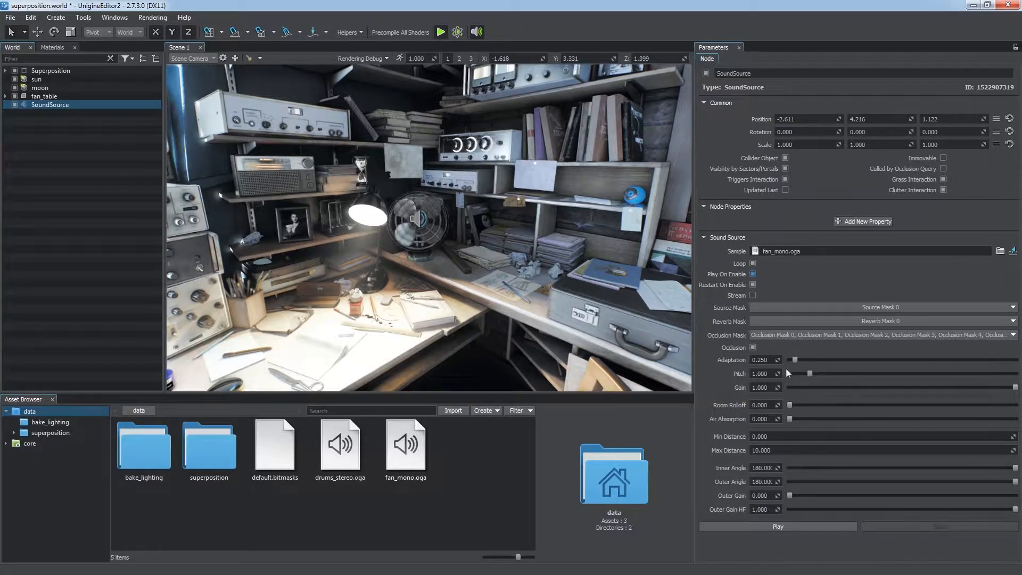
pyautogui.click(793, 527)
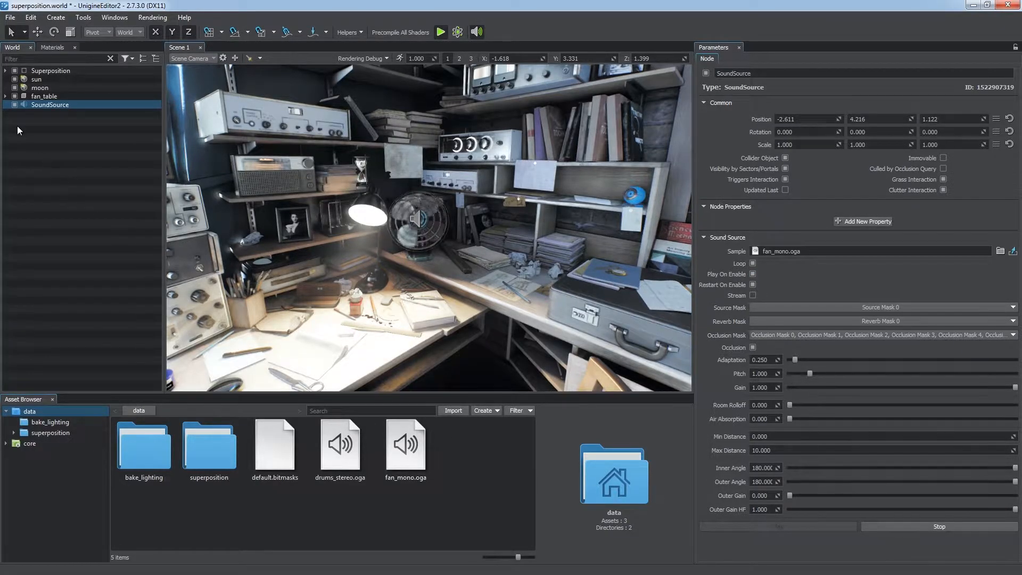
# Set the sound source's sample to soundtrack_radio.oga
pyautogui.moveTo(513, 285); pyautogui.dragTo(489, 284, button='right')
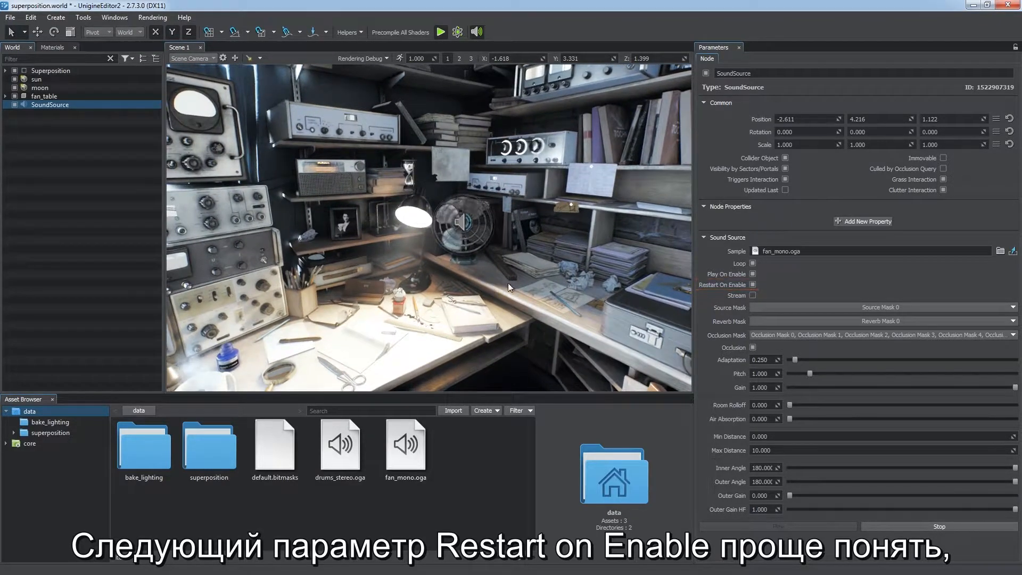
pyautogui.doubleClick(758, 252)
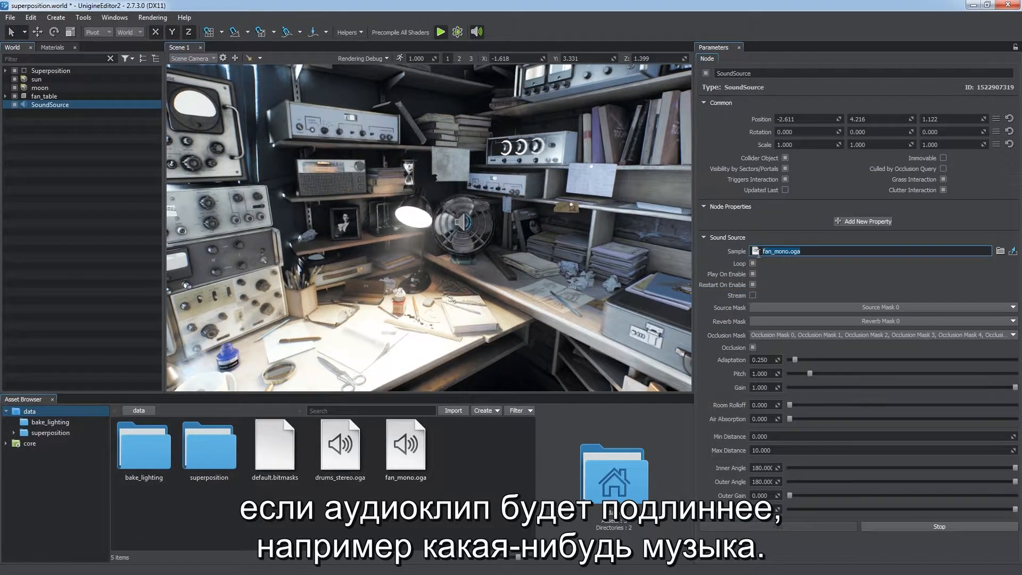
pyautogui.write('sound')
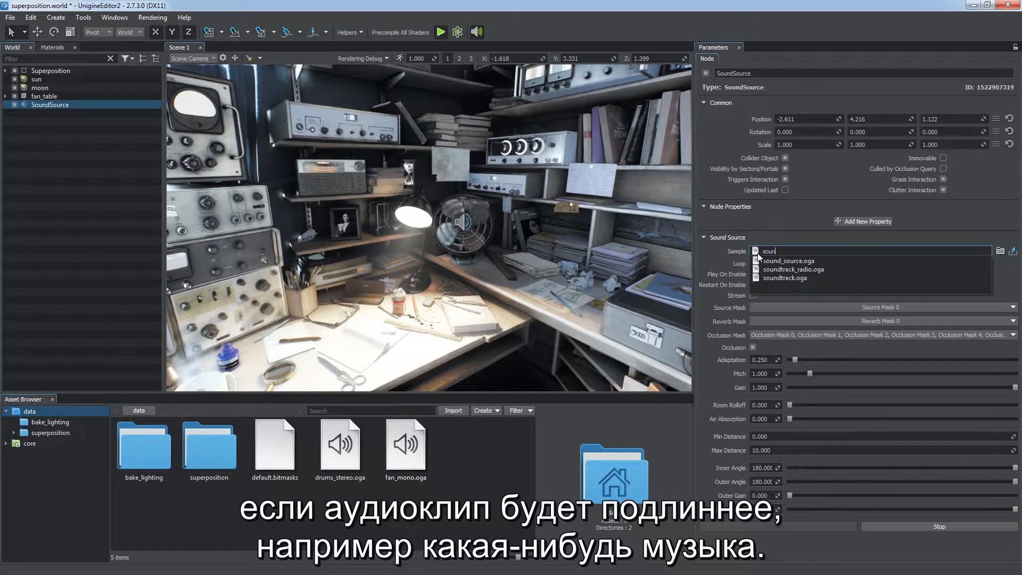
pyautogui.press('Down')
pyautogui.press('Down')
pyautogui.press('Return')
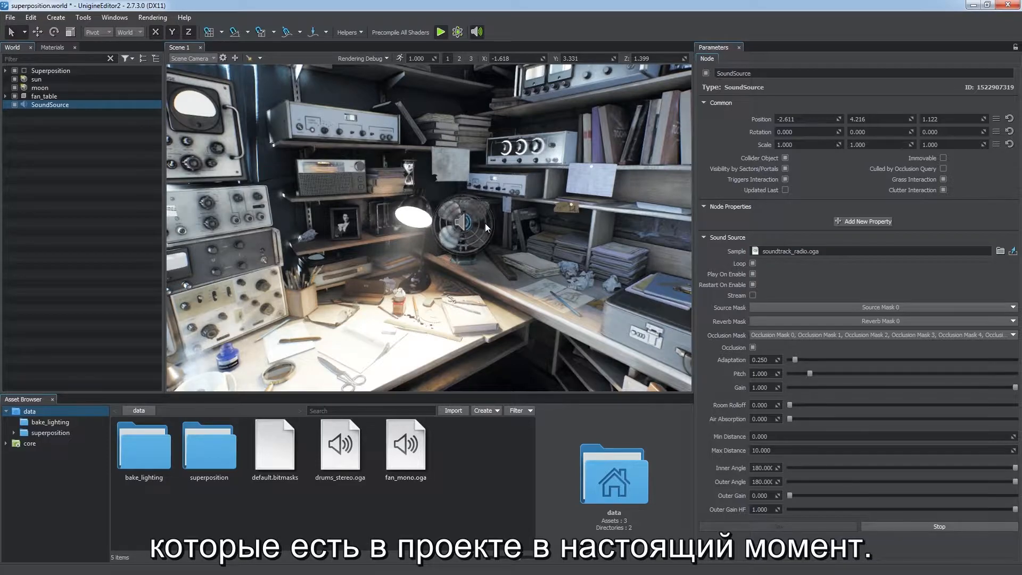
# Move the sound source from the fan onto the shelf radio and turn off its Restart On Enable option
pyautogui.click(440, 32)
pyautogui.moveTo(302, 96); pyautogui.dragTo(341, 185)
pyautogui.moveTo(367, 239); pyautogui.dragTo(357, 218, button='right')
pyautogui.press('w')
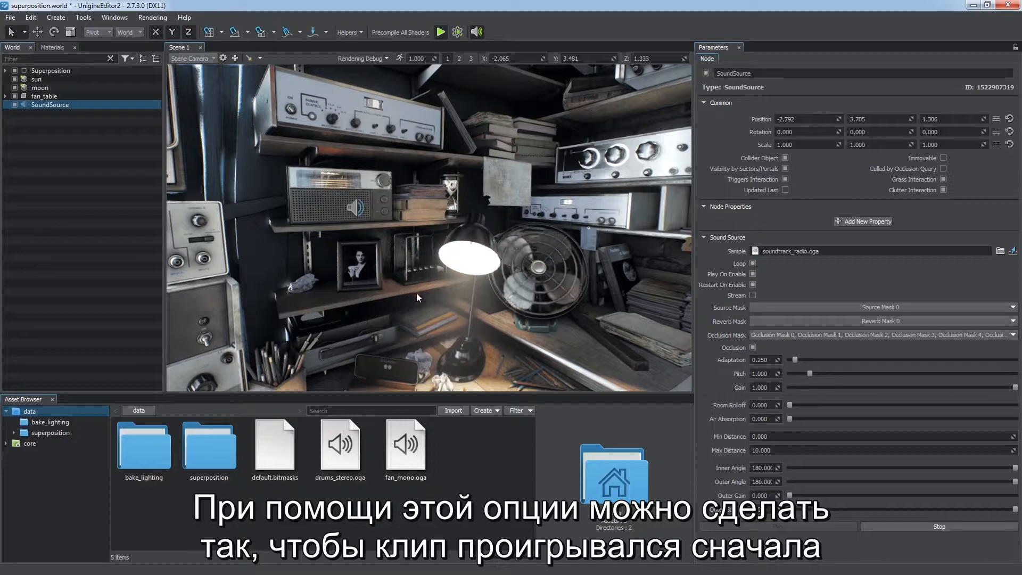
pyautogui.click(753, 285)
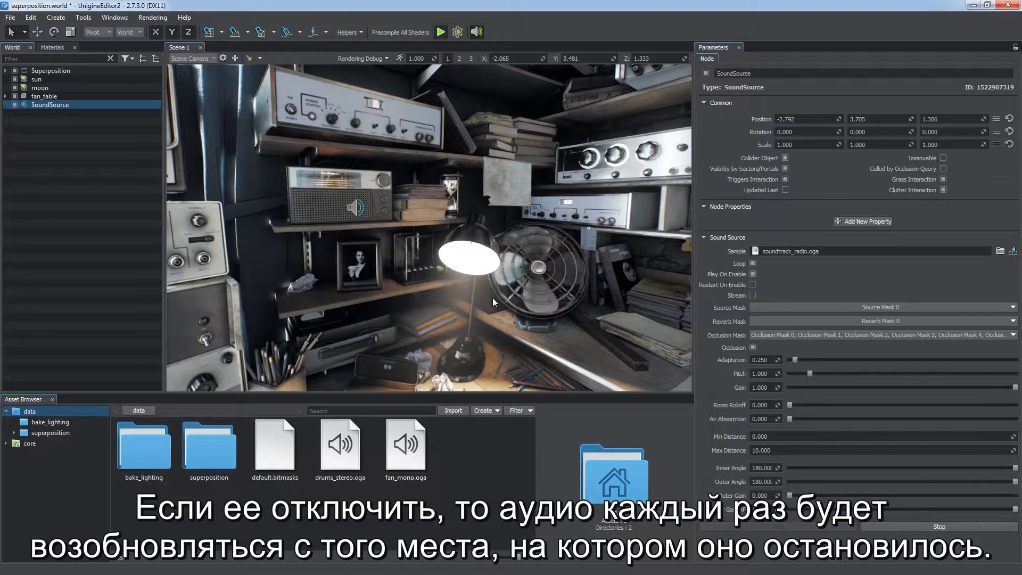
# Switch the sound source node off and on to test playback with Restart On Enable disabled, listening from farther away
pyautogui.click(15, 105)
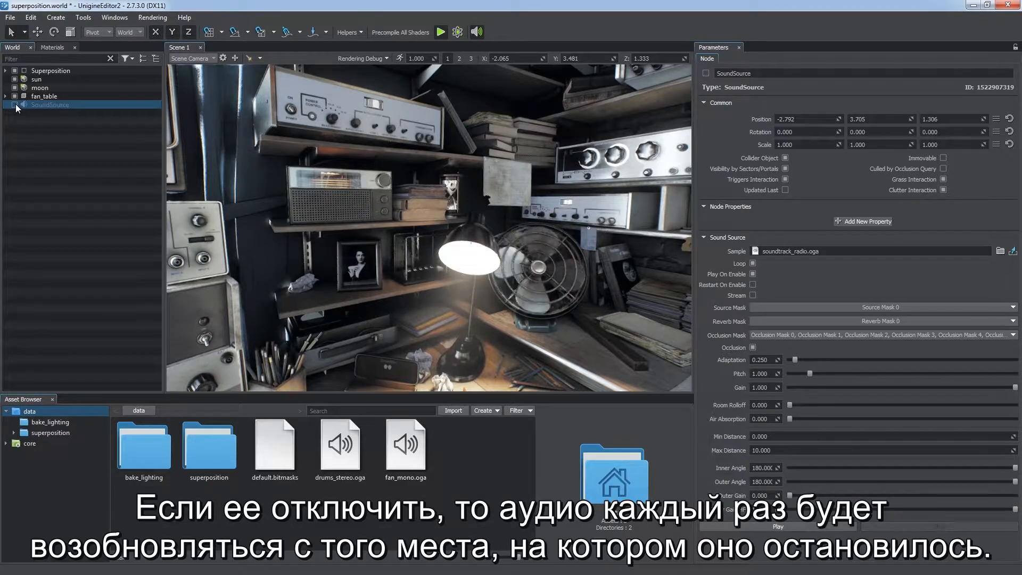
pyautogui.click(14, 105)
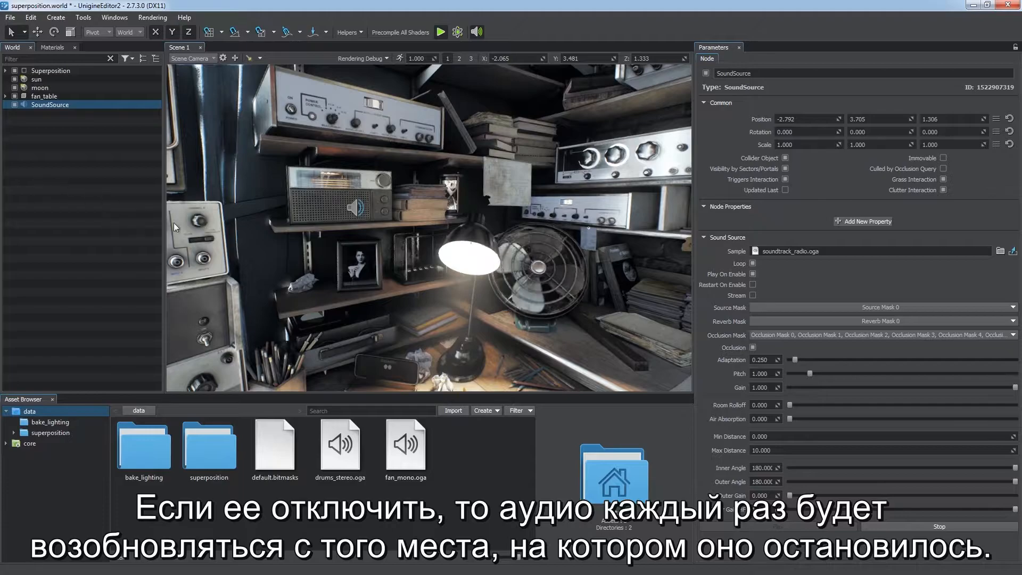
pyautogui.press('s')
pyautogui.moveTo(420, 255)
pyautogui.mouseDown(button='right')
pyautogui.moveTo(438, 261)
pyautogui.moveTo(424, 265)
pyautogui.mouseUp(button='right')
pyautogui.press('s')
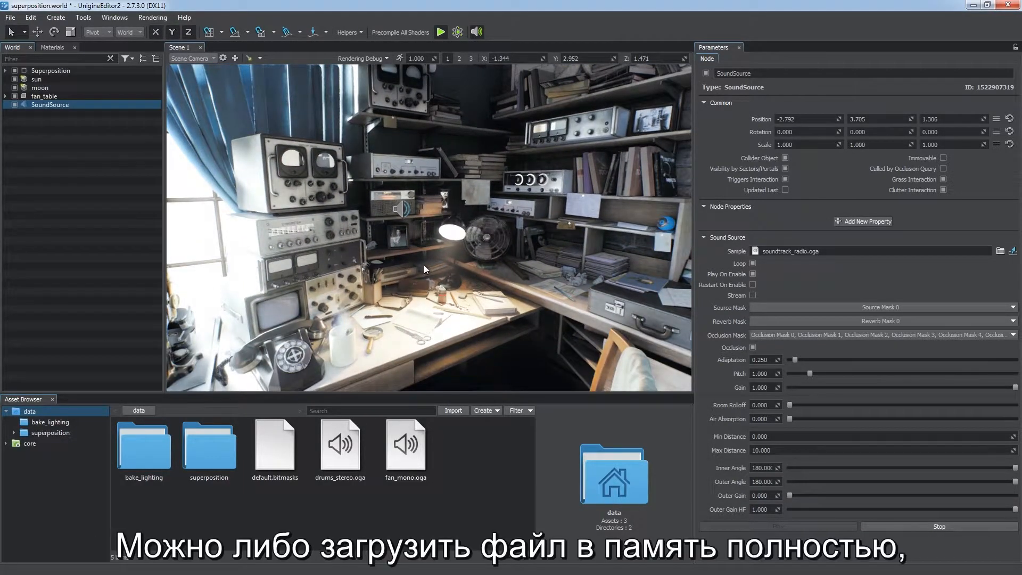
# Try the sound source's Stream option, turn it off again, and view the available Source Mask channels
pyautogui.click(753, 294)
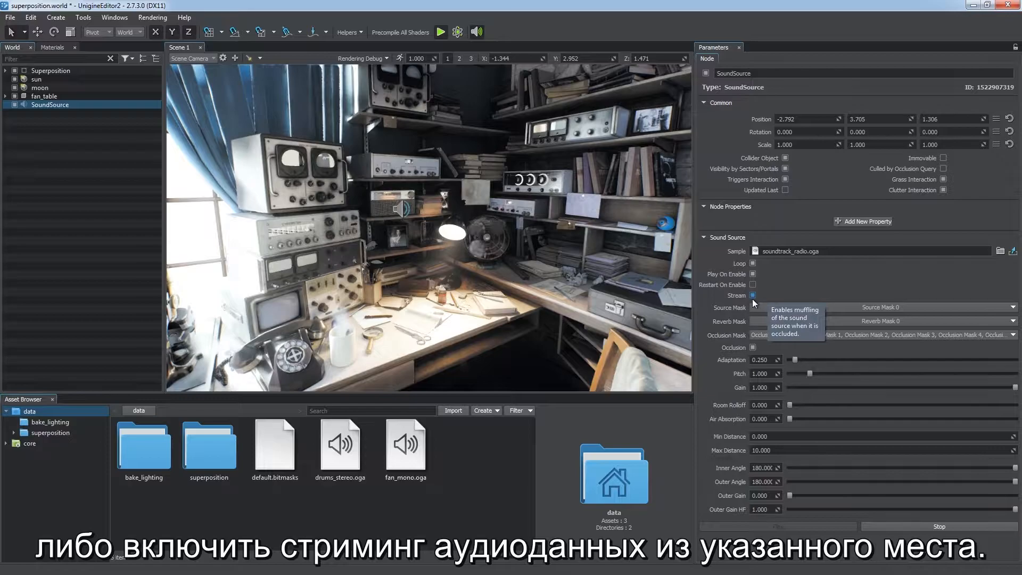
pyautogui.click(751, 296)
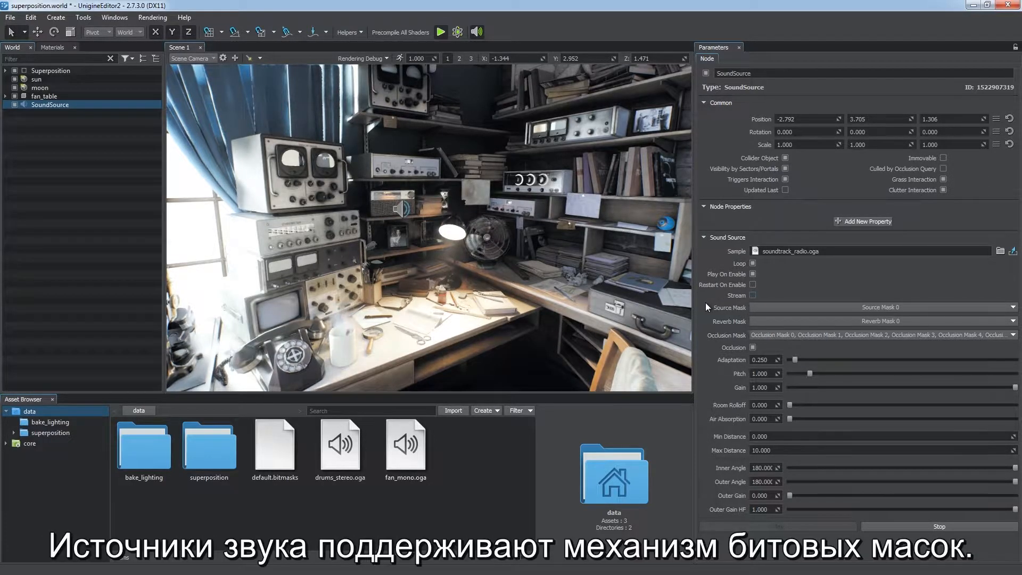
pyautogui.click(845, 307)
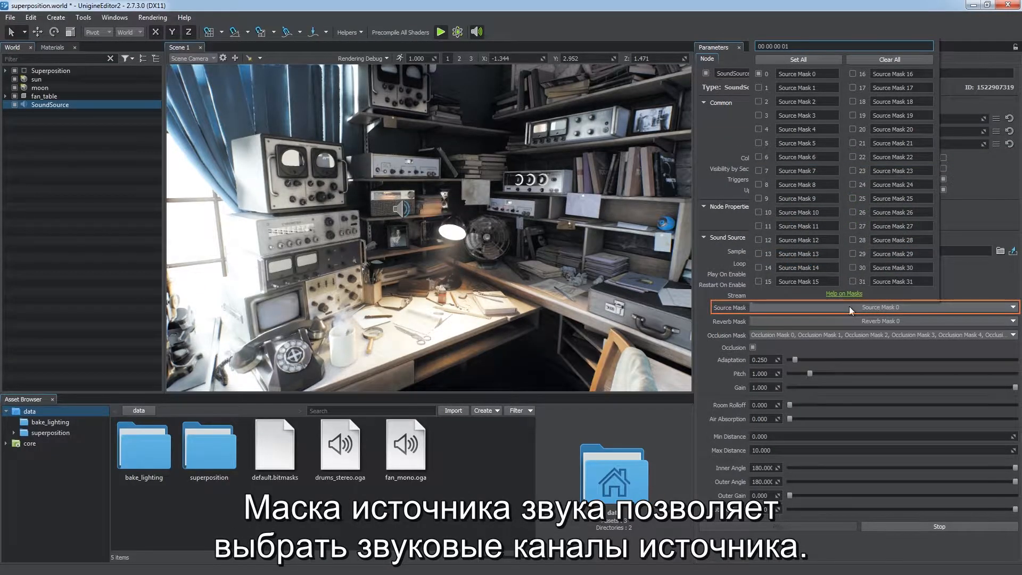
pyautogui.click(849, 305)
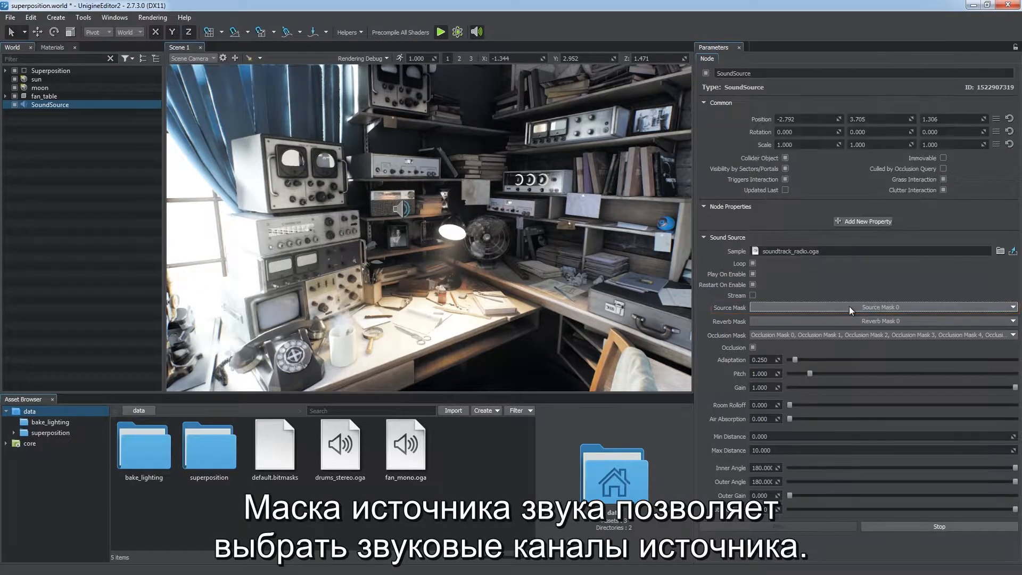
# Exclude Source Mask 0 from the scene camera's Sound mask, include it again, and accept the camera settings
pyautogui.click(223, 58)
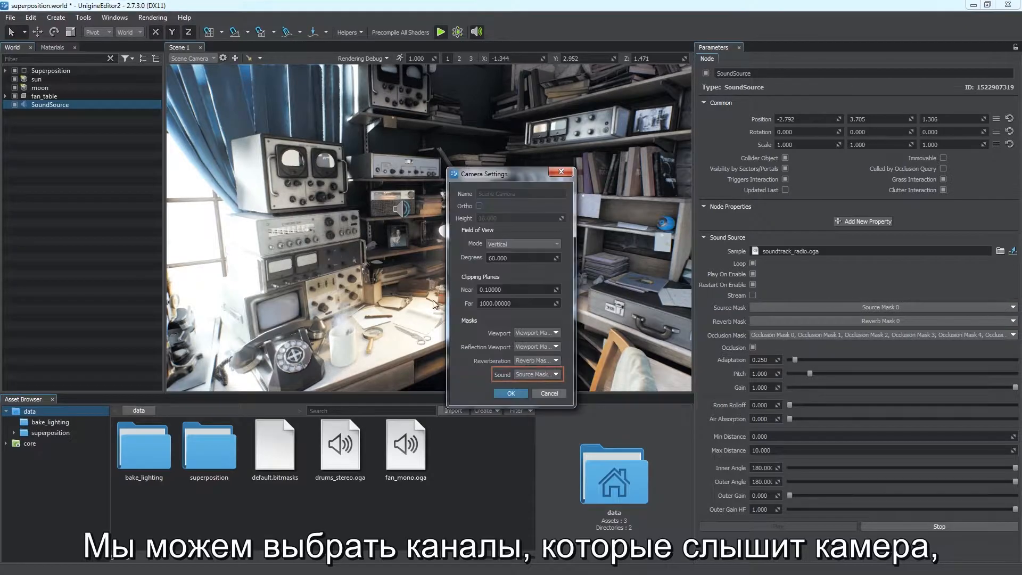
pyautogui.click(524, 375)
pyautogui.click(523, 141)
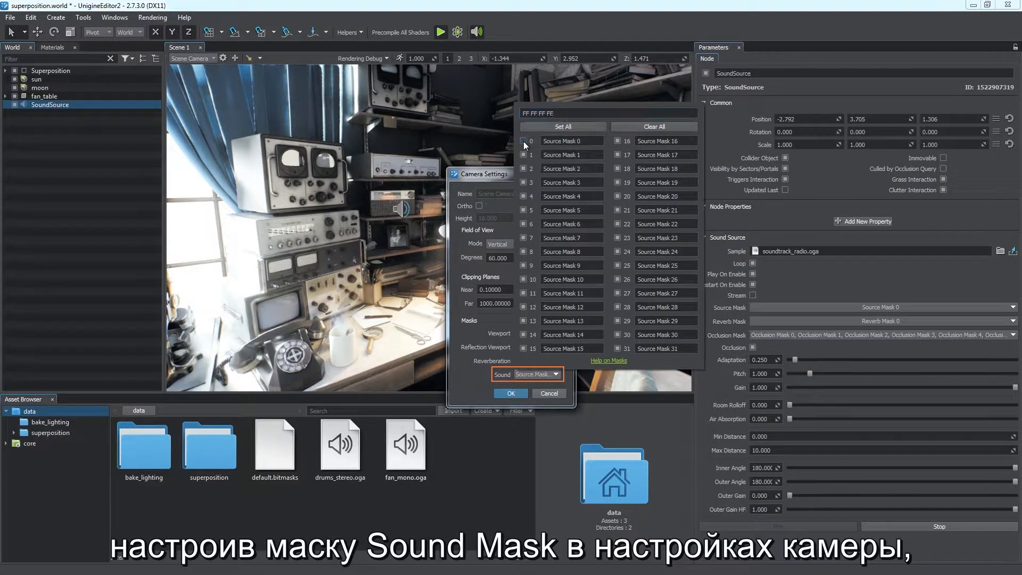
pyautogui.click(524, 141)
pyautogui.click(510, 397)
pyautogui.click(510, 396)
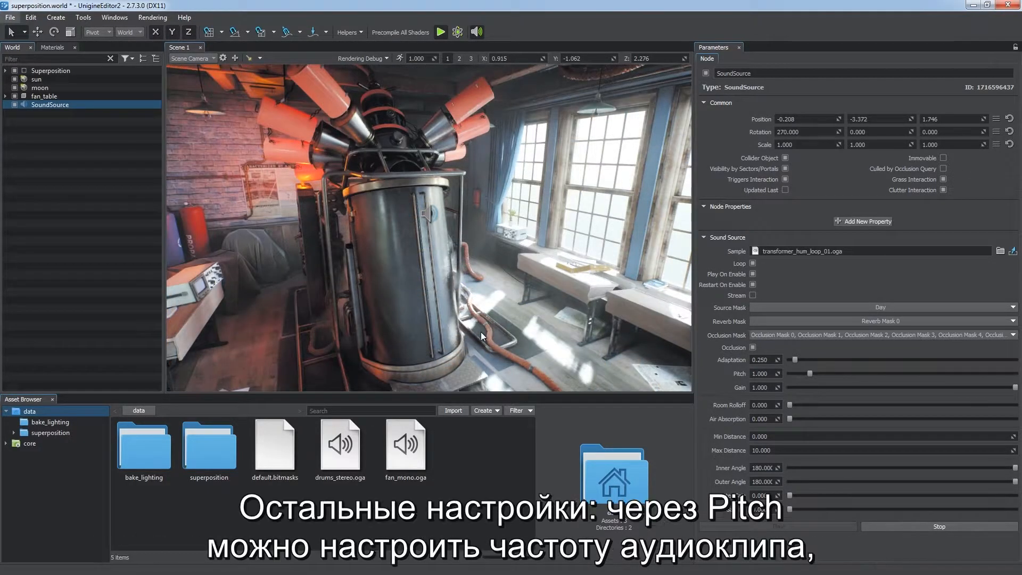
# Try other Pitch values on the transformer hum source, lower its Gain to about 0.117, and restore both to 1
pyautogui.moveTo(808, 373)
pyautogui.mouseDown()
pyautogui.moveTo(892, 369)
pyautogui.moveTo(797, 375)
pyautogui.moveTo(812, 376)
pyautogui.mouseUp()
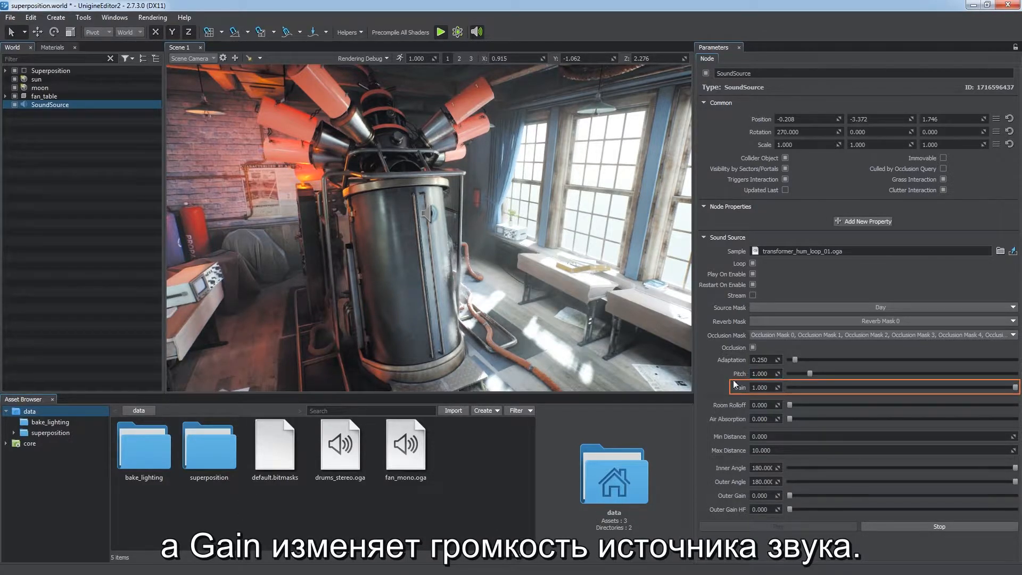
pyautogui.moveTo(891, 390); pyautogui.dragTo(819, 386)
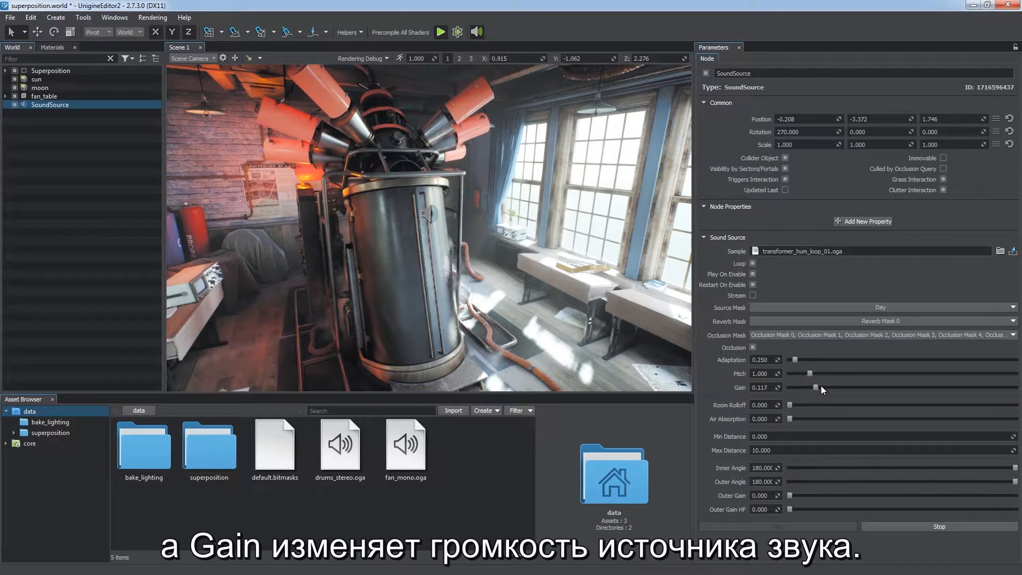
pyautogui.moveTo(955, 383); pyautogui.dragTo(1017, 387)
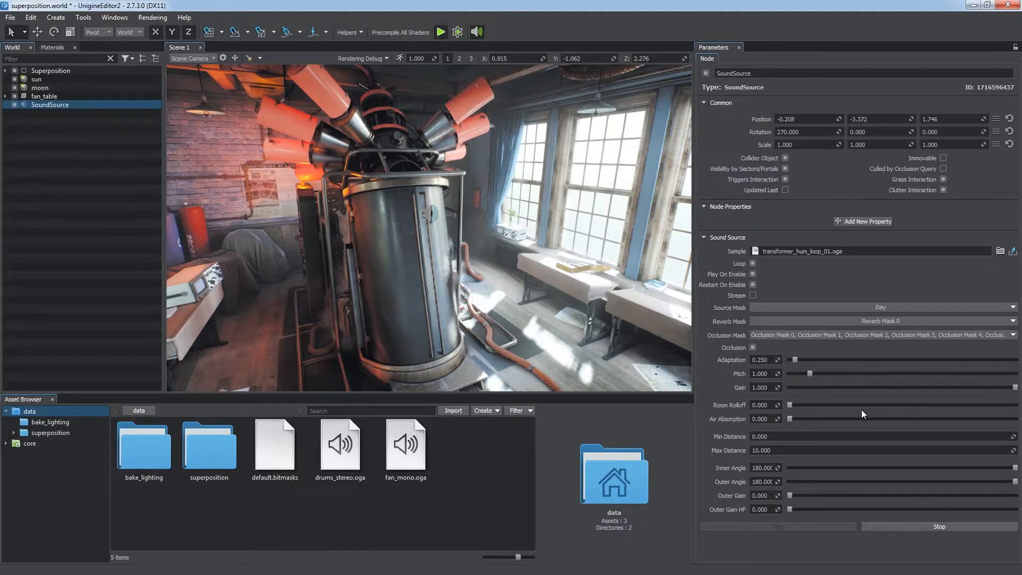
# Set the sound source's Max Distance to 4, vary it further, and move around the transformer to test the falloff
pyautogui.click(776, 451)
pyautogui.write('4')
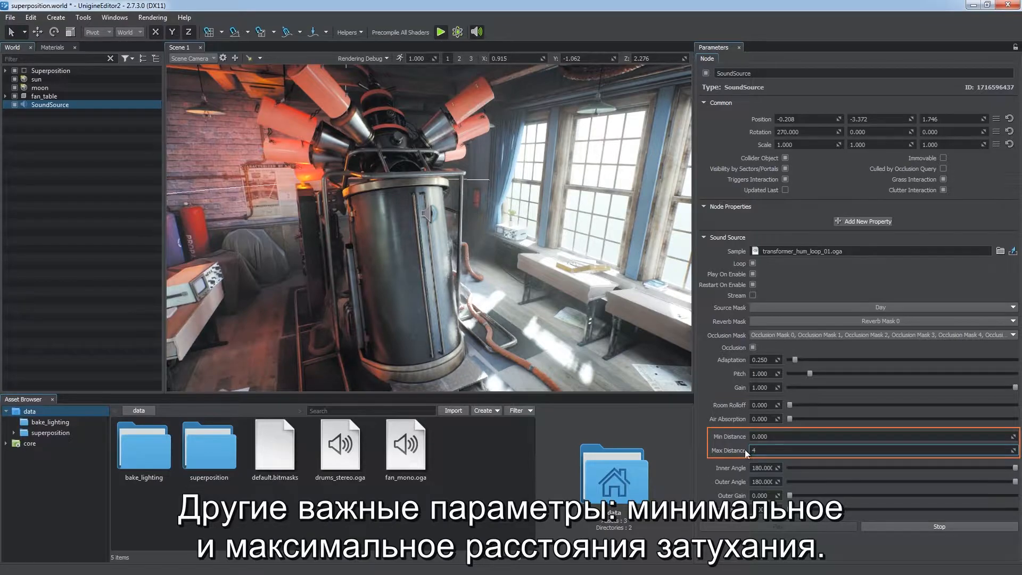
pyautogui.press('Return')
pyautogui.moveTo(1013, 453); pyautogui.dragTo(921, 526)
pyautogui.moveTo(461, 260); pyautogui.dragTo(539, 214, button='right')
pyautogui.press('s')
pyautogui.press('w')
# Set the sound source's Max Distance to 3 and Min Distance to 1, and listen from different distances
pyautogui.moveTo(975, 447); pyautogui.dragTo(737, 438)
pyautogui.write('3')
pyautogui.press('Return')
pyautogui.write('1')
pyautogui.press('Return')
pyautogui.press('w')
pyautogui.moveTo(538, 271); pyautogui.dragTo(542, 345, button='right')
pyautogui.press('w')
pyautogui.moveTo(475, 328); pyautogui.dragTo(456, 81, button='right')
pyautogui.press('s')
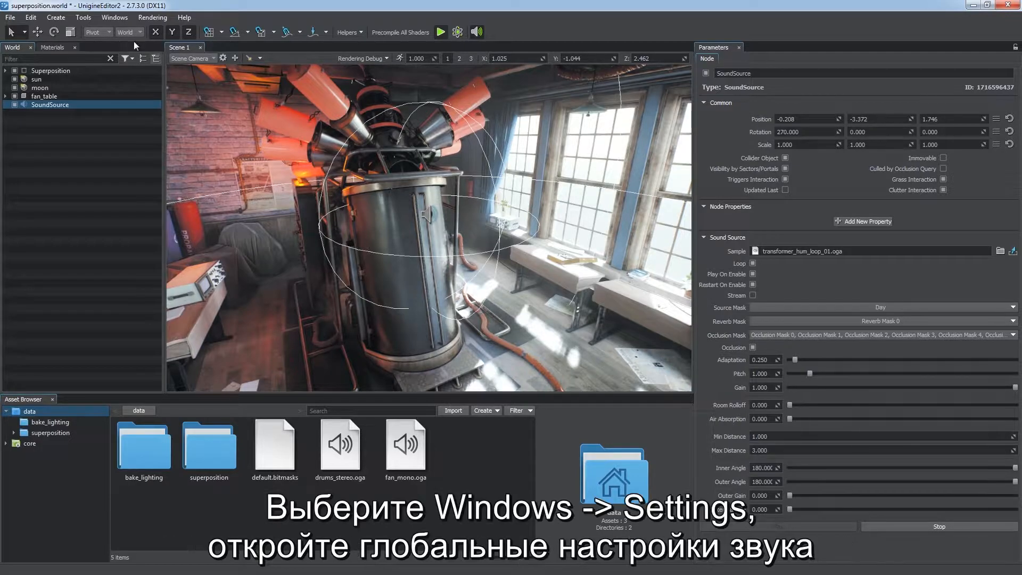
# Set the Attenuation mode in the global sound settings to Inverse Clamped
pyautogui.click(99, 19)
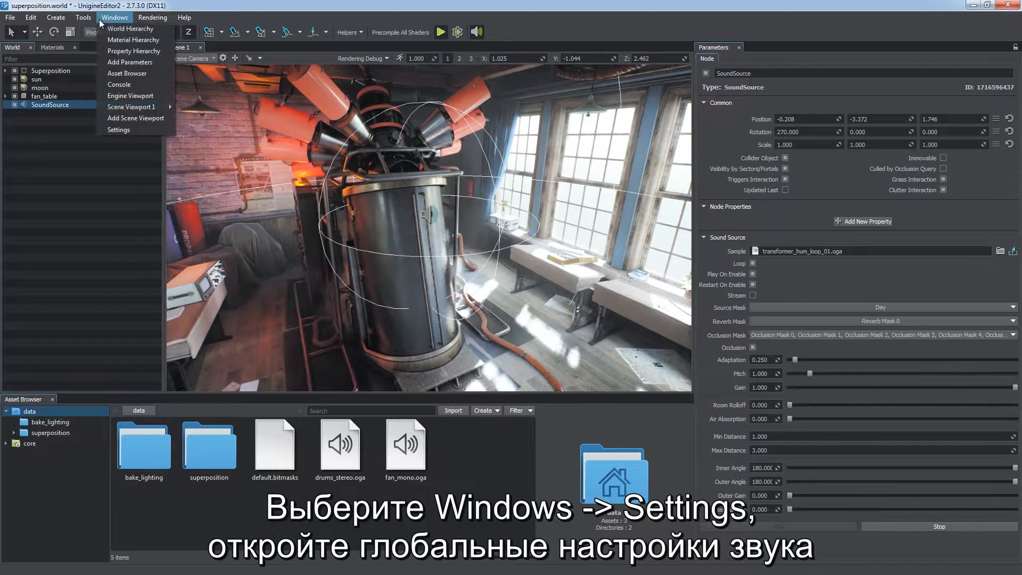
pyautogui.click(140, 128)
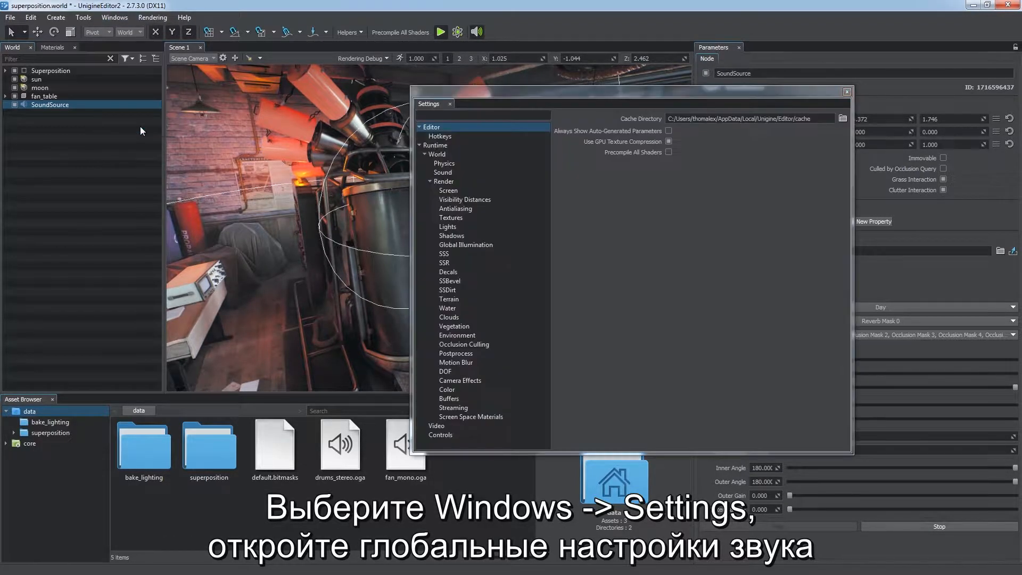
pyautogui.click(497, 174)
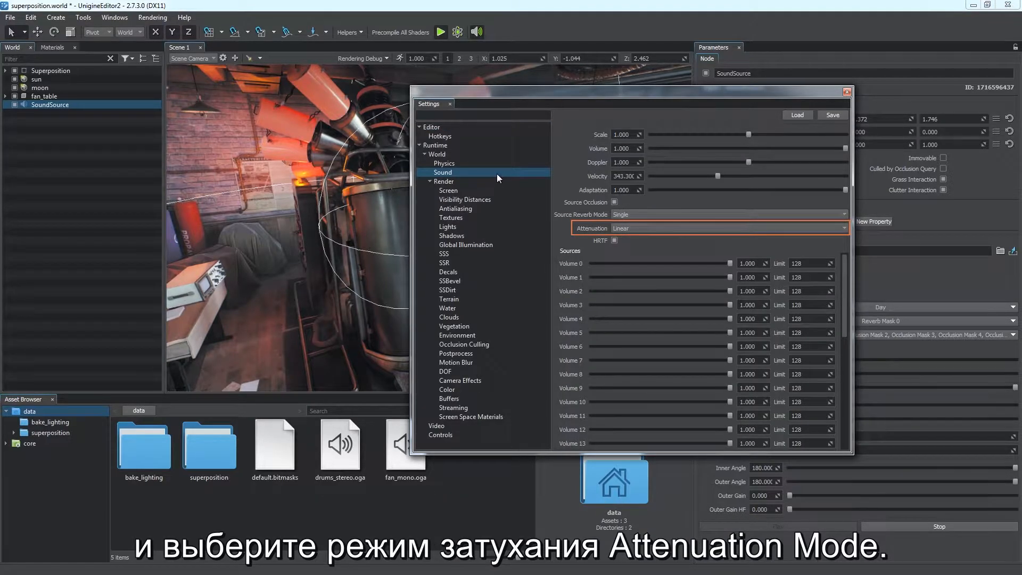
pyautogui.click(634, 222)
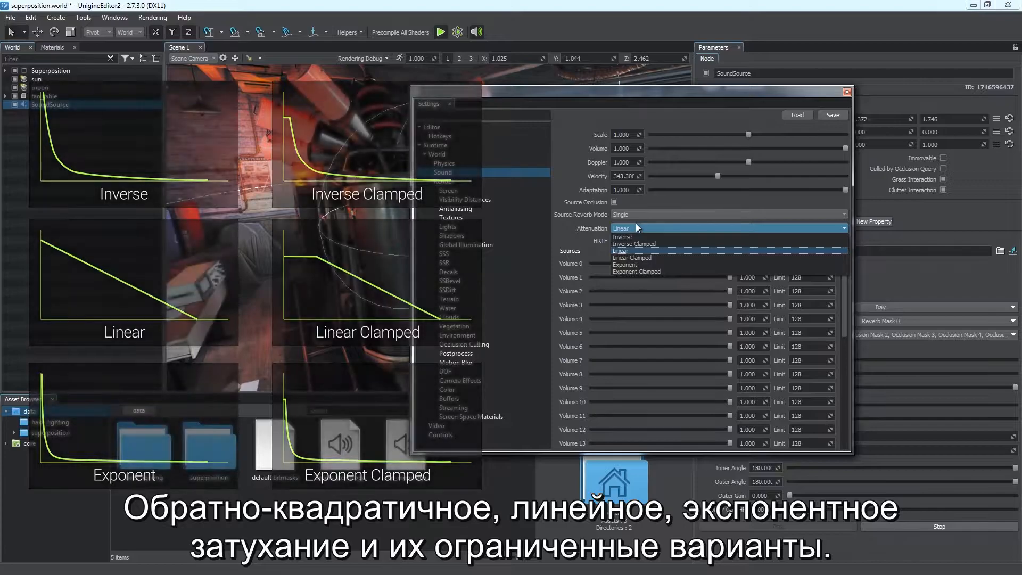
pyautogui.click(652, 243)
# Dock the Settings window together with the Parameters window and listen to the attenuation near the transformer
pyautogui.moveTo(670, 91); pyautogui.dragTo(748, 113)
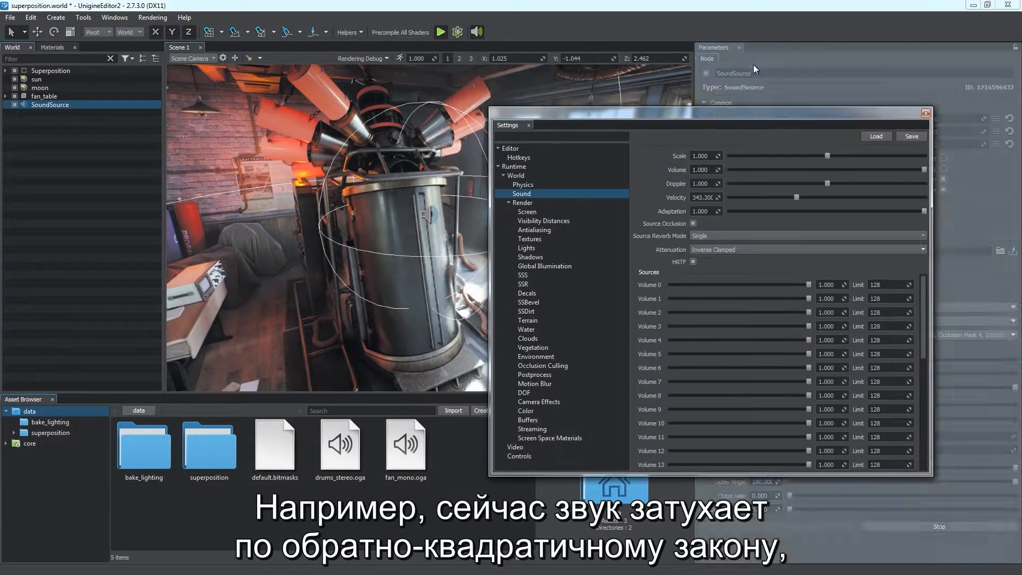
pyautogui.moveTo(748, 74); pyautogui.dragTo(761, 73)
pyautogui.keyDown('alt'); pyautogui.moveTo(561, 193); pyautogui.dragTo(567, 247, button='right'); pyautogui.keyUp('alt')
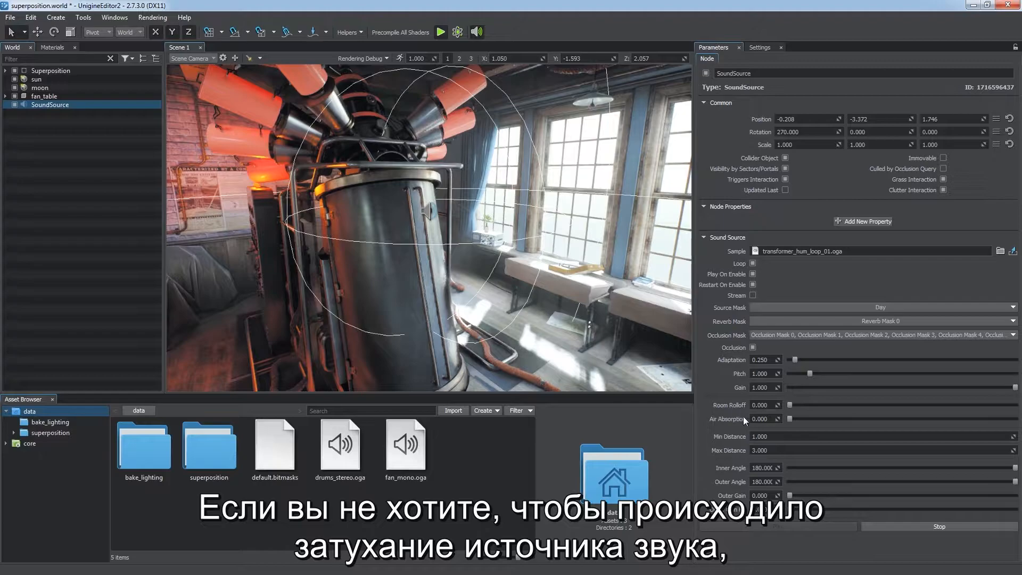
# Set the sound source's Max Distance to inf and Min Distance to 0, and listen while orbiting the transformer
pyautogui.click(769, 448)
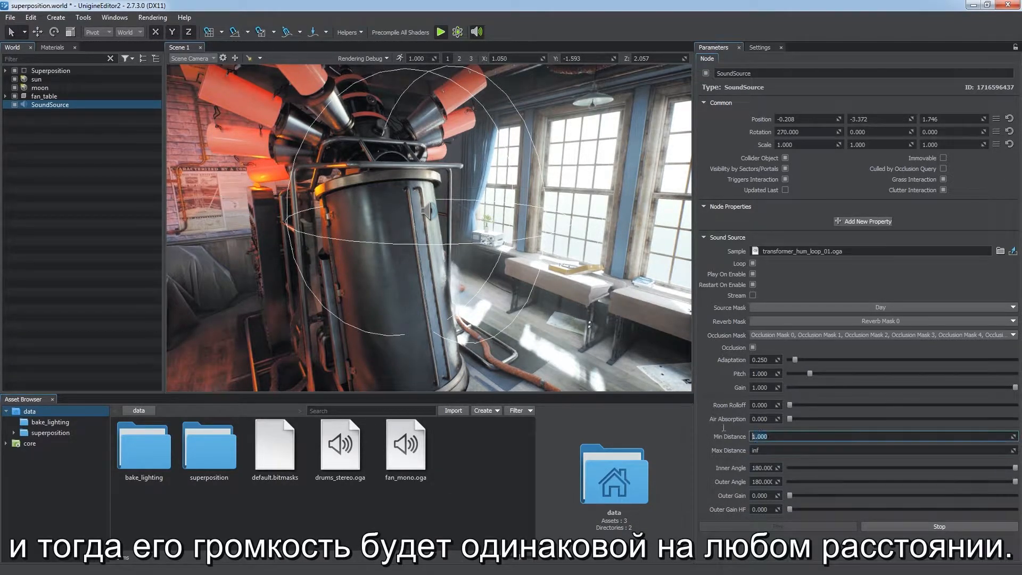
pyautogui.write('0')
pyautogui.press('Return')
pyautogui.click(707, 429)
pyautogui.keyDown('alt'); pyautogui.moveTo(638, 309); pyautogui.dragTo(511, 340); pyautogui.keyUp('alt')
pyautogui.keyDown('alt'); pyautogui.moveTo(511, 340); pyautogui.dragTo(502, 284, button='right'); pyautogui.keyUp('alt')
pyautogui.keyDown('alt'); pyautogui.moveTo(501, 284); pyautogui.dragTo(628, 292); pyautogui.keyUp('alt')
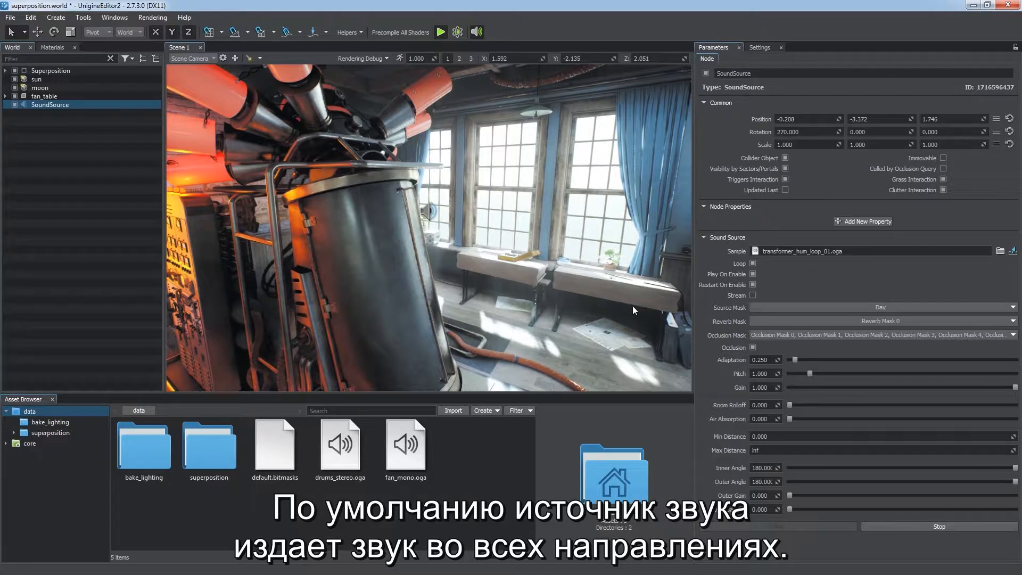
# Narrow the sound cone to an Inner Angle of 14.4 and an Outer Angle of 44.28, and listen around it
pyautogui.moveTo(922, 468); pyautogui.dragTo(807, 462)
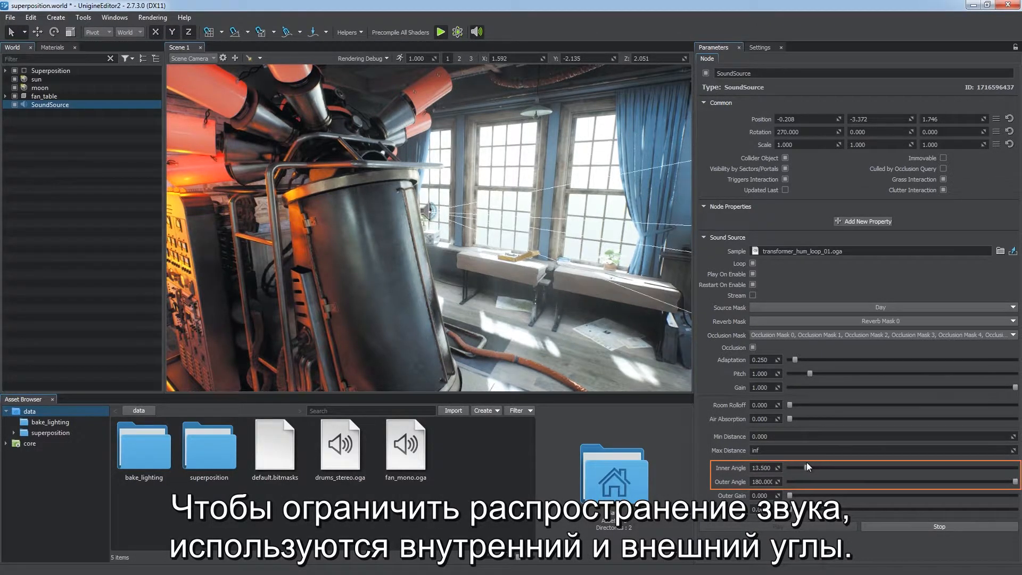
pyautogui.moveTo(923, 484); pyautogui.dragTo(845, 484)
pyautogui.keyDown('alt'); pyautogui.moveTo(516, 252); pyautogui.dragTo(565, 253); pyautogui.keyUp('alt')
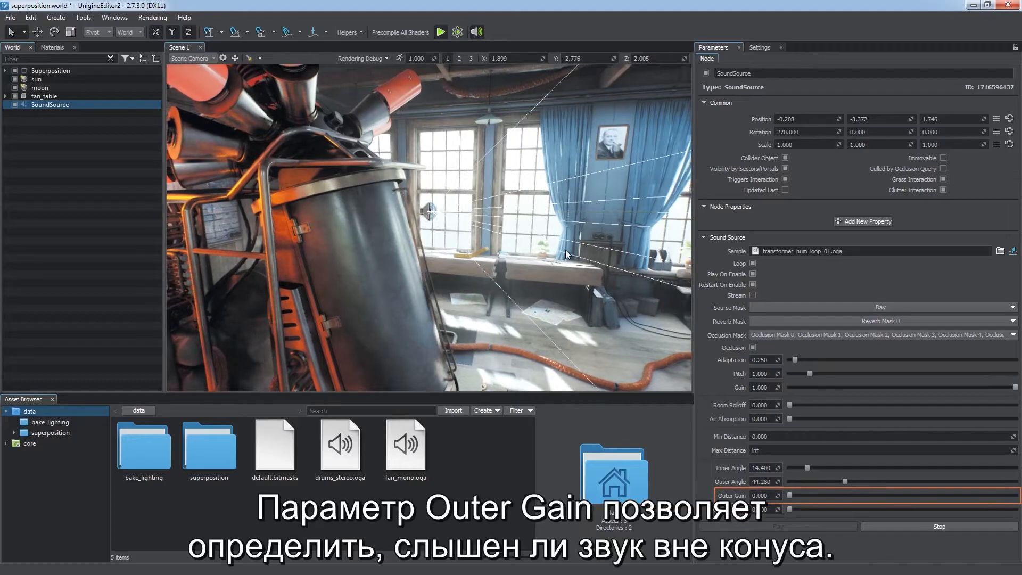
# Try an Outer Gain of 0.575 with a raised Outer Gain HF, and restore both cone angles to 180 and Outer Gain to 0
pyautogui.moveTo(791, 495); pyautogui.dragTo(1013, 497)
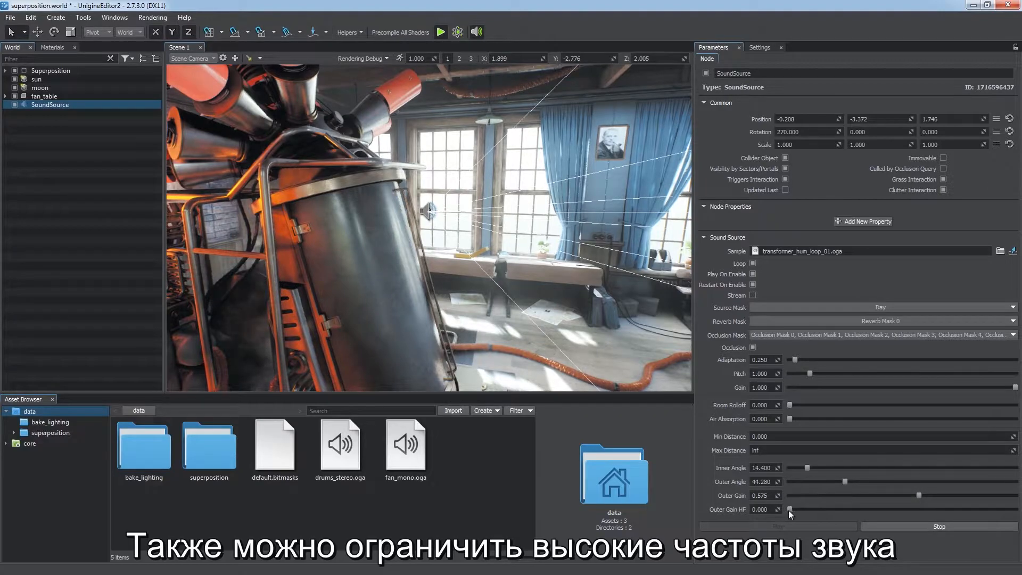
pyautogui.moveTo(789, 509); pyautogui.dragTo(986, 510)
pyautogui.keyDown('alt'); pyautogui.moveTo(628, 290); pyautogui.dragTo(601, 284); pyautogui.keyUp('alt')
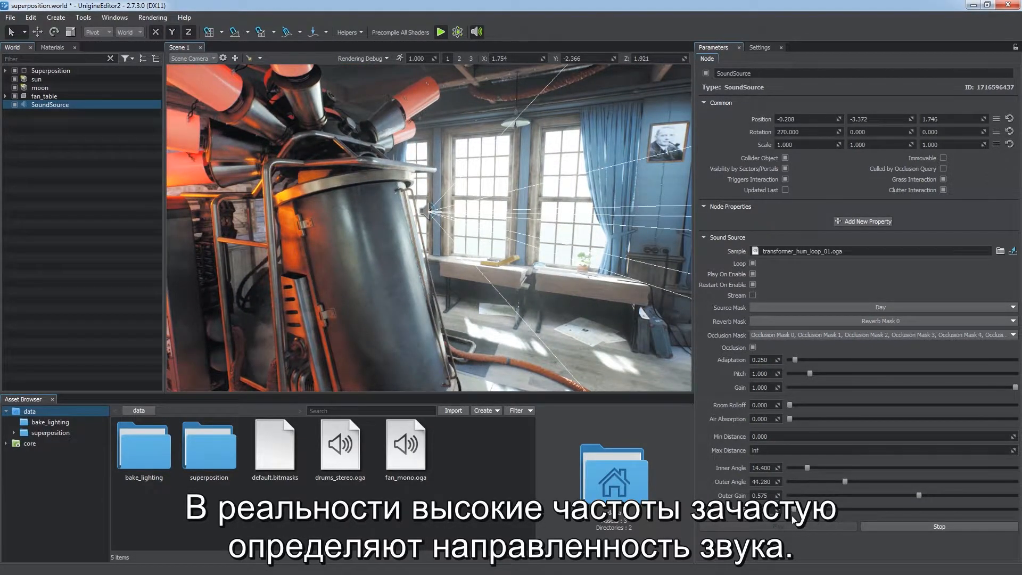
pyautogui.keyDown('alt'); pyautogui.moveTo(544, 319); pyautogui.dragTo(571, 297); pyautogui.keyUp('alt')
pyautogui.moveTo(808, 467); pyautogui.dragTo(1017, 468)
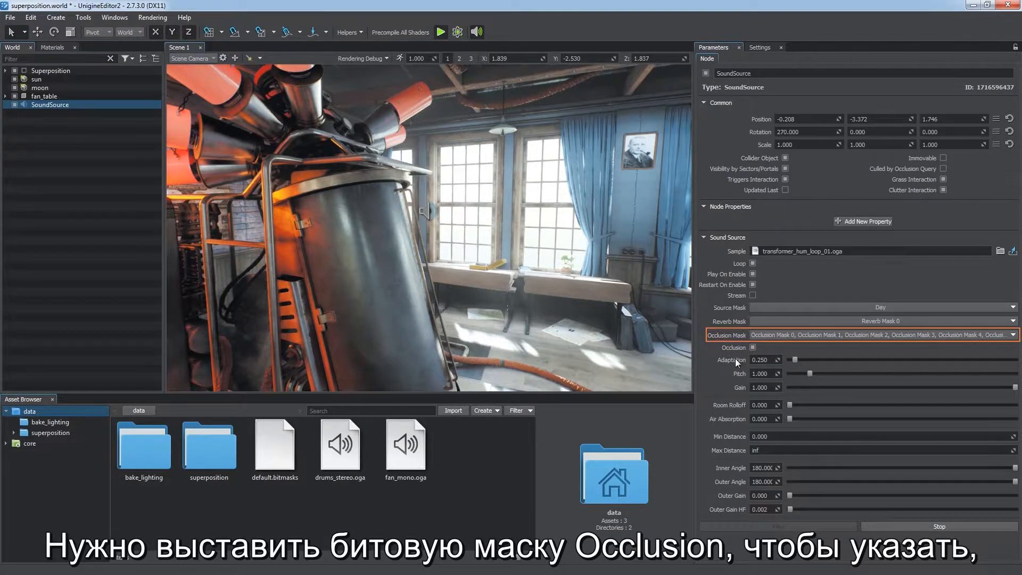
# Inspect the sound source's Occlusion Mask and the Source Occlusion option in the global sound settings
pyautogui.click(829, 336)
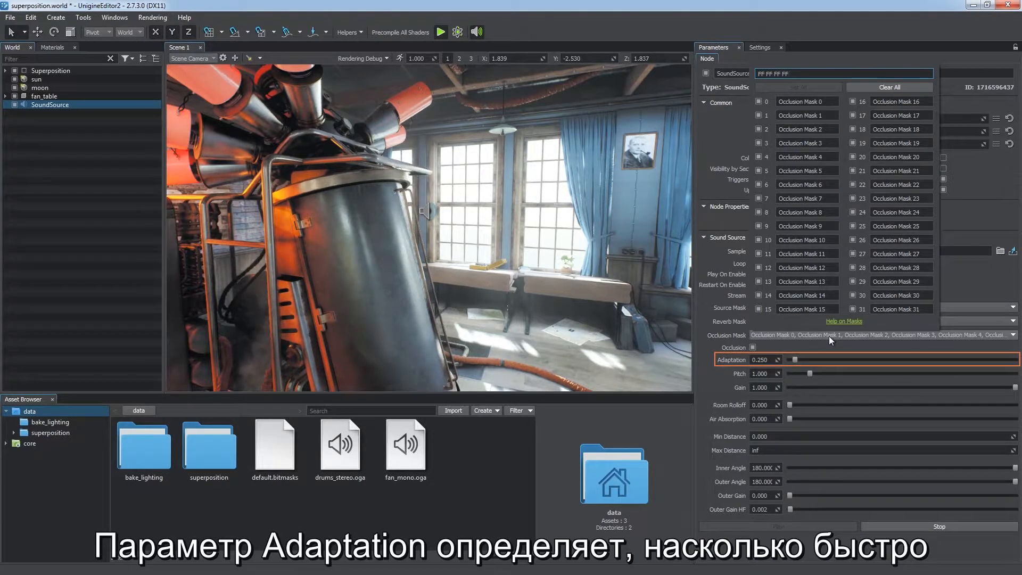
pyautogui.click(828, 336)
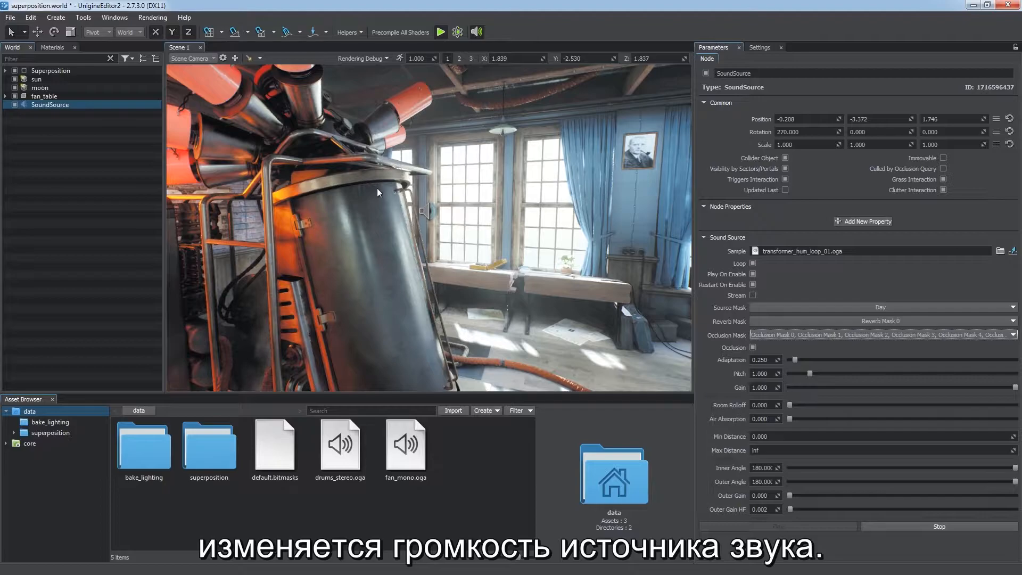
pyautogui.click(117, 14)
pyautogui.click(148, 126)
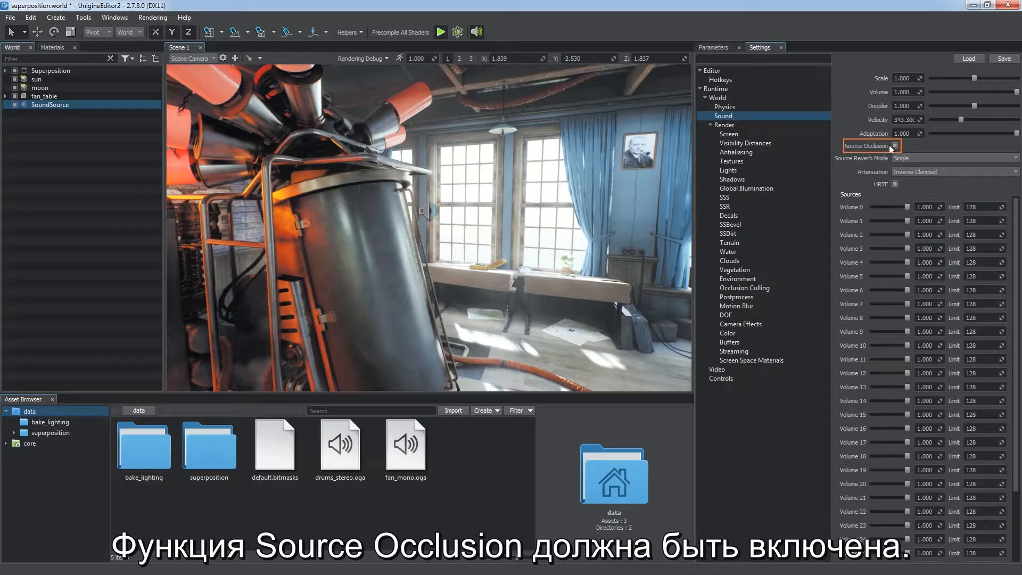
pyautogui.click(713, 47)
# Select all surfaces of the premises mesh by way of its blue wall and view their sound Occlusion Mask
pyautogui.moveTo(624, 270); pyautogui.dragTo(294, 260, button='right')
pyautogui.click(305, 231)
pyautogui.click(233, 229)
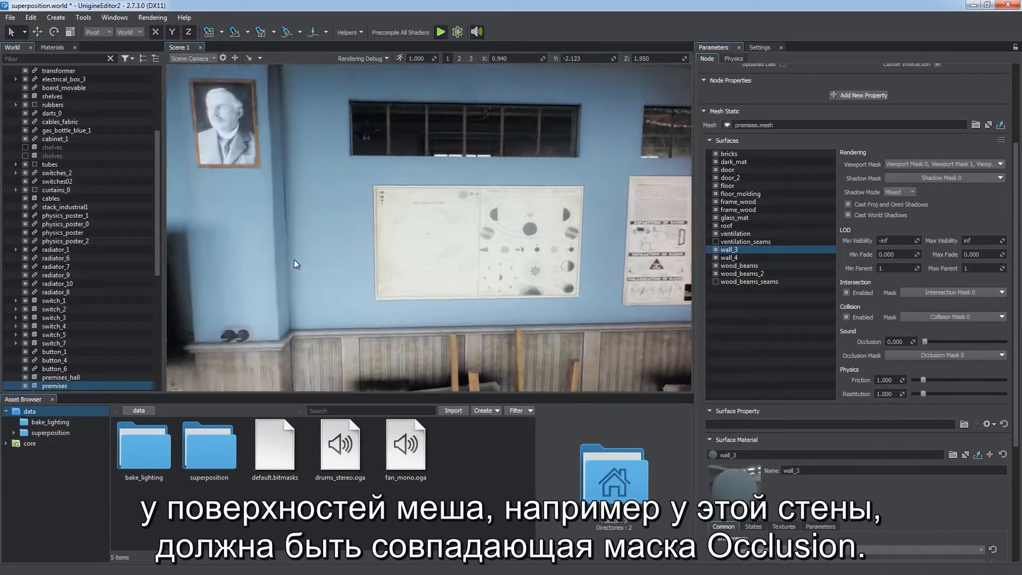
pyautogui.moveTo(752, 282); pyautogui.dragTo(720, 152)
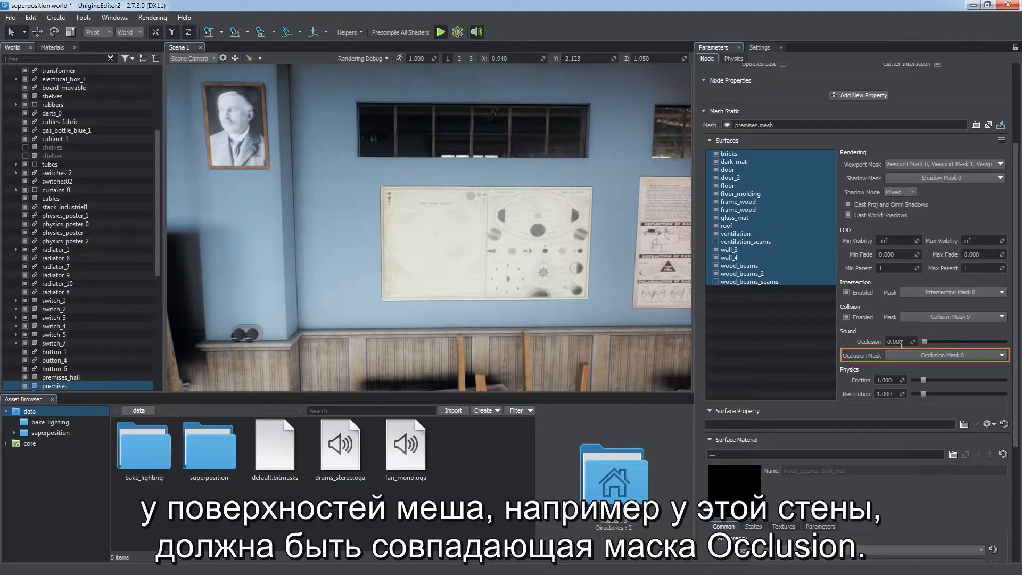
pyautogui.click(923, 354)
pyautogui.click(935, 354)
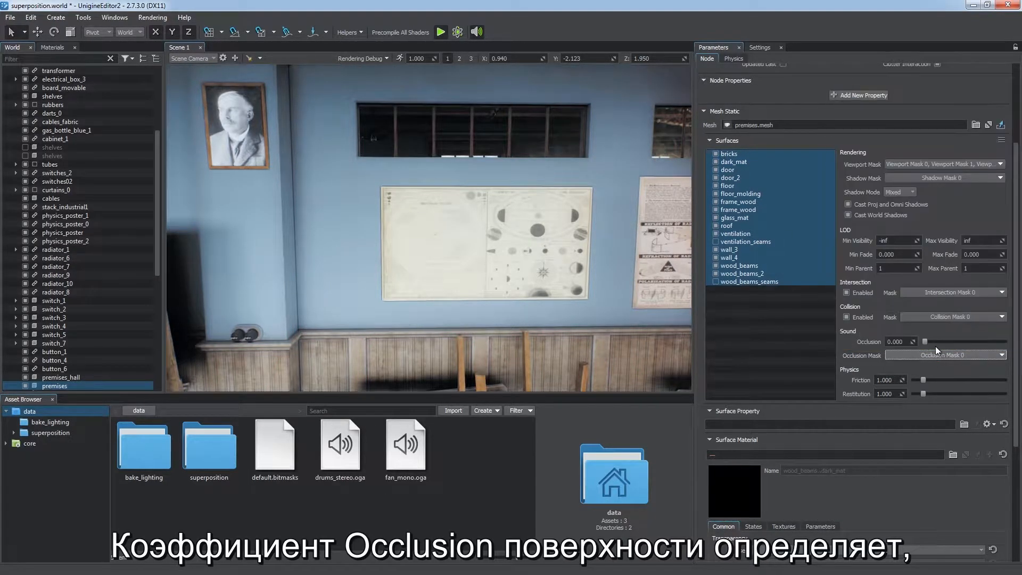
# Set the sound Occlusion of the selected premises surfaces to 0.808 and move behind the wall to test the muffling
pyautogui.moveTo(926, 341); pyautogui.dragTo(989, 341)
pyautogui.moveTo(369, 238); pyautogui.dragTo(705, 257, button='right')
pyautogui.moveTo(568, 269); pyautogui.dragTo(551, 40, button='right')
pyautogui.press('s')
pyautogui.moveTo(432, 224); pyautogui.dragTo(464, 227, button='right')
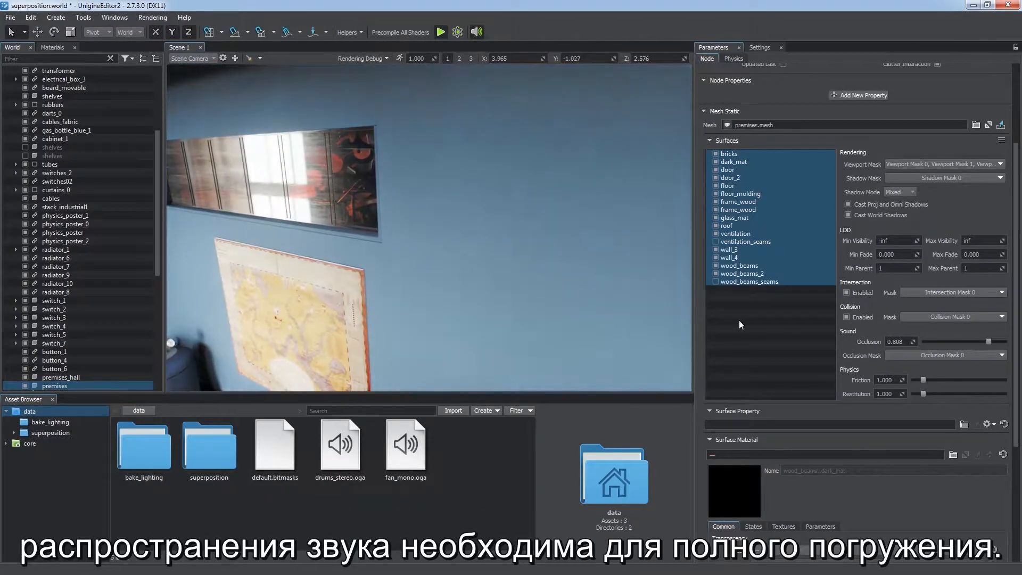
# Raise the sound Occlusion of the selected premises surfaces to 0.927 and move back into the room in front of the machine
pyautogui.moveTo(984, 345)
pyautogui.mouseDown()
pyautogui.moveTo(931, 341)
pyautogui.moveTo(1003, 341)
pyautogui.mouseUp()
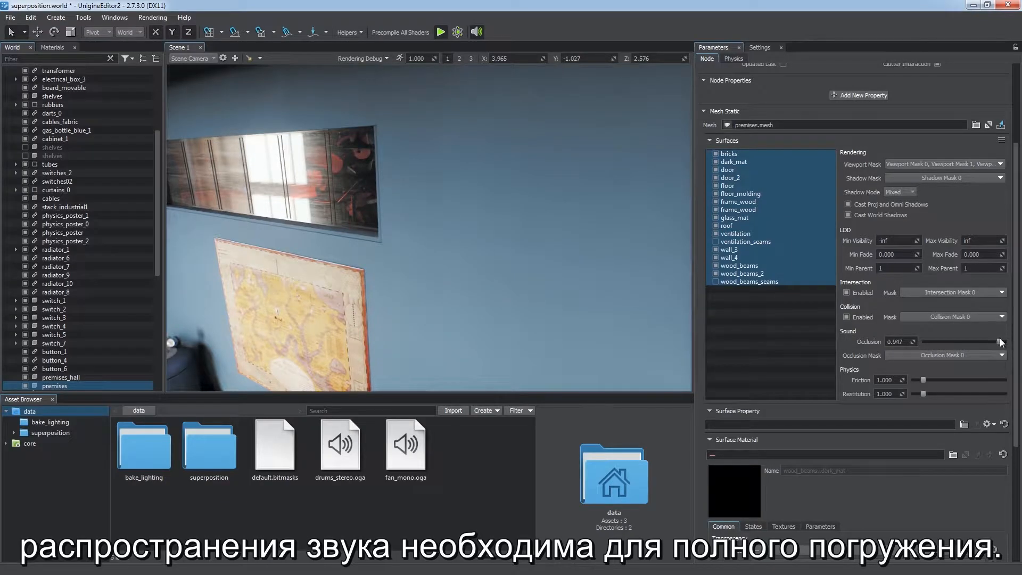
pyautogui.moveTo(541, 204); pyautogui.dragTo(406, 196, button='right')
pyautogui.press('w')
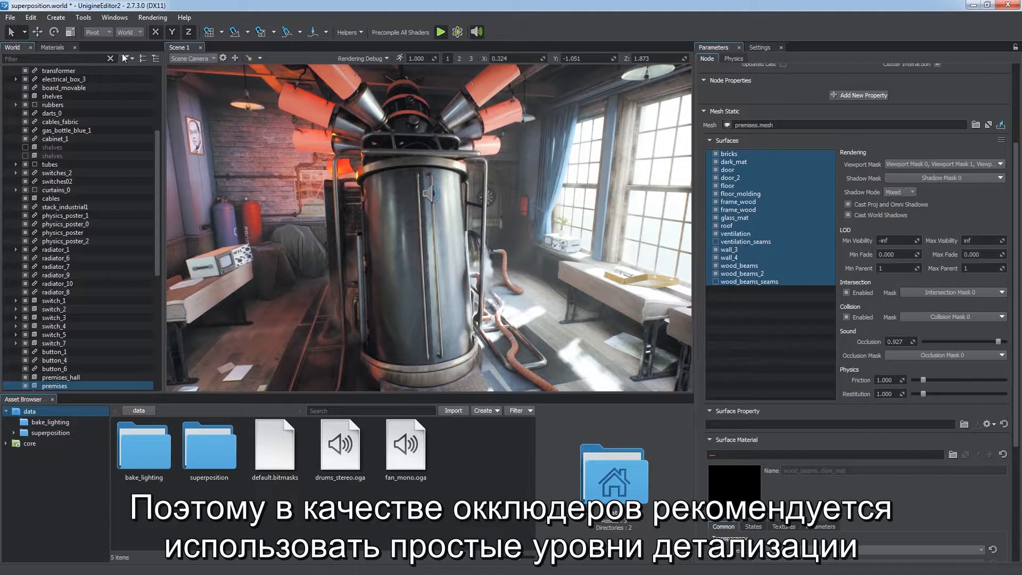
# Collapse the node hierarchy, select the SoundSource and place a sound Reverberation Zone at the base of the machine
pyautogui.click(139, 59)
pyautogui.click(117, 103)
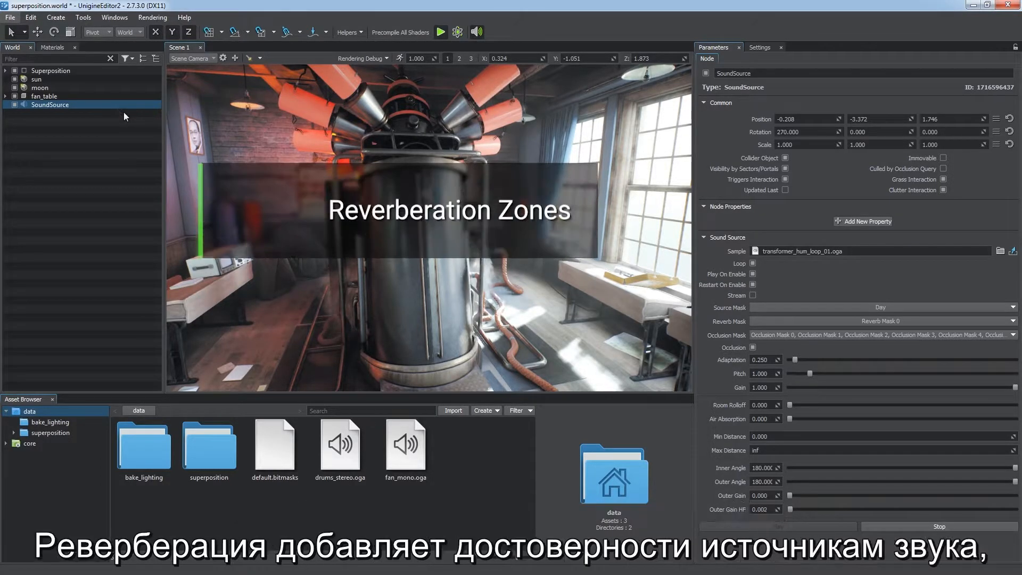
pyautogui.rightClick(414, 272)
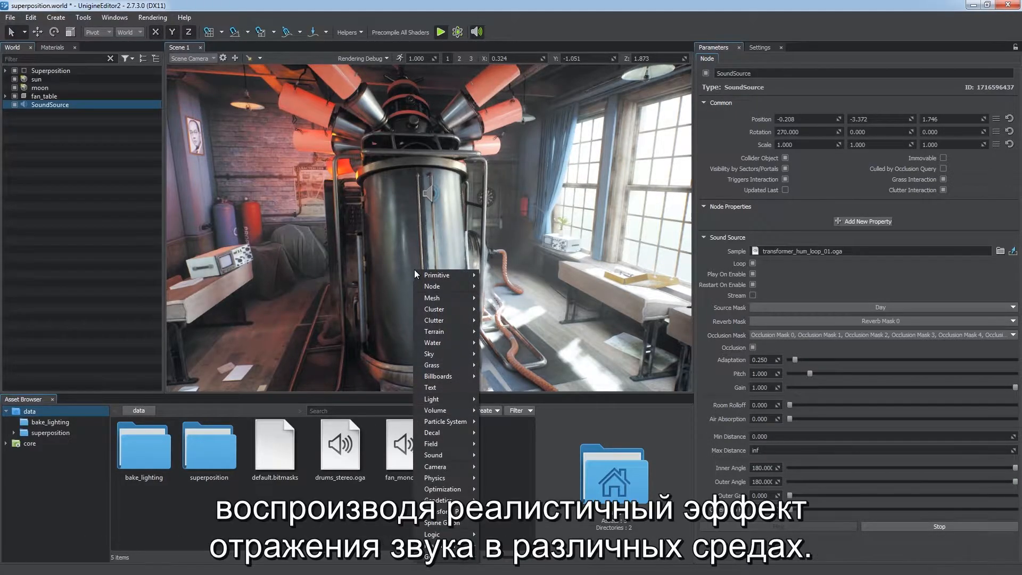
pyautogui.moveTo(460, 457)
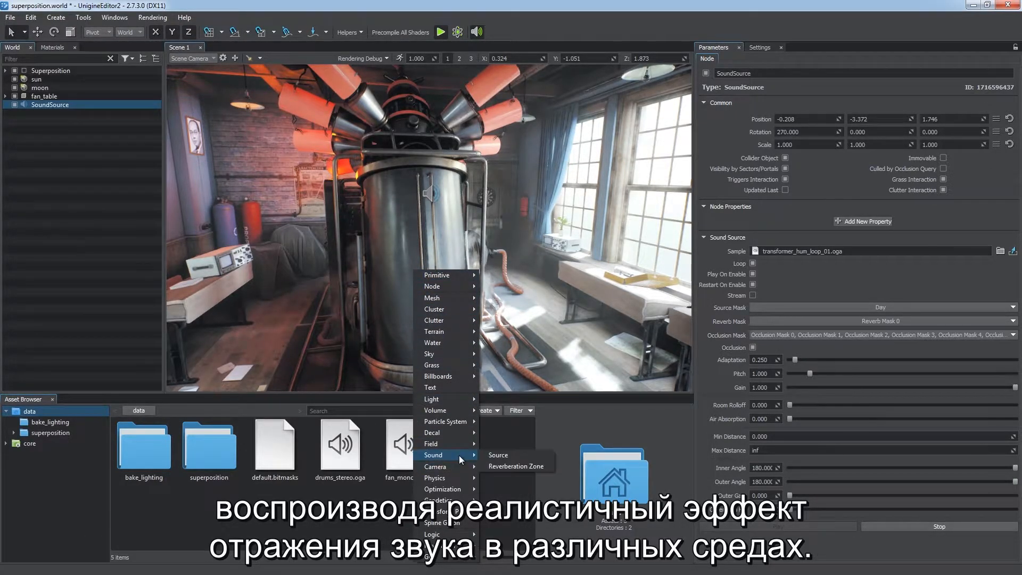
pyautogui.click(503, 466)
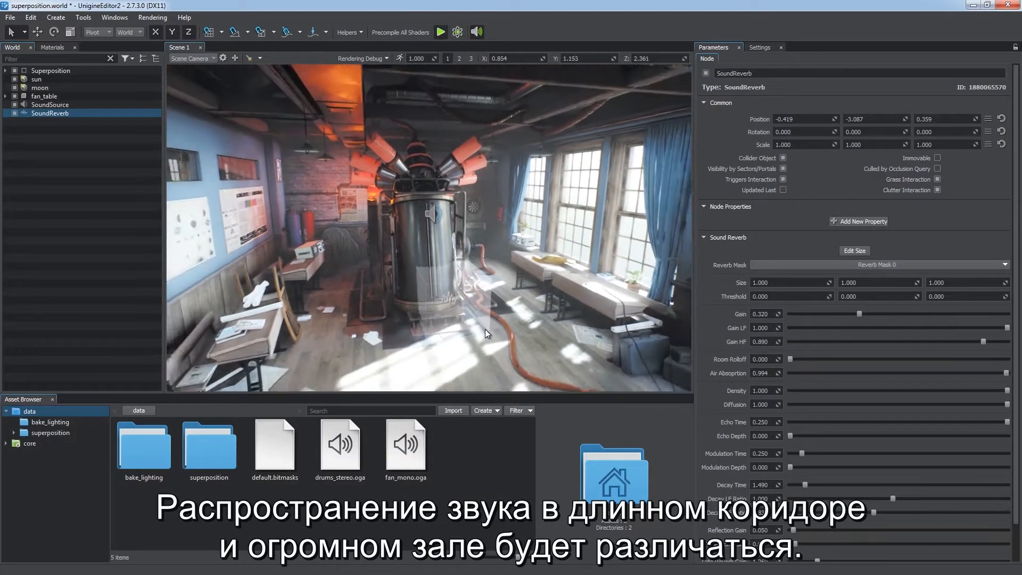
# Resize the reverberation zone to 6.231 x 10.587 x 3.590 so that it encloses the whole room
pyautogui.click(854, 251)
pyautogui.moveTo(481, 295); pyautogui.dragTo(594, 267)
pyautogui.moveTo(531, 268); pyautogui.dragTo(519, 87)
pyautogui.keyDown('shift'); pyautogui.moveTo(552, 225); pyautogui.dragTo(508, 305); pyautogui.keyUp('shift')
pyautogui.moveTo(509, 304); pyautogui.dragTo(755, 298, button='right')
pyautogui.press('a')
pyautogui.moveTo(283, 263); pyautogui.dragTo(783, 228)
pyautogui.moveTo(514, 251); pyautogui.dragTo(245, 276, button='right')
pyautogui.click(851, 251)
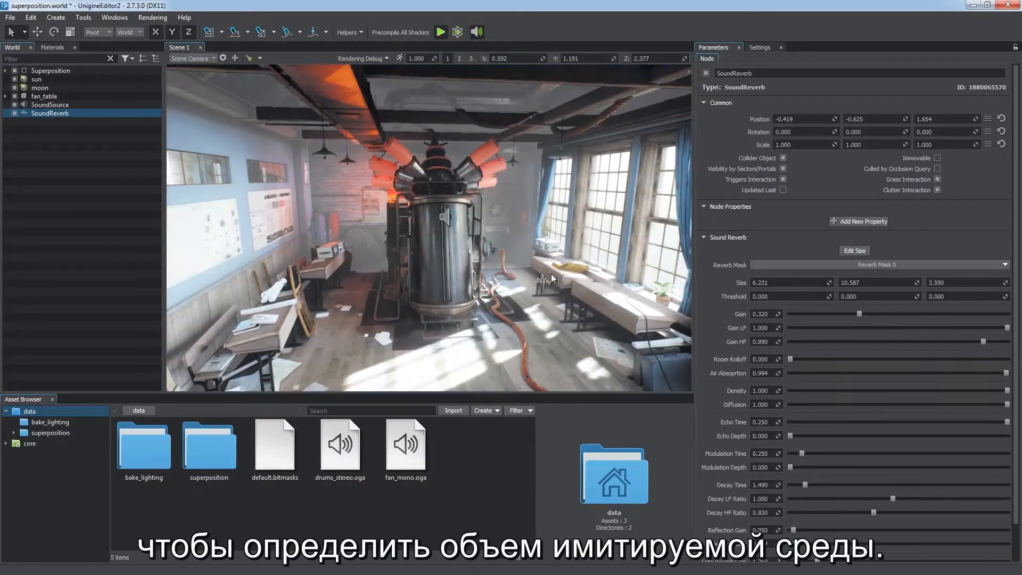
# Examine the Reverb Mask options of the reverberation zone and of the machine's sound source
pyautogui.moveTo(574, 260); pyautogui.dragTo(574, 263, button='right')
pyautogui.press('w')
pyautogui.moveTo(1015, 324); pyautogui.dragTo(1013, 363)
pyautogui.click(890, 225)
pyautogui.click(890, 225)
pyautogui.click(450, 217)
pyautogui.click(890, 320)
pyautogui.click(890, 320)
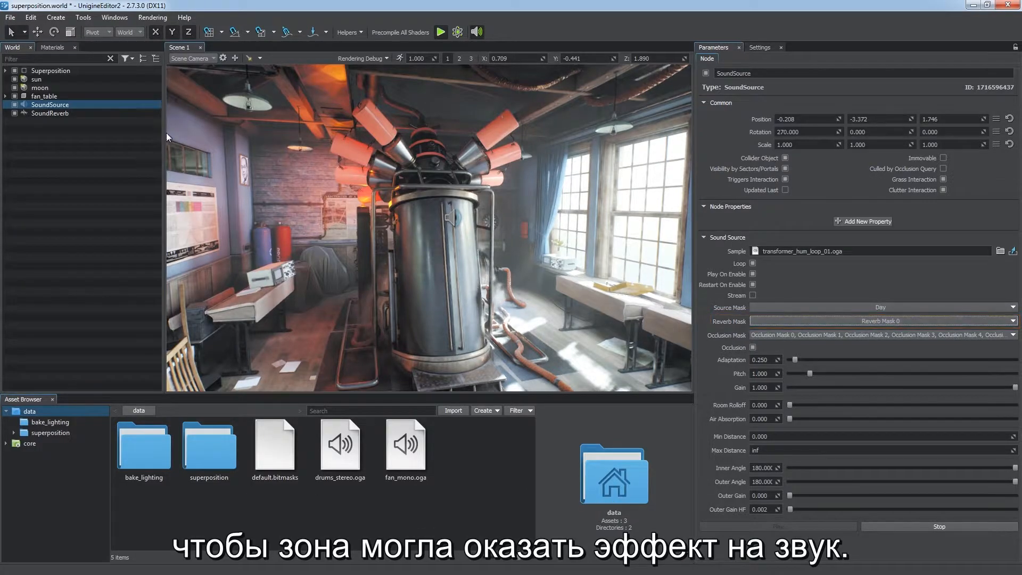
# Select the reverberation zone and inspect the Reverberation mask in the scene camera's settings
pyautogui.click(145, 114)
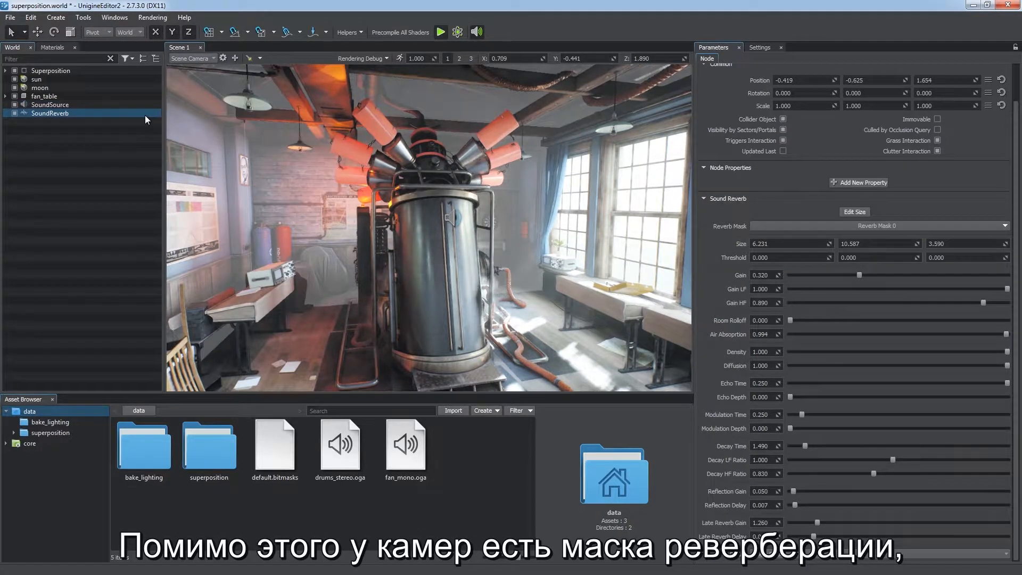
pyautogui.click(224, 57)
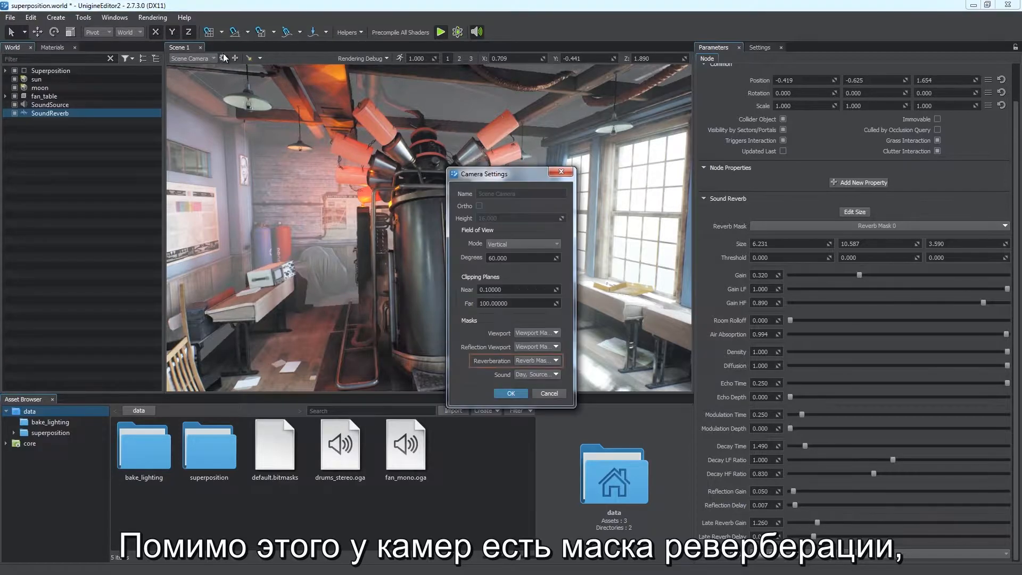
pyautogui.click(547, 361)
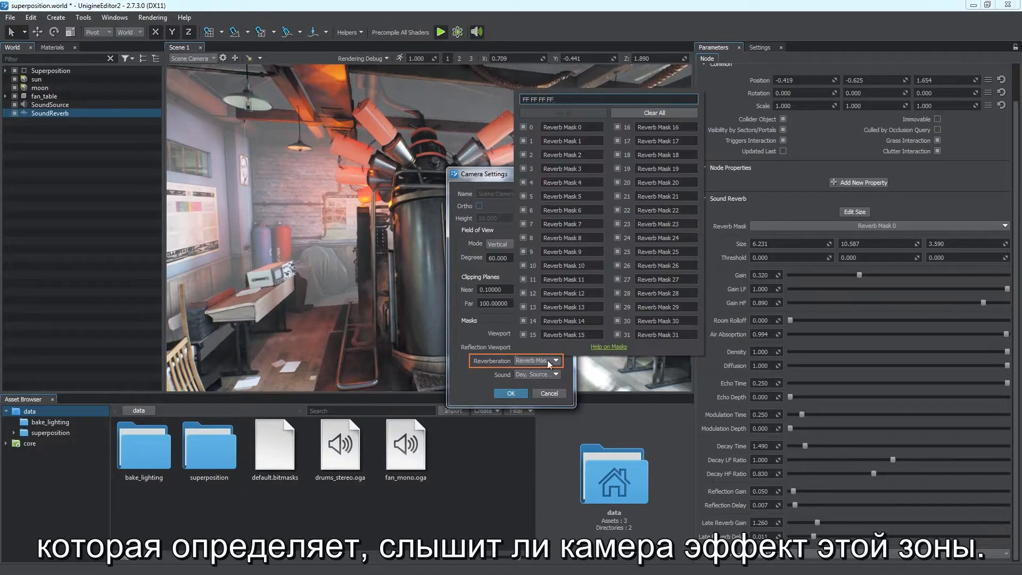
pyautogui.click(548, 360)
pyautogui.click(510, 393)
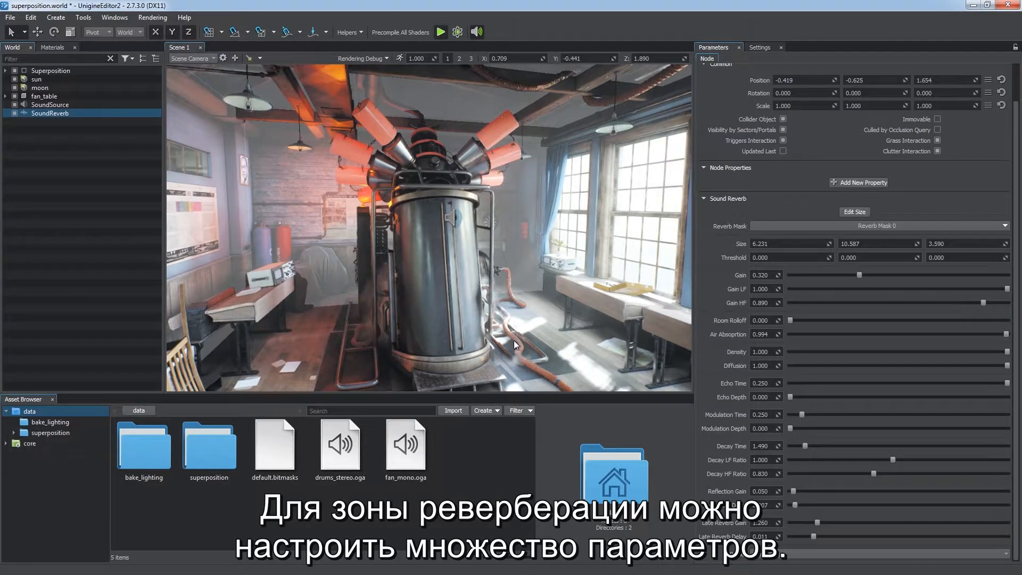
# Try several environment presets on the reverberation zone, such as mountains and underwater, ending with a castle preset
pyautogui.click(787, 554)
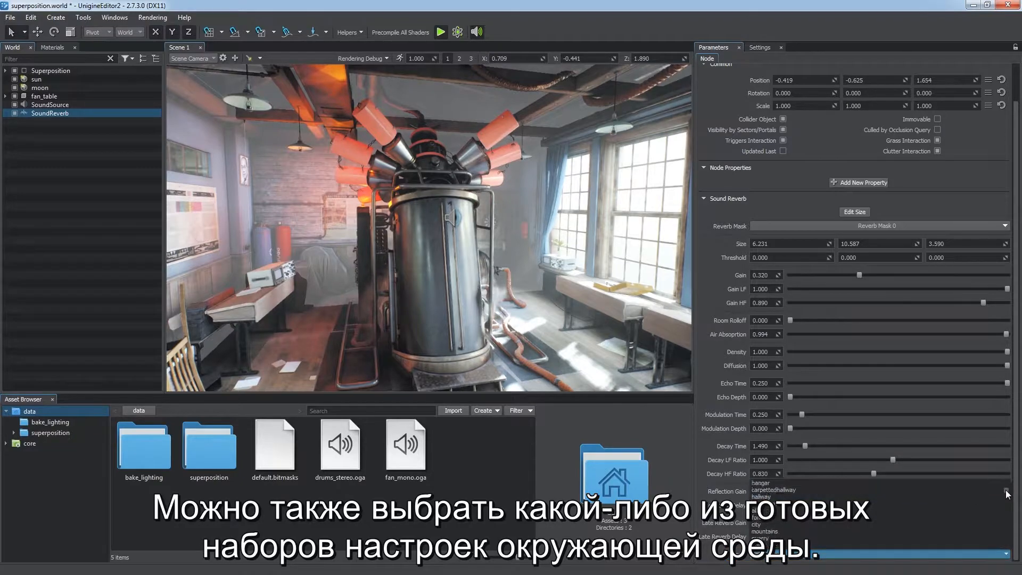
pyautogui.scroll(-4, 975, 491)
pyautogui.click(908, 525)
pyautogui.click(918, 554)
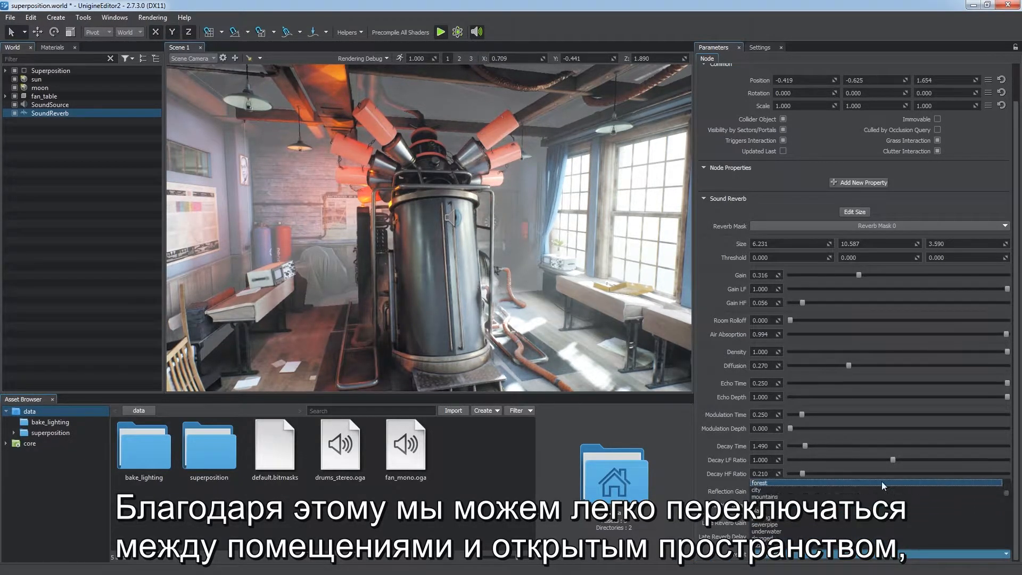
pyautogui.click(879, 552)
pyautogui.click(847, 554)
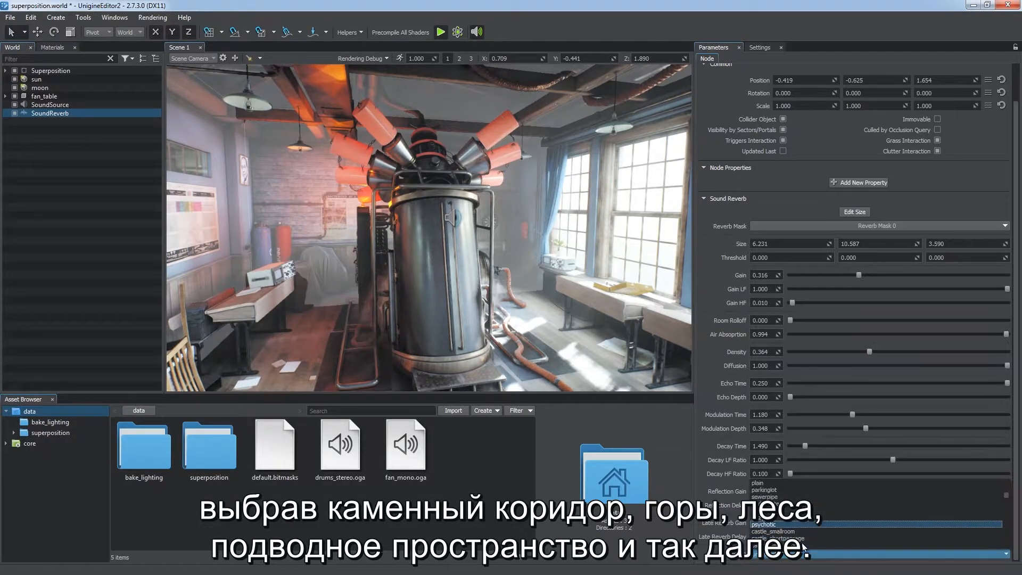
pyautogui.click(805, 510)
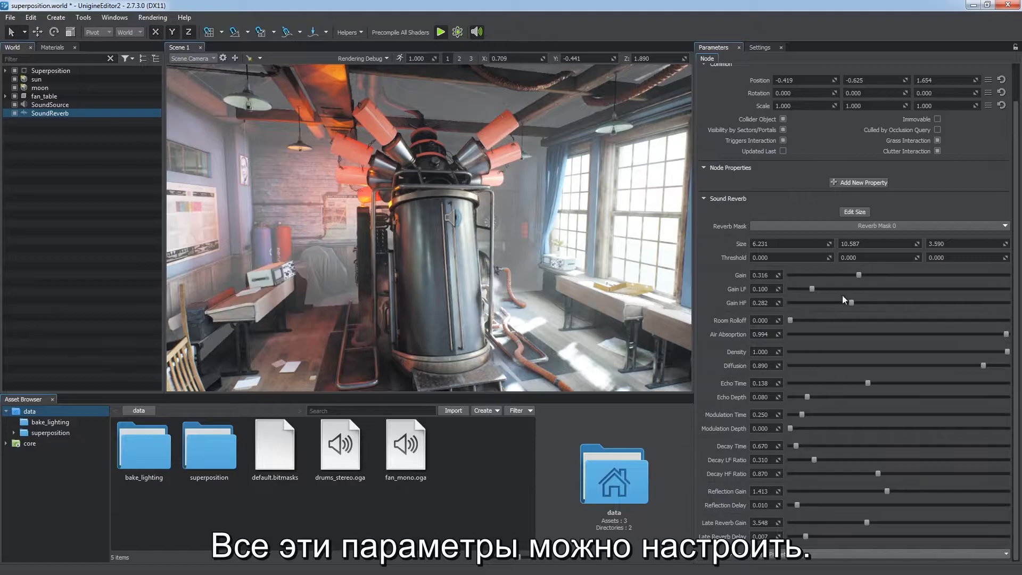
# Set the zone's Gain to 0.388, Gain LF to 0.229, Gain HF to 0.176 and Room Rolloff to 8.680
pyautogui.moveTo(859, 275)
pyautogui.mouseDown()
pyautogui.moveTo(926, 274)
pyautogui.moveTo(879, 276)
pyautogui.mouseUp()
pyautogui.moveTo(812, 289); pyautogui.dragTo(920, 290)
pyautogui.click(919, 301)
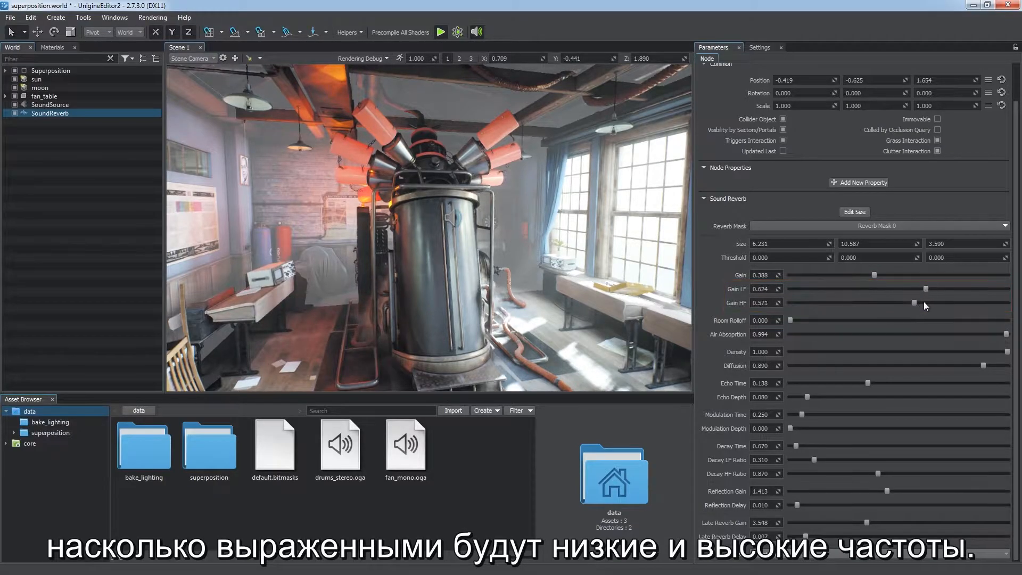
pyautogui.moveTo(979, 302); pyautogui.dragTo(828, 302)
pyautogui.moveTo(926, 289); pyautogui.dragTo(838, 287)
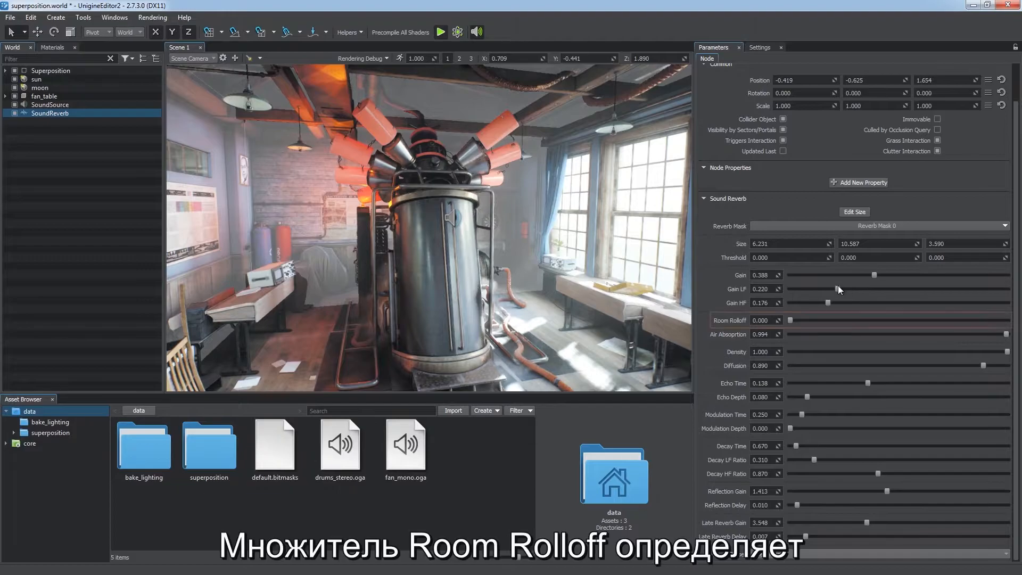
pyautogui.moveTo(790, 320); pyautogui.dragTo(971, 322)
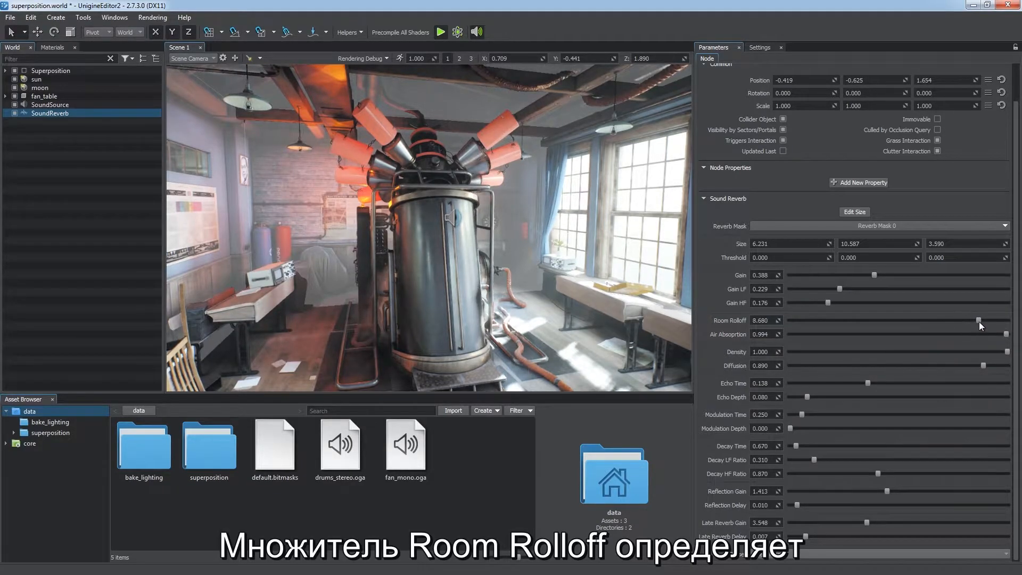
# Show the SoundSource in a second, locked Parameters window and set its Room Rolloff to 6.780
pyautogui.click(114, 17)
pyautogui.click(133, 73)
pyautogui.moveTo(394, 167); pyautogui.dragTo(162, 111)
pyautogui.click(50, 105)
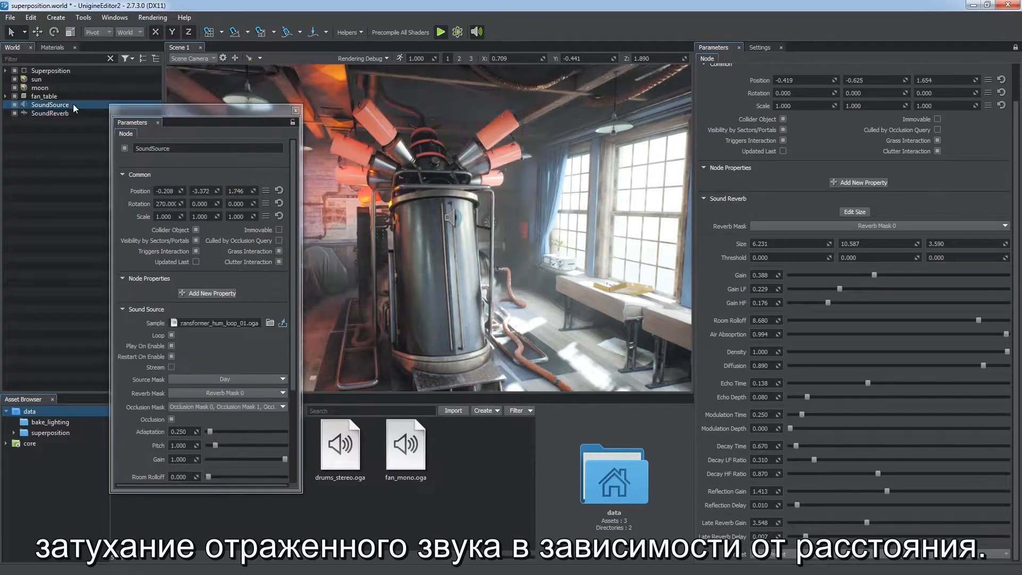
pyautogui.click(292, 121)
pyautogui.moveTo(293, 231); pyautogui.dragTo(296, 320)
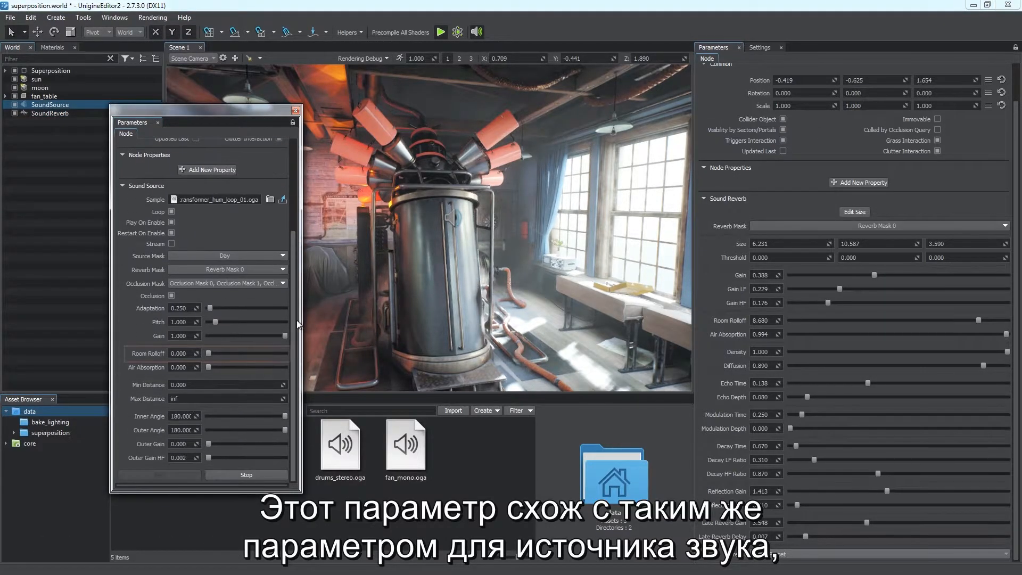
pyautogui.moveTo(209, 353); pyautogui.dragTo(260, 355)
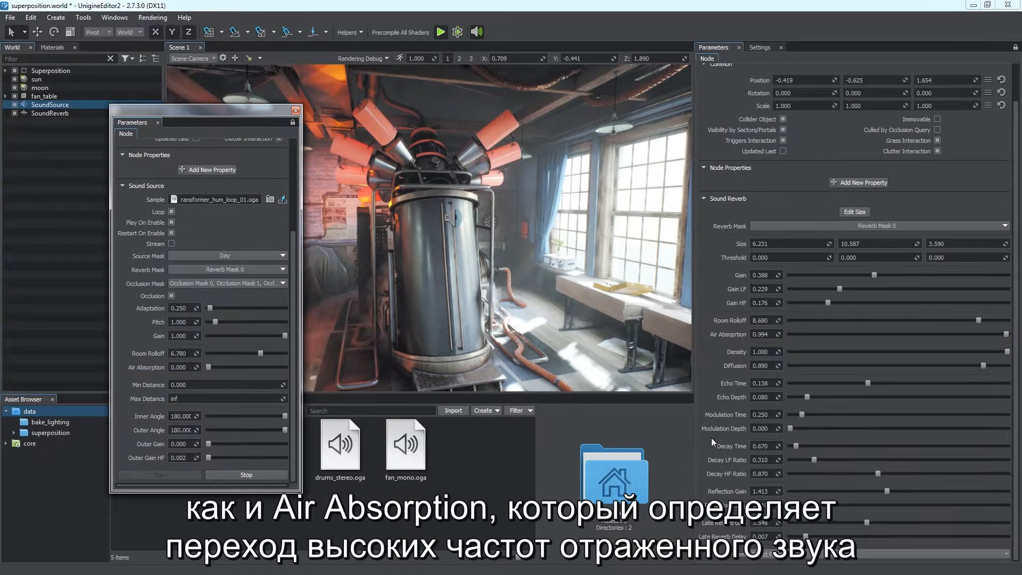
# Set the zone's Air Absorption to 0.905, return the sound source's to 0 after a trial, and close the extra Parameters window
pyautogui.click(820, 333)
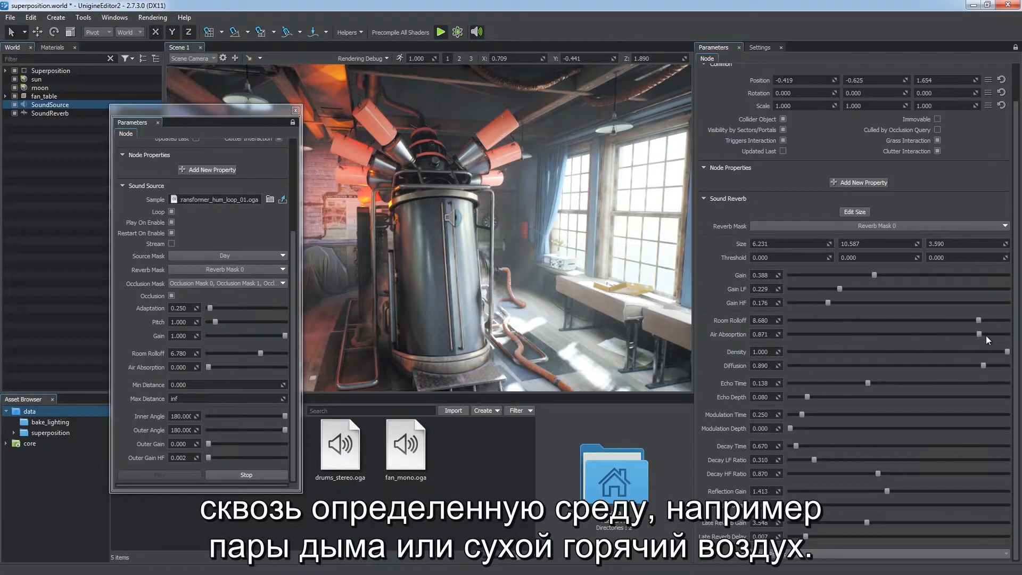
pyautogui.moveTo(241, 367); pyautogui.dragTo(191, 366)
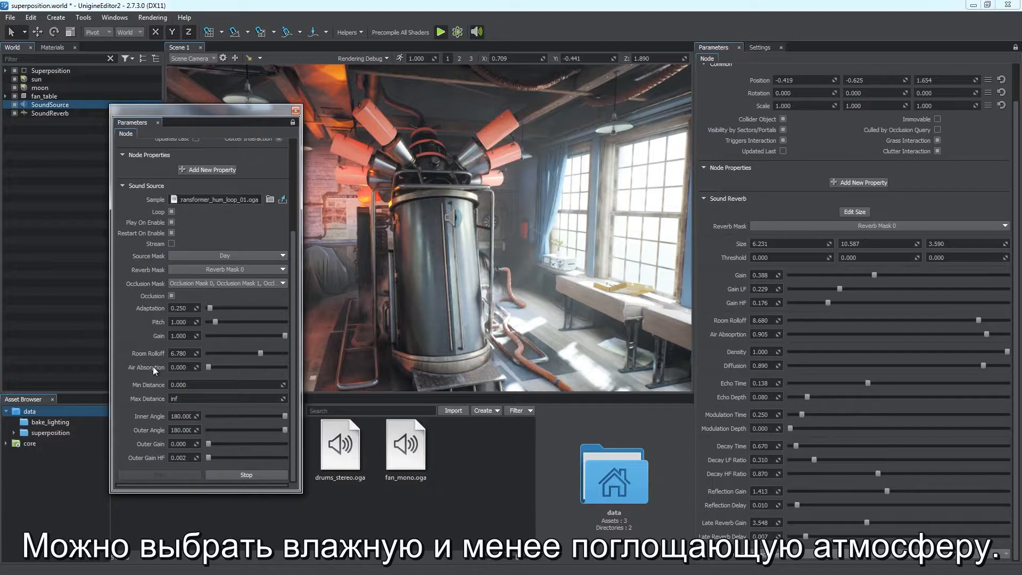
pyautogui.click(295, 111)
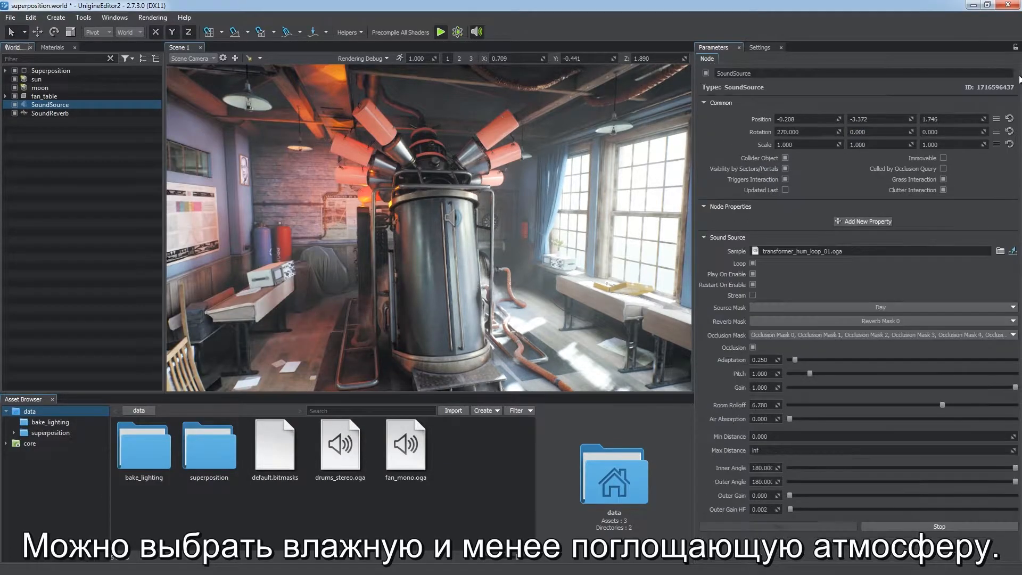
# Select SoundReverb again and set its Density to 0.949 and Diffusion to 1.000
pyautogui.click(128, 113)
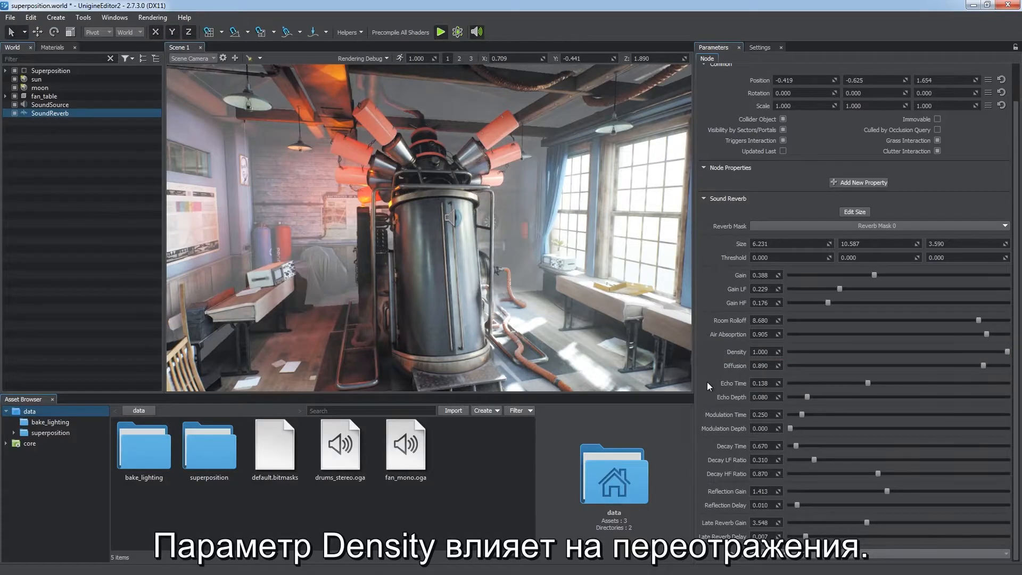
pyautogui.click(893, 351)
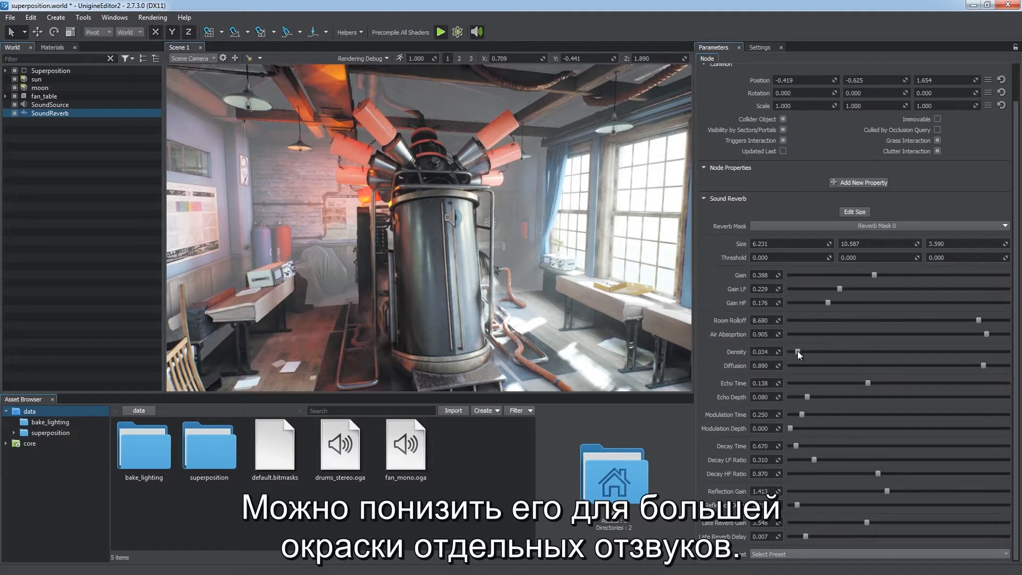
pyautogui.moveTo(954, 366); pyautogui.dragTo(1012, 366)
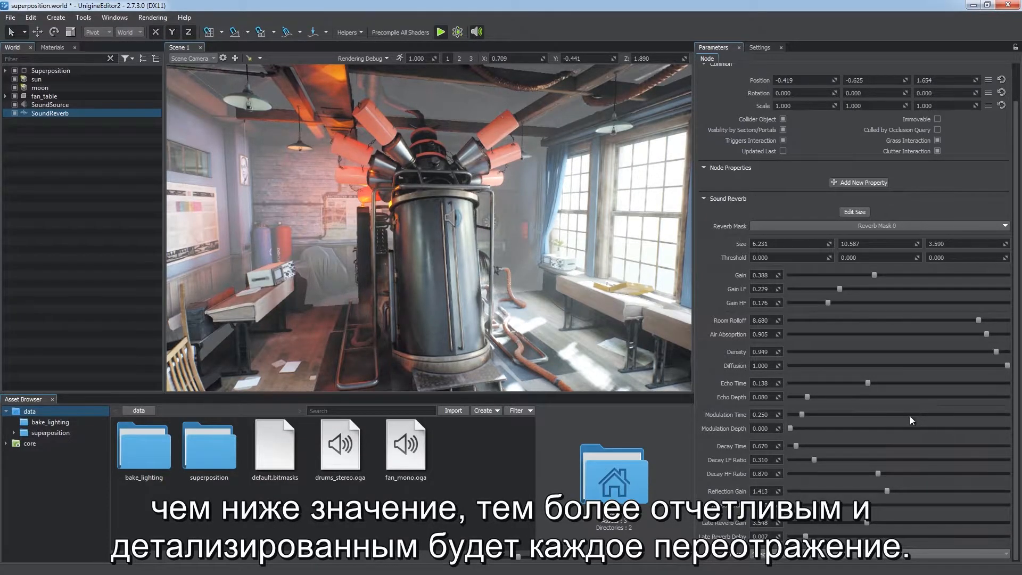
# Set the zone's Echo Time to 0.192 and Echo Depth to 0.790, and raise its Gain to 0.958
pyautogui.moveTo(879, 382); pyautogui.dragTo(963, 396)
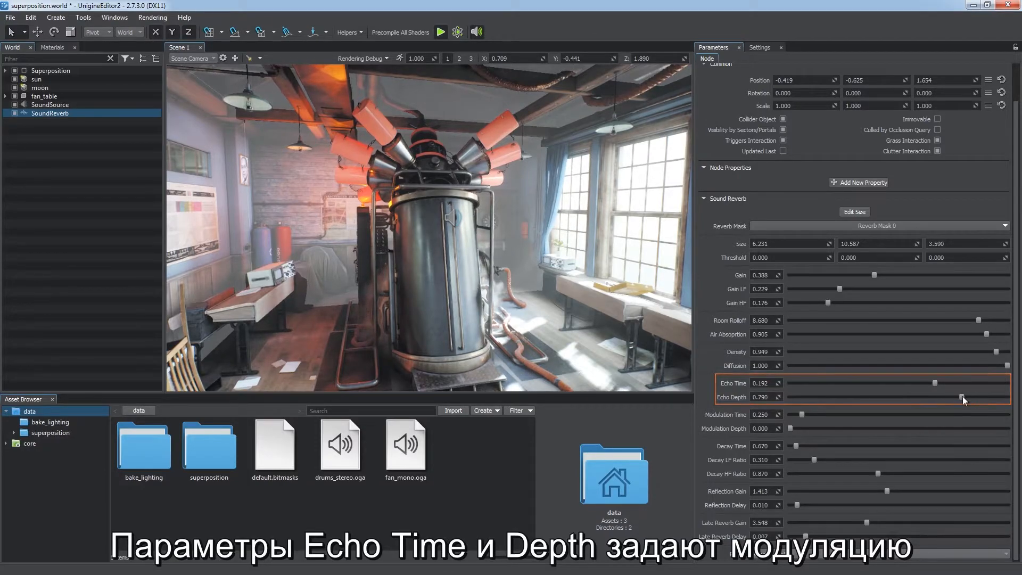
pyautogui.moveTo(973, 274); pyautogui.dragTo(1005, 277)
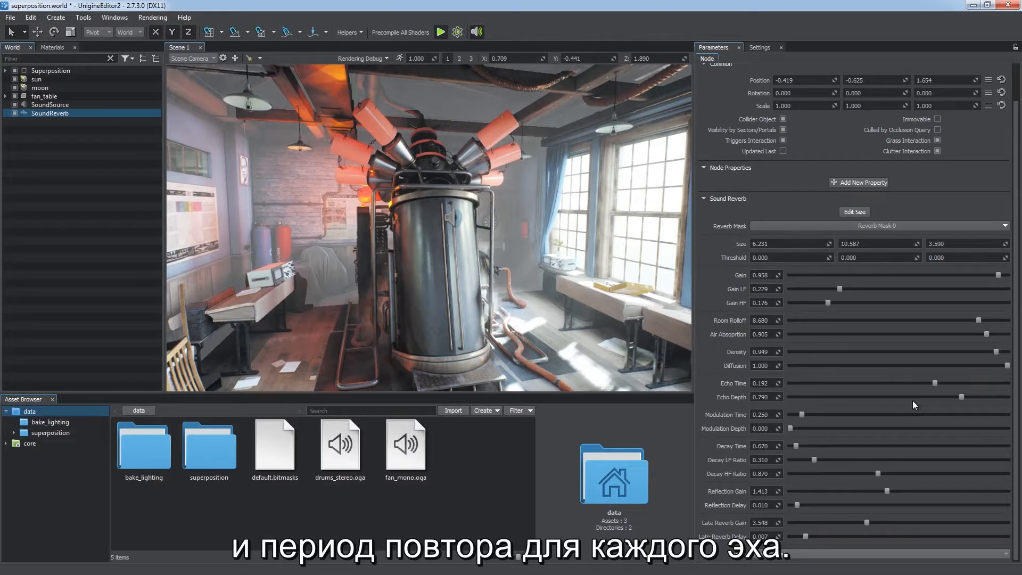
# Set Modulation Time to 0.048, Modulation Depth to 0.400, Decay Time to 1.115, Decay LF Ratio to 1.601 and Decay HF Ratio to 0.178
pyautogui.moveTo(803, 414); pyautogui.dragTo(834, 414)
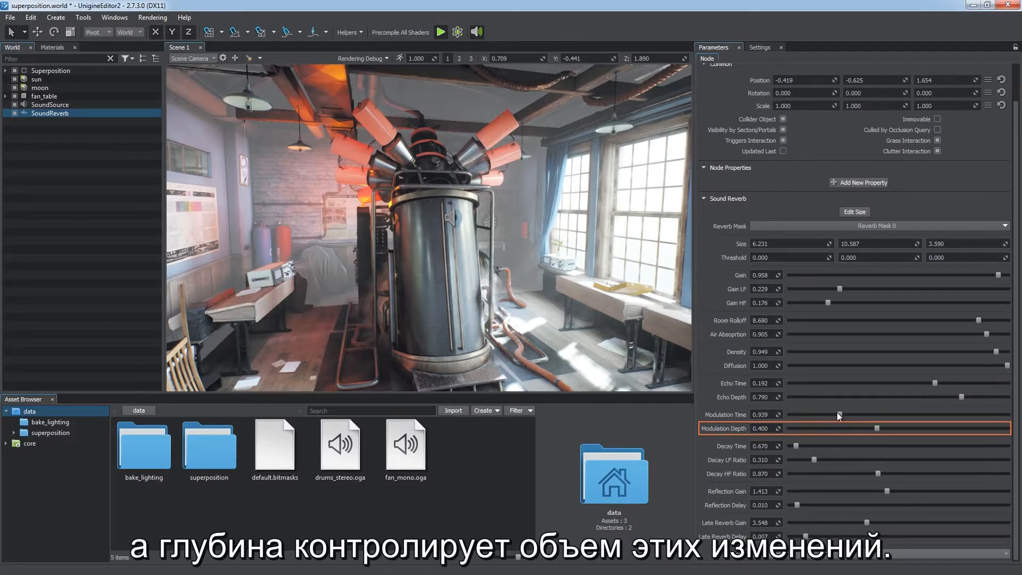
pyautogui.moveTo(796, 446); pyautogui.dragTo(814, 473)
pyautogui.moveTo(908, 459); pyautogui.dragTo(962, 458)
pyautogui.moveTo(840, 415); pyautogui.dragTo(803, 416)
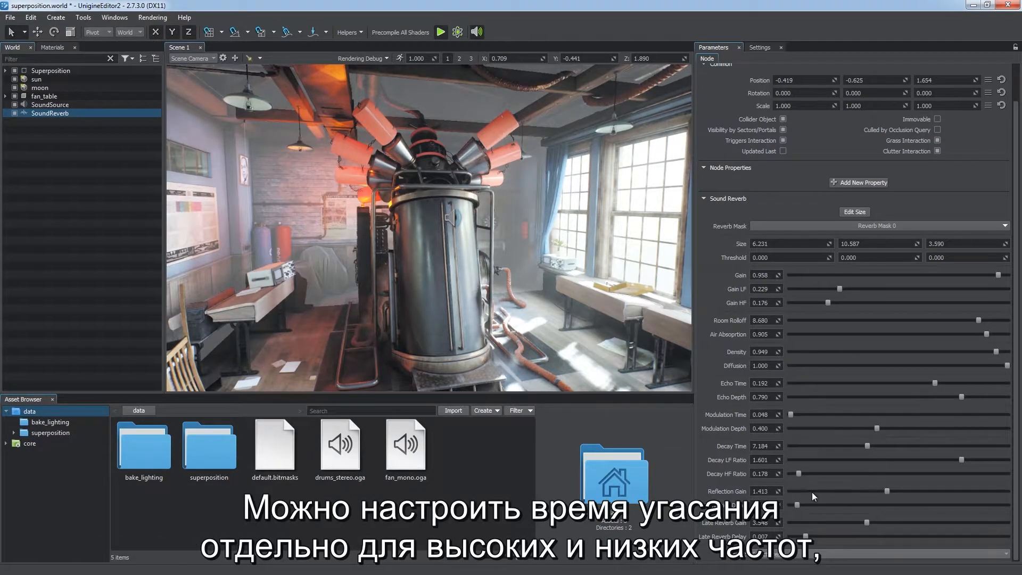
pyautogui.moveTo(865, 446); pyautogui.dragTo(800, 446)
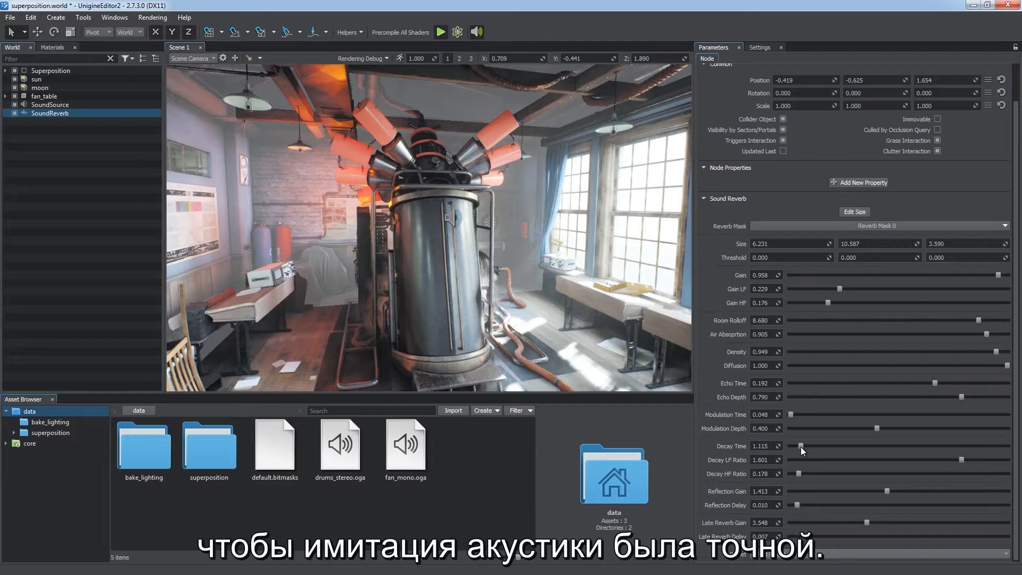
# Set Reflection Delay to 0.179, try a Reflection Gain of 2.613 while moving around the machine, and lower that gain to 0.417
pyautogui.moveTo(892, 491); pyautogui.dragTo(970, 491)
pyautogui.moveTo(827, 505); pyautogui.dragTo(920, 505)
pyautogui.moveTo(639, 343); pyautogui.dragTo(462, 340, button='right')
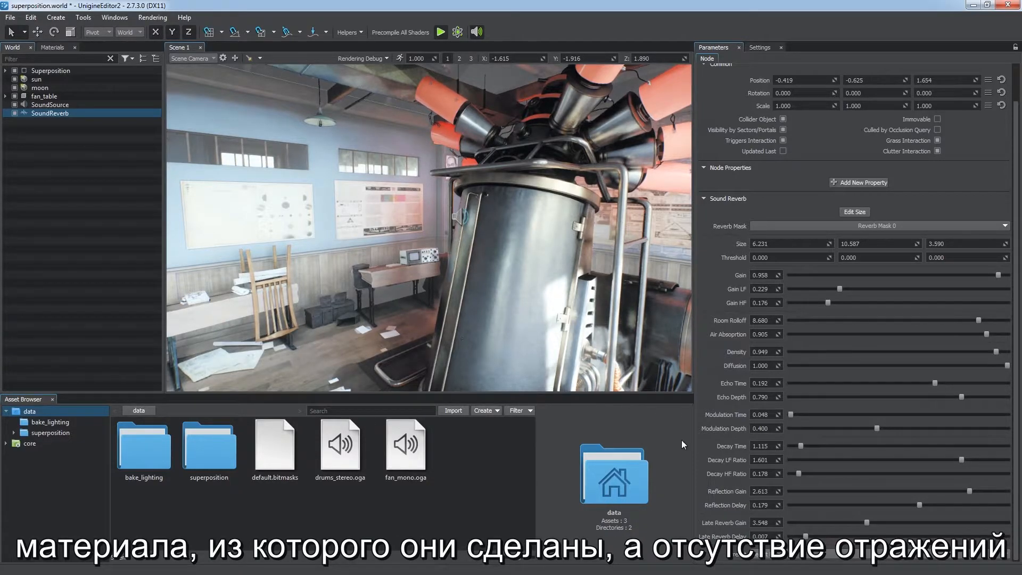
pyautogui.click(819, 491)
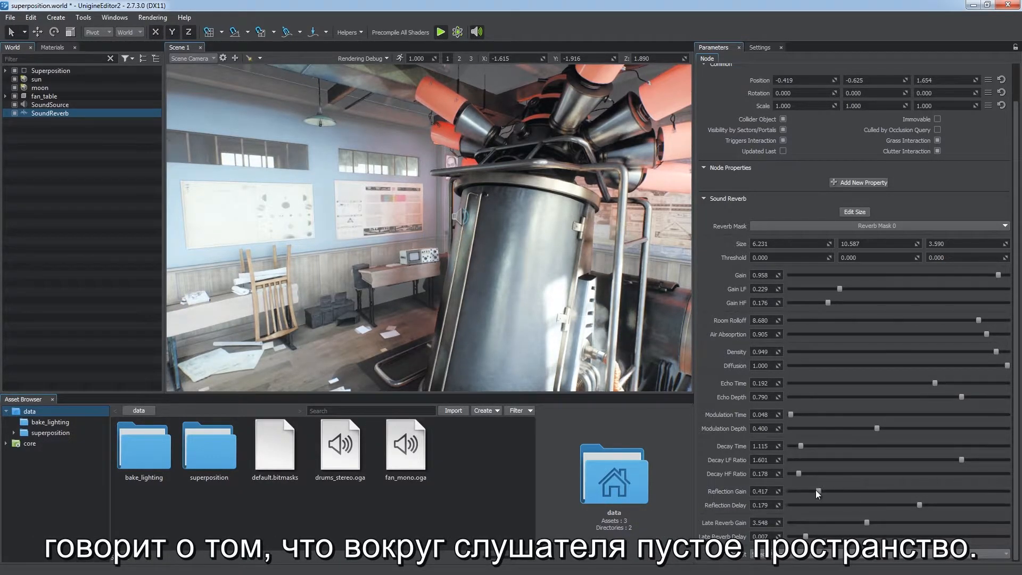
# Set the reverb zone's Reflection Gain to 1.672, Late Reverb Gain to 8.270 and Late Reverb Delay to 0.078, listening from another angle
pyautogui.moveTo(817, 493); pyautogui.dragTo(830, 494)
pyautogui.moveTo(870, 522); pyautogui.dragTo(960, 536)
pyautogui.moveTo(855, 491); pyautogui.dragTo(906, 492)
pyautogui.moveTo(469, 256); pyautogui.dragTo(690, 251, button='right')
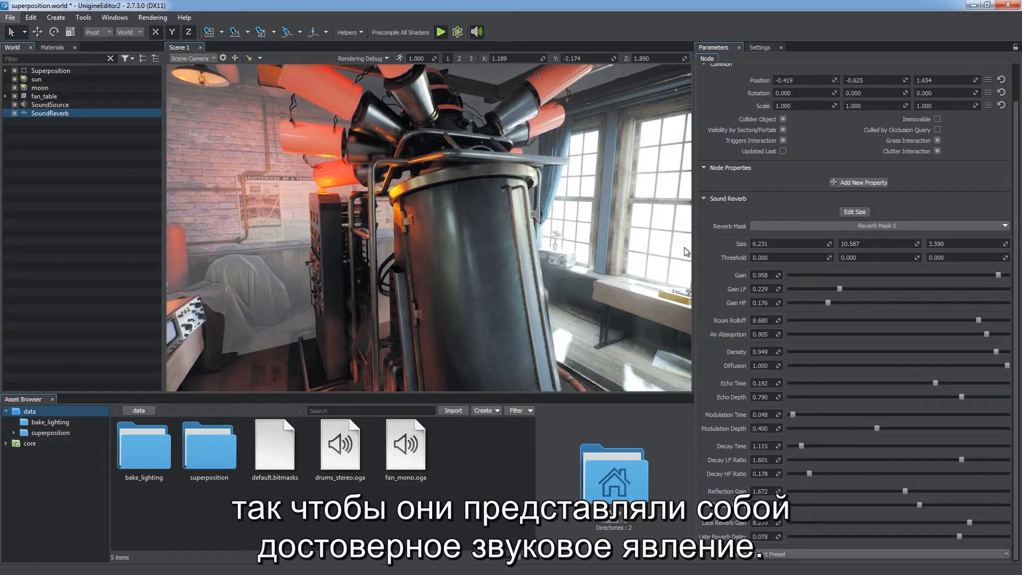
# Set the reverb zone's Threshold to 1.000 on all three axes
pyautogui.click(782, 260)
pyautogui.write('1')
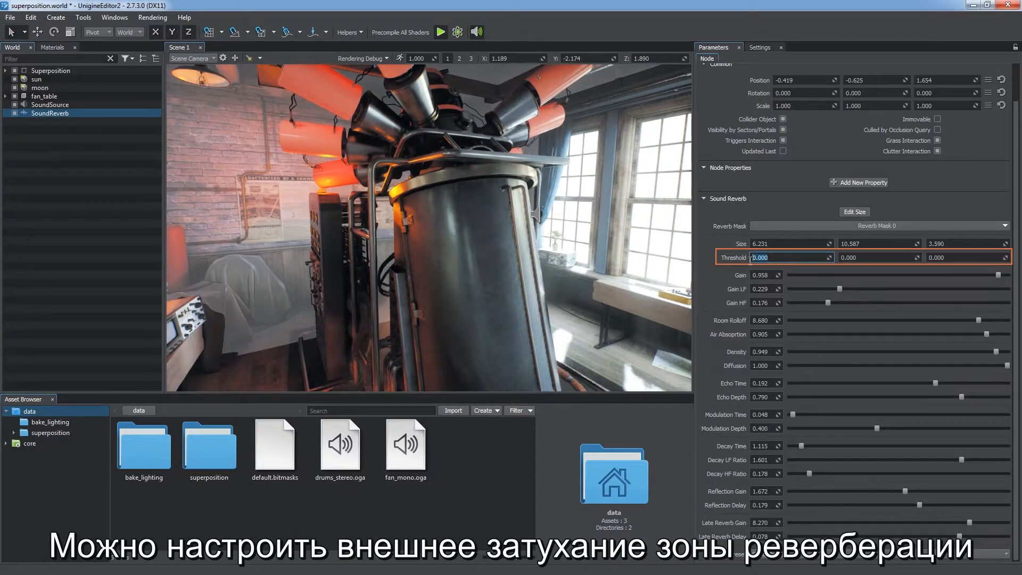
pyautogui.click(840, 258)
pyautogui.click(945, 259)
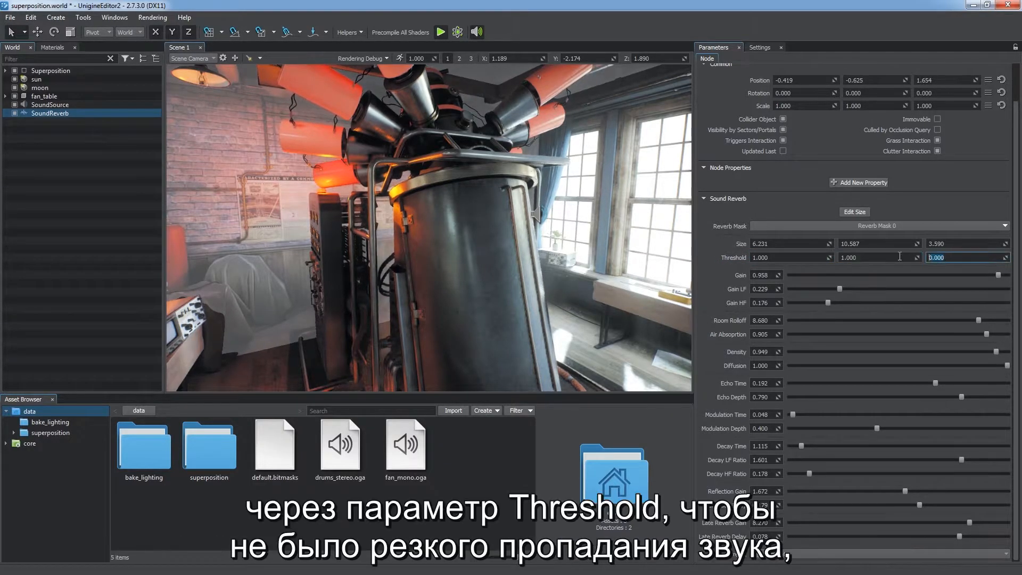
pyautogui.press('Return')
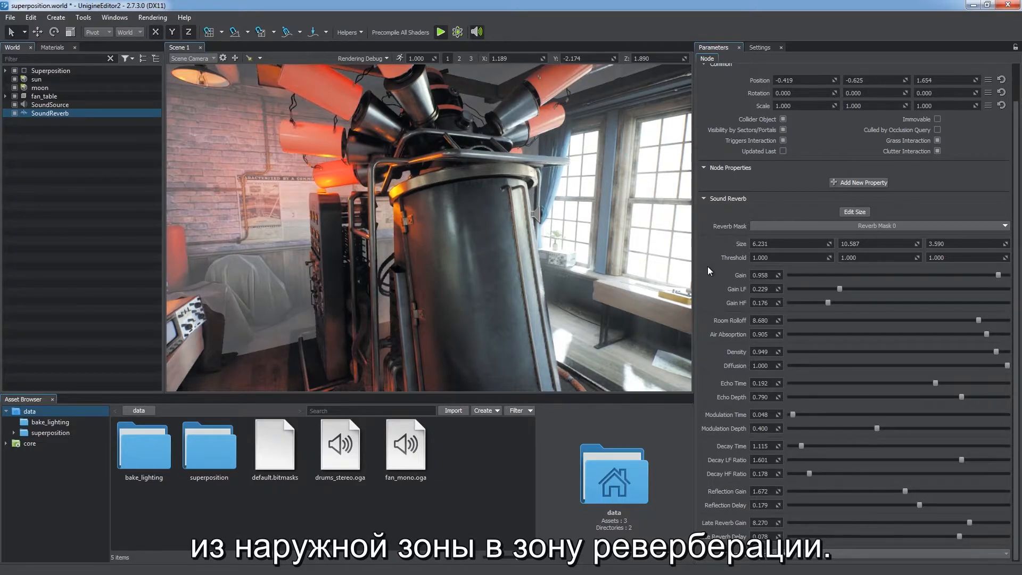
# In the global Sound settings, change Source Reverb Mode to Multiple and then to Disable
pyautogui.click(748, 47)
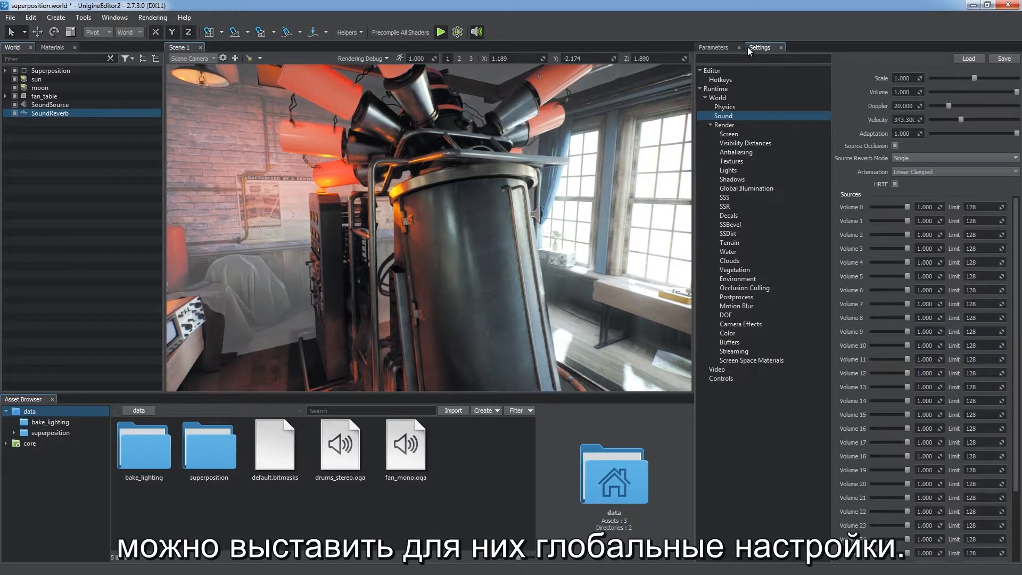
pyautogui.click(917, 160)
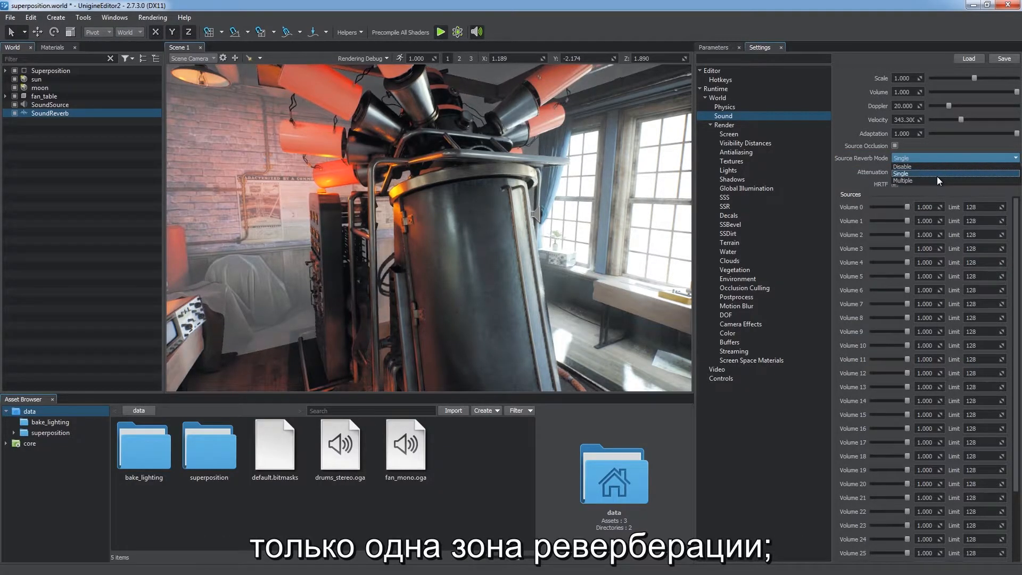
pyautogui.click(937, 179)
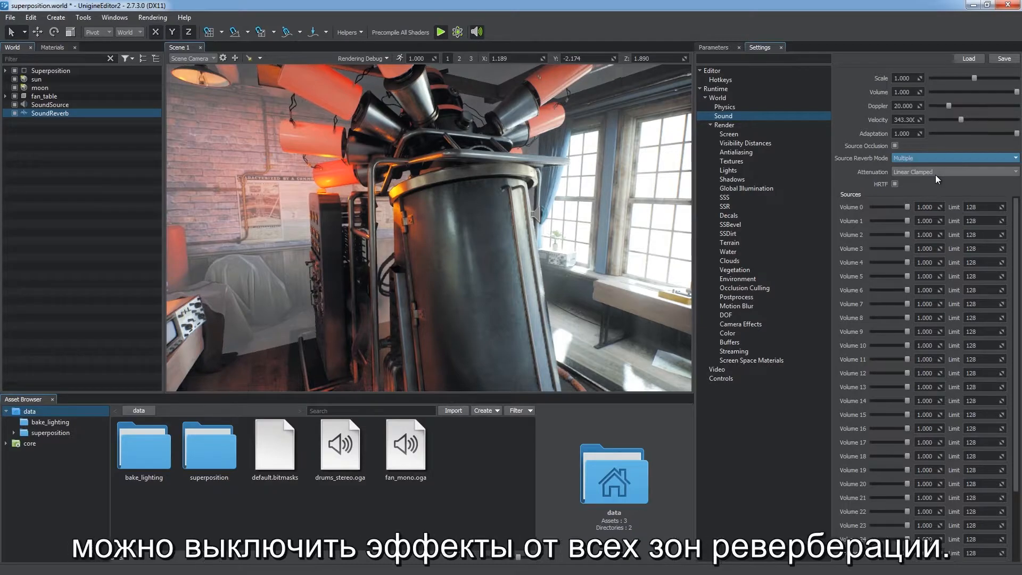
pyautogui.click(931, 160)
pyautogui.click(930, 166)
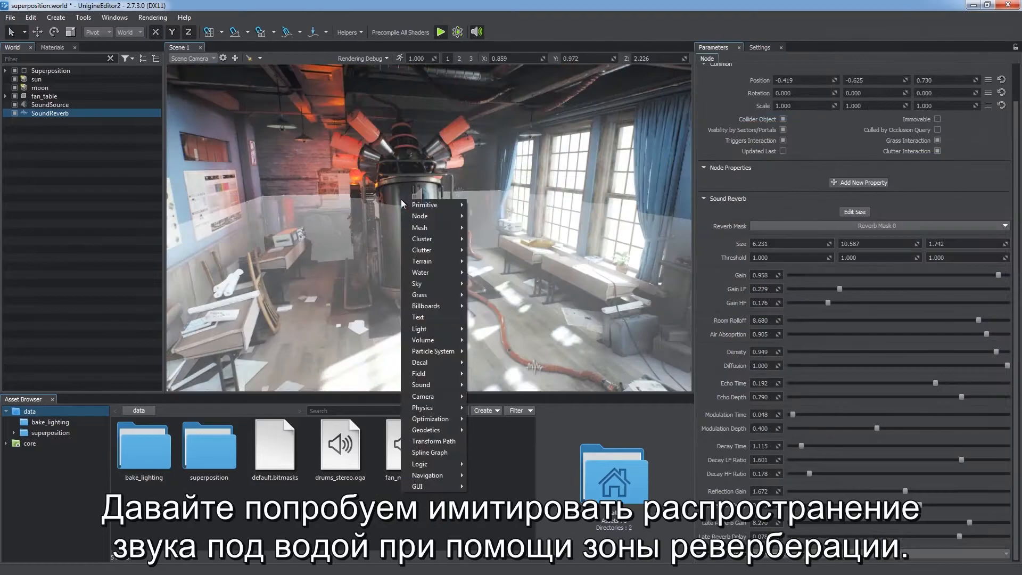
# Add a Global Water object to the room and resize the SoundReverb zone to a height of about 1.859 near the water level
pyautogui.click(494, 276)
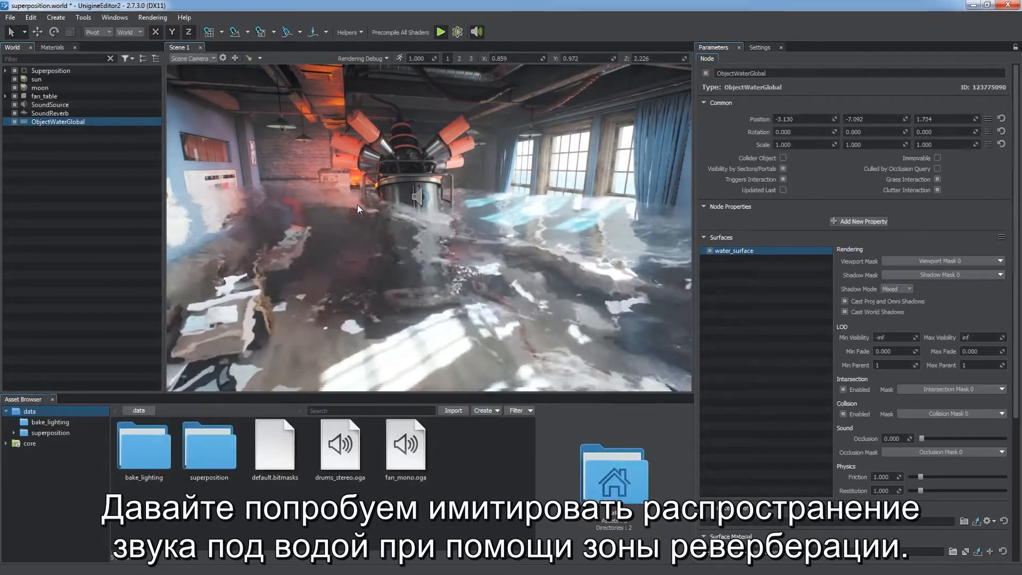
pyautogui.click(89, 113)
pyautogui.click(845, 213)
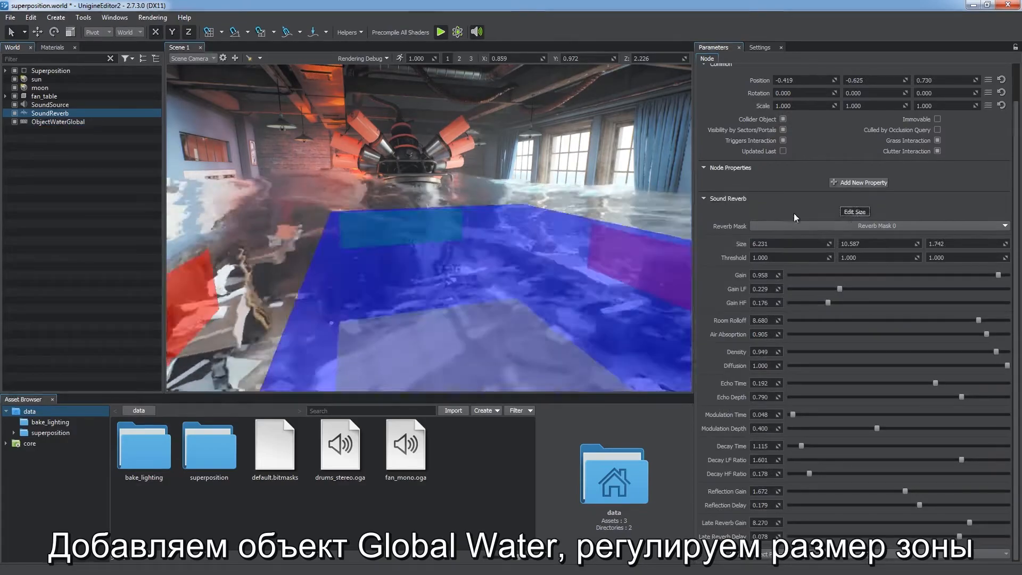
pyautogui.moveTo(523, 224); pyautogui.dragTo(519, 232, button='right')
pyautogui.press('e')
pyautogui.moveTo(515, 167); pyautogui.dragTo(513, 146)
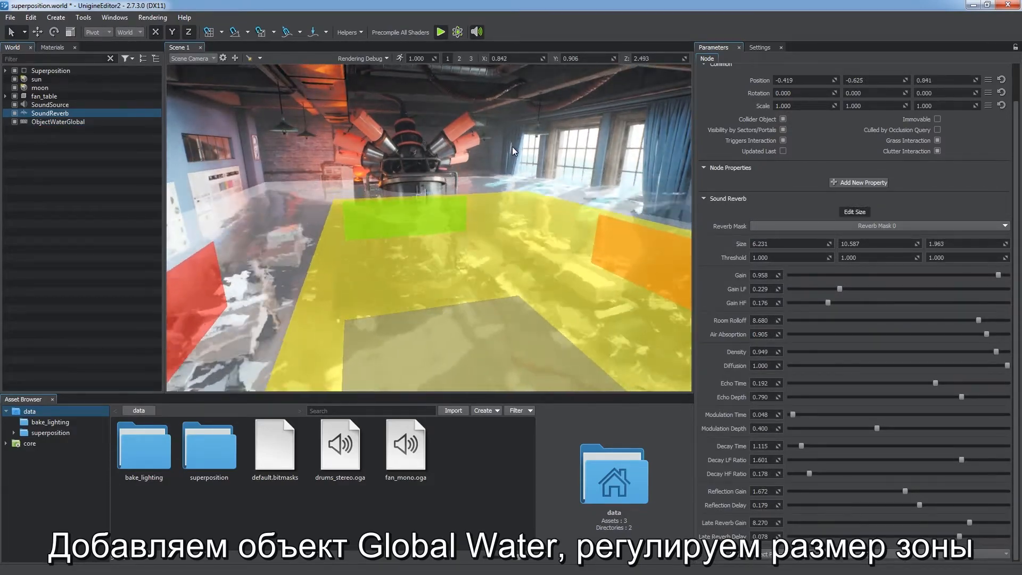
pyautogui.click(854, 212)
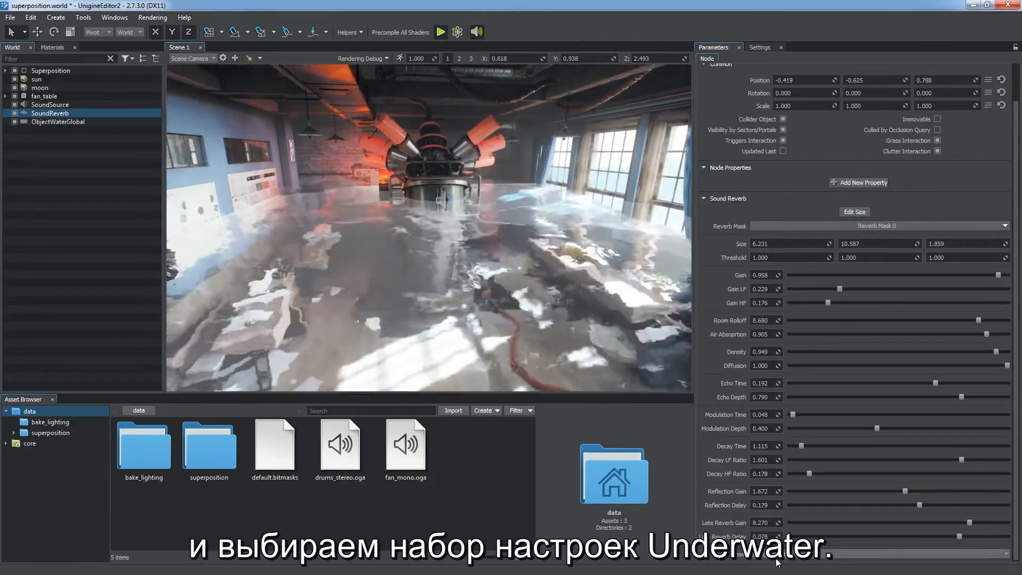
# Apply the underwater preset to the reverb zone and move the camera through the flooded room to hear the effect
pyautogui.click(788, 553)
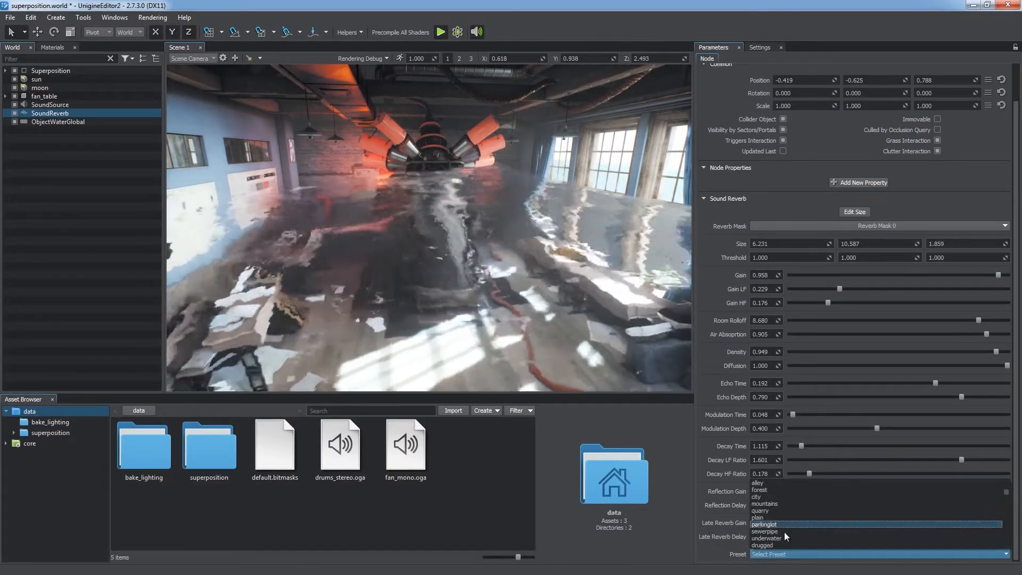
pyautogui.click(782, 537)
pyautogui.moveTo(512, 283); pyautogui.dragTo(494, 248, button='right')
pyautogui.press('w')
pyautogui.click(87, 198)
pyautogui.moveTo(385, 246); pyautogui.dragTo(459, 277, button='right')
pyautogui.press('w')
pyautogui.press('q')
pyautogui.press('q')
pyautogui.press('w')
pyautogui.press('e')
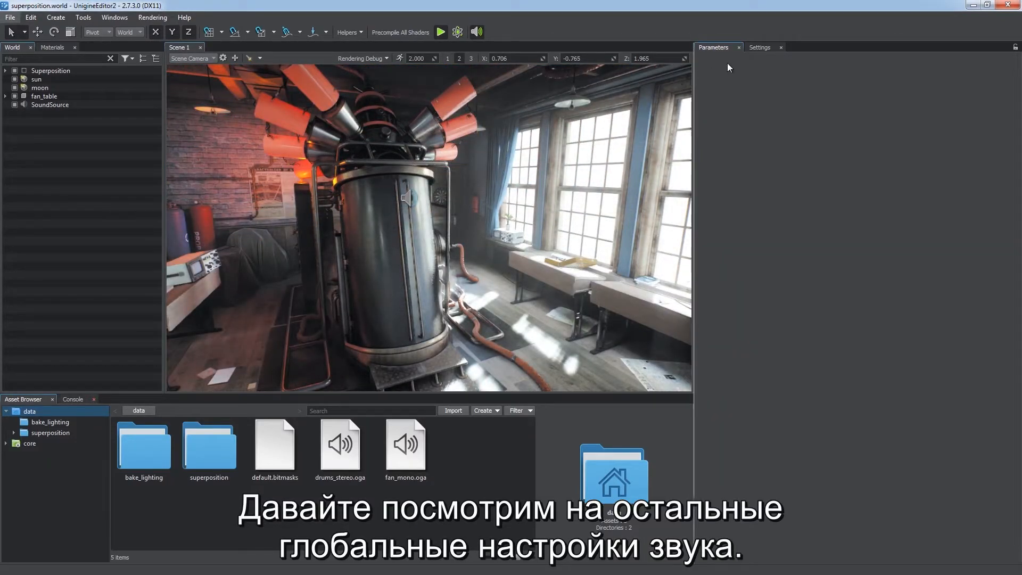
# In the global Sound settings, try a Scale of 1.370 and set it back to 1
pyautogui.click(759, 48)
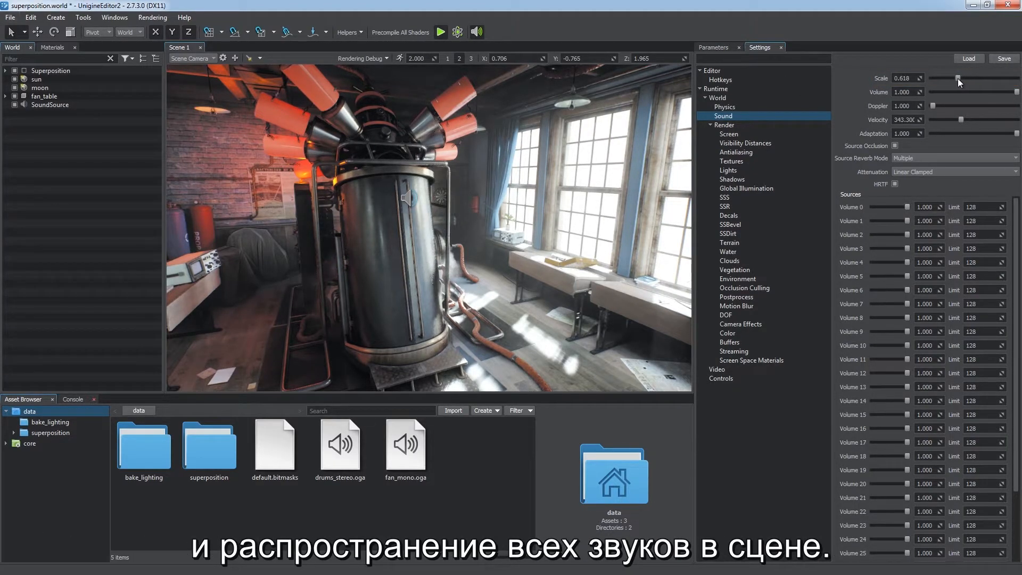
pyautogui.moveTo(959, 79); pyautogui.dragTo(992, 77)
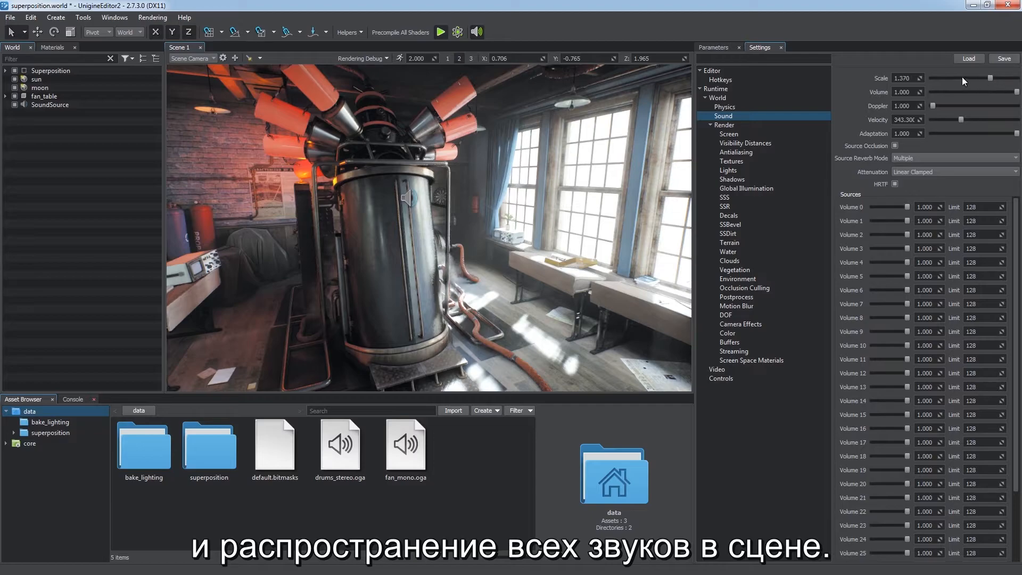
pyautogui.moveTo(912, 78); pyautogui.dragTo(887, 81)
pyautogui.write('1')
pyautogui.press('Return')
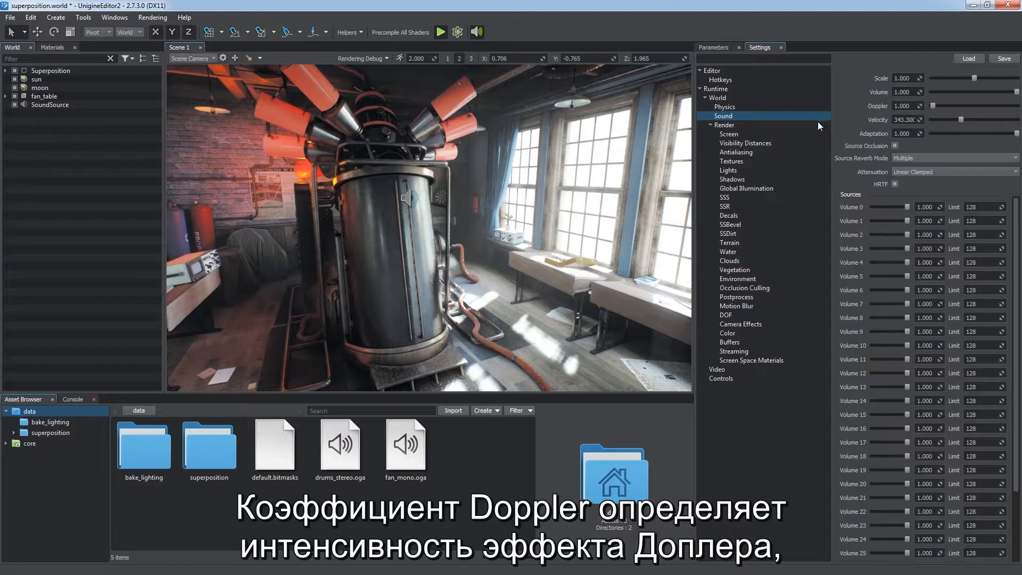
# Disable SoundSource, enable the vehicles node inside Superposition and open the Engine Viewport
pyautogui.click(14, 105)
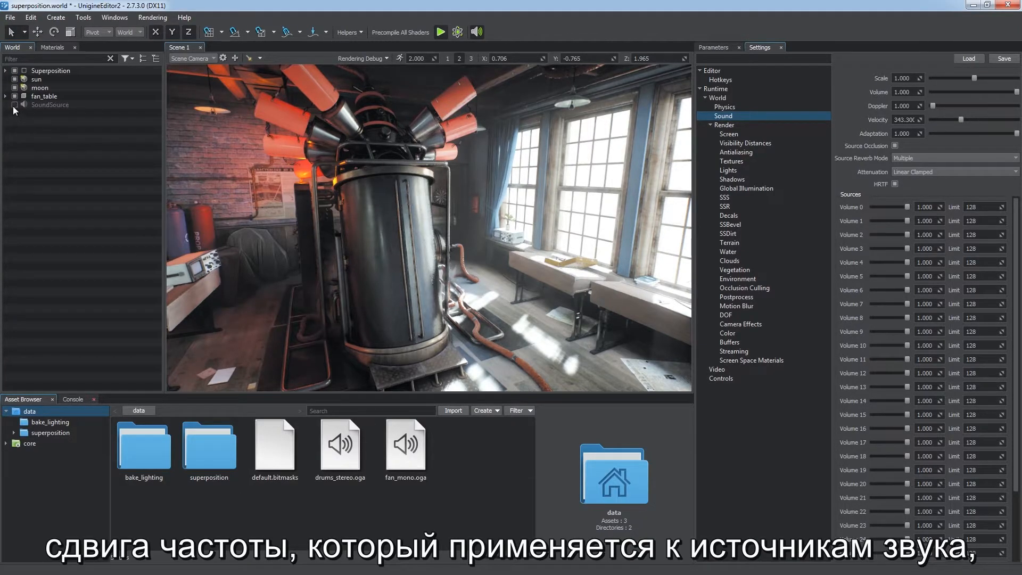
pyautogui.click(5, 71)
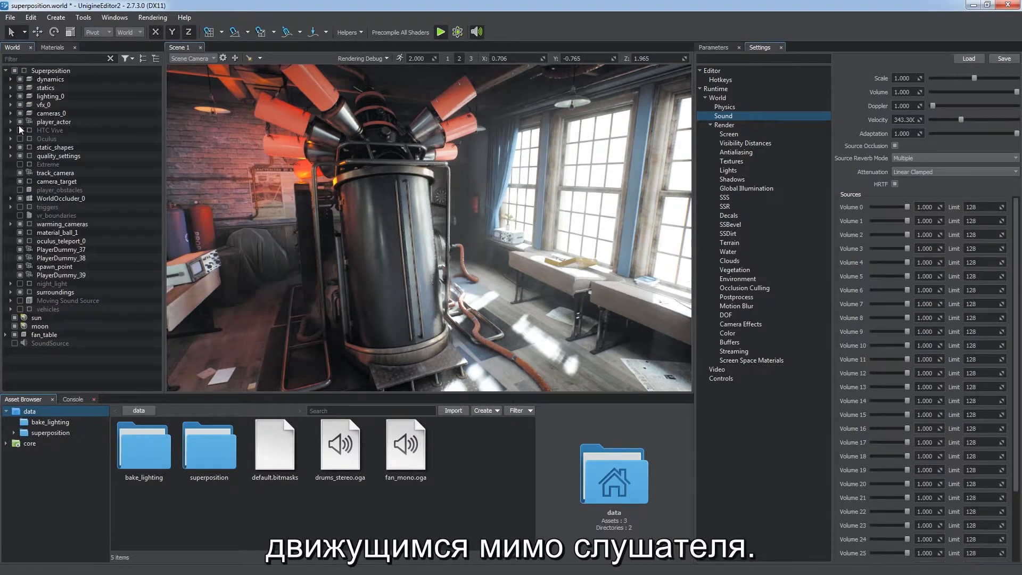
pyautogui.click(20, 309)
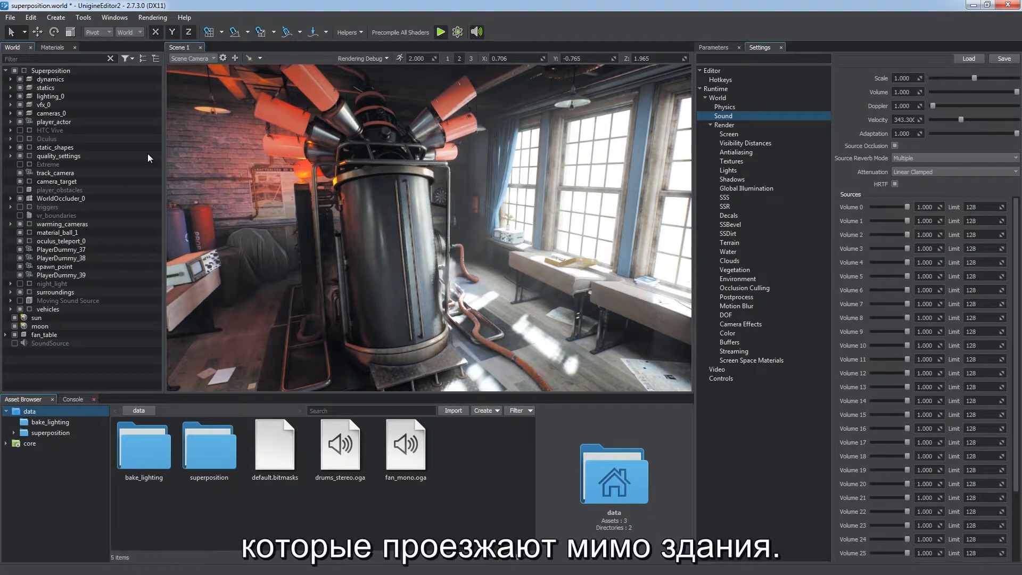
pyautogui.click(120, 18)
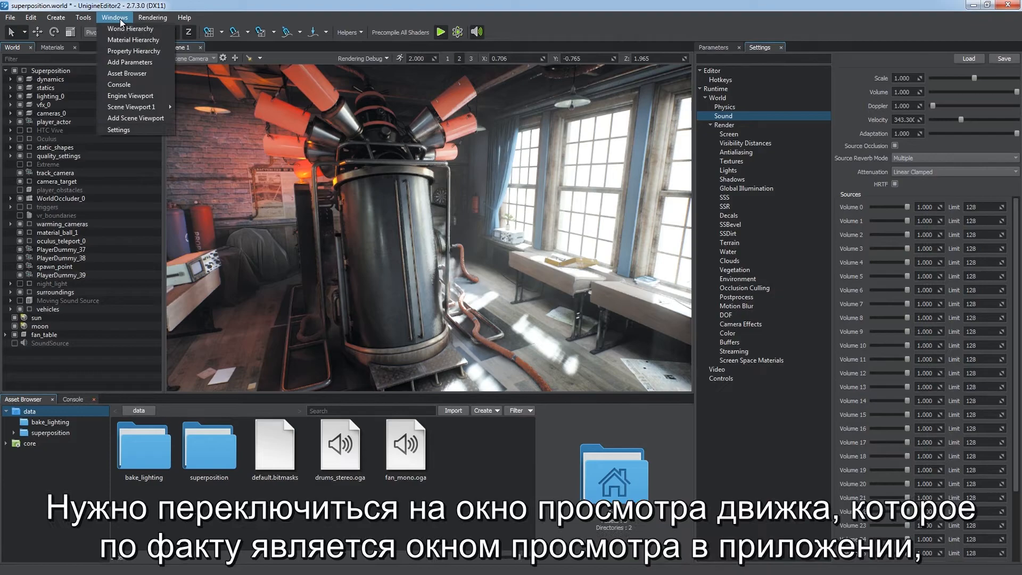
pyautogui.click(129, 95)
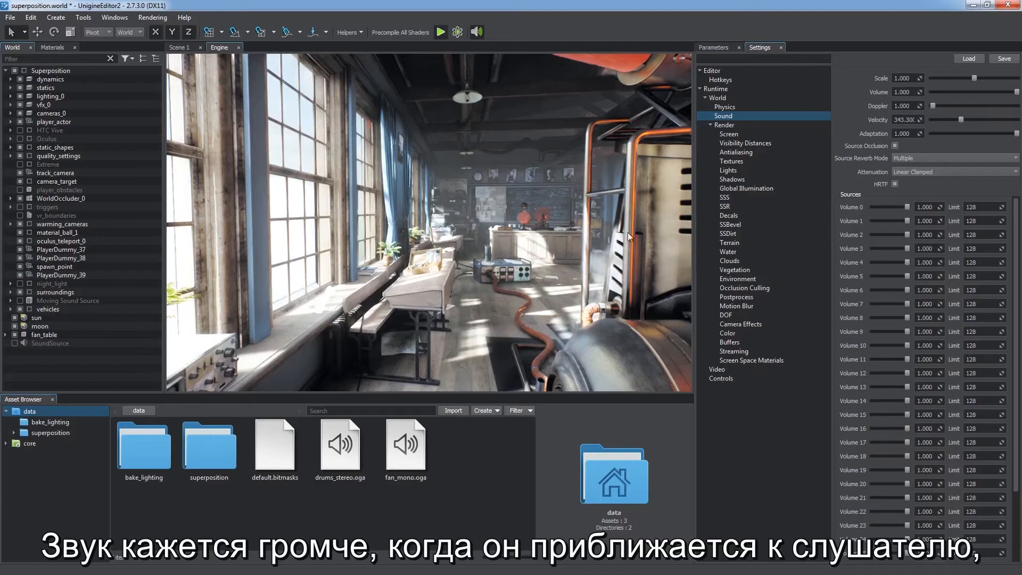
# Set the global Doppler factor to 20 and close the Engine Viewport
pyautogui.click(908, 106)
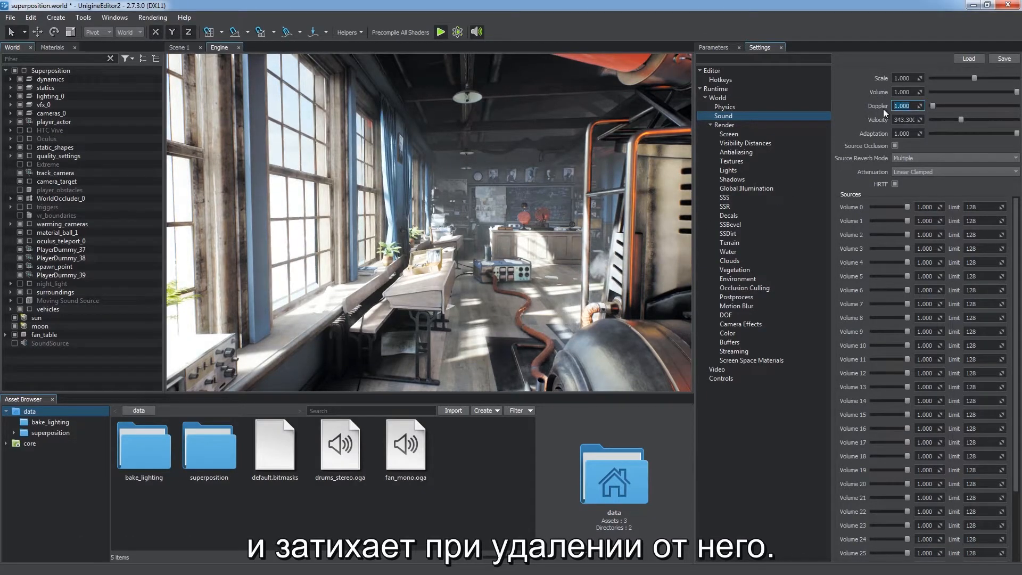
pyautogui.write('20')
pyautogui.press('Return')
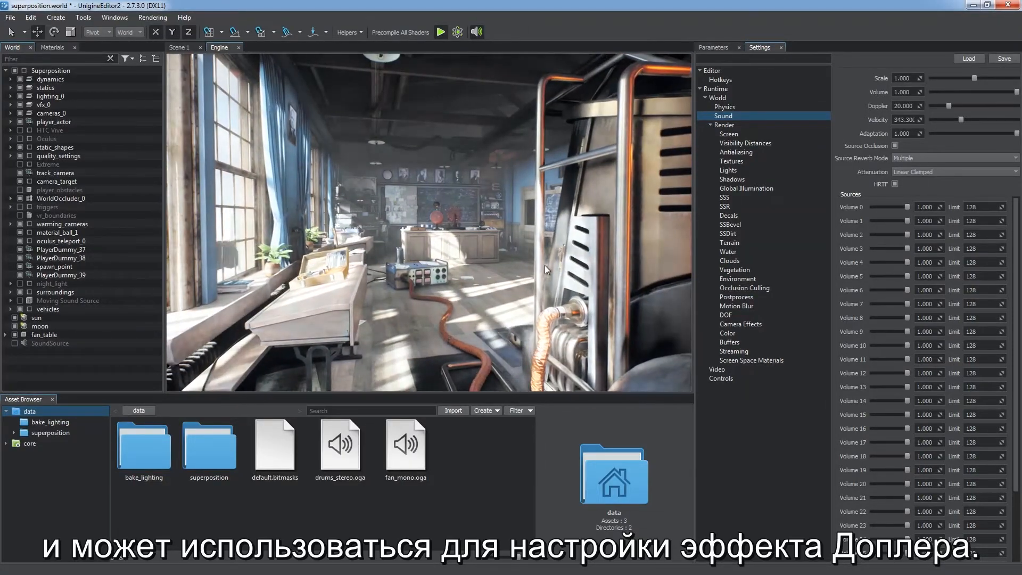
pyautogui.click(238, 48)
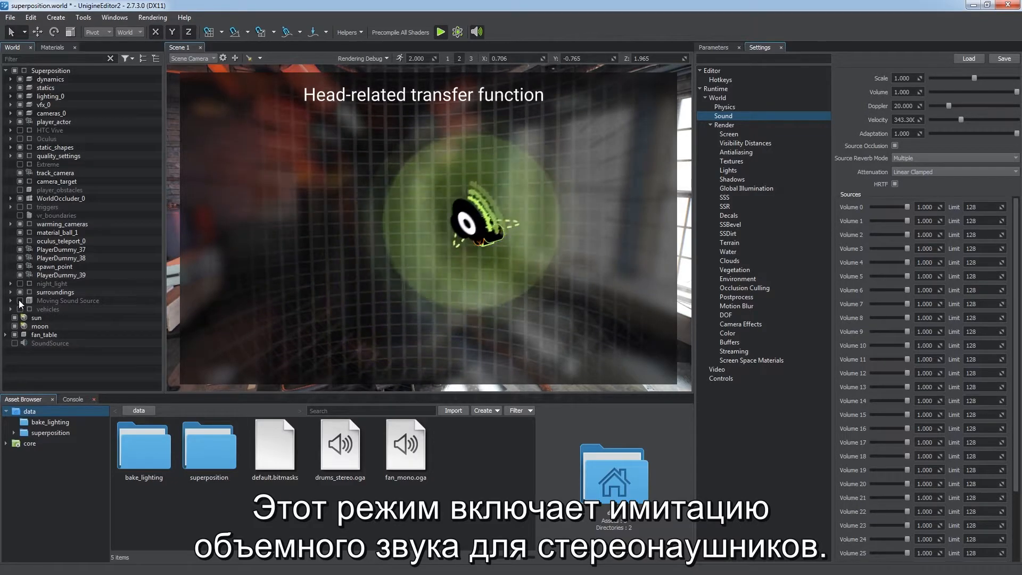
# Enable the Moving Sound Source node and turn HRTF off and on again while looking around the machine
pyautogui.click(20, 301)
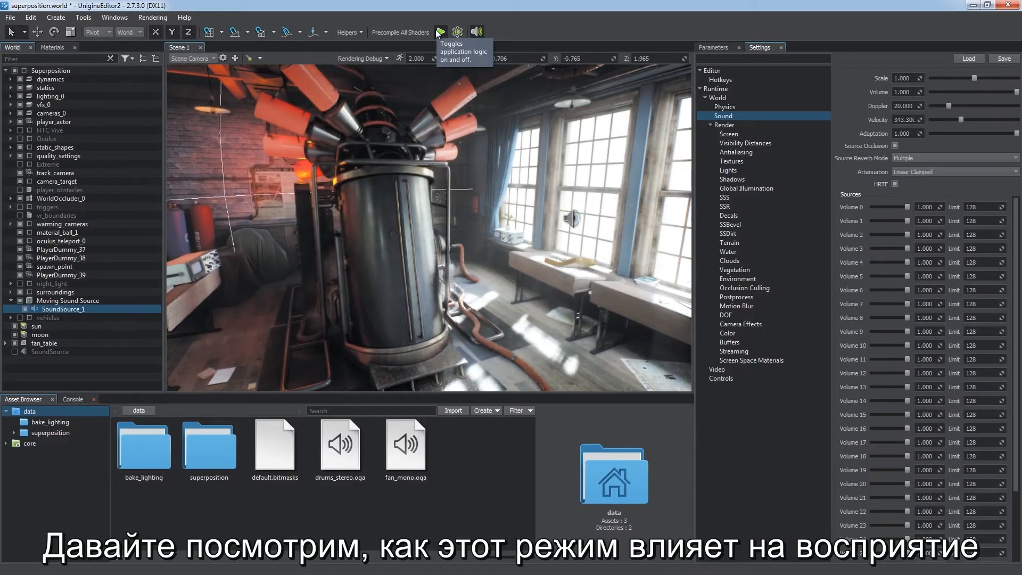
pyautogui.click(895, 183)
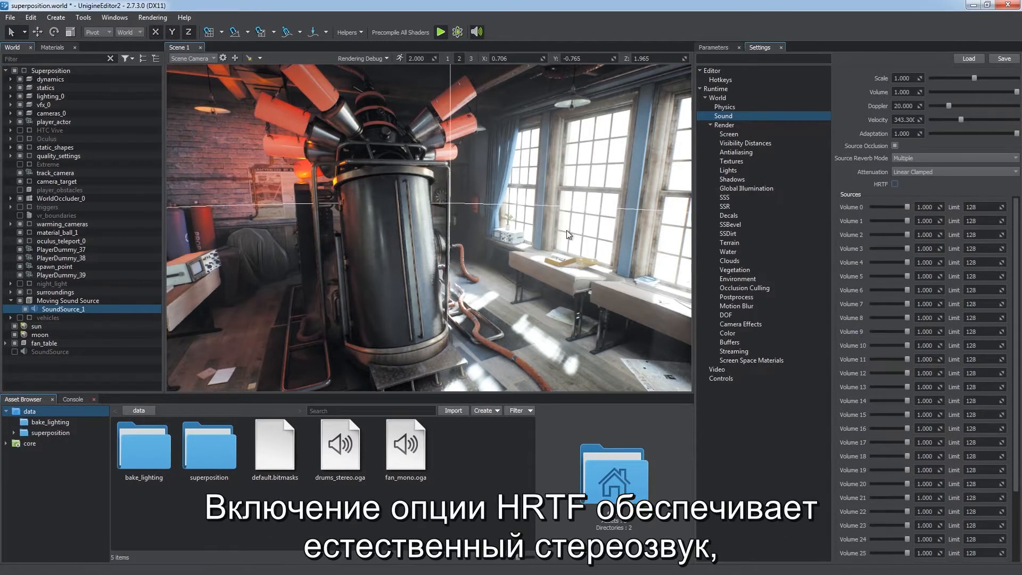
pyautogui.moveTo(534, 230); pyautogui.dragTo(625, 228, button='right')
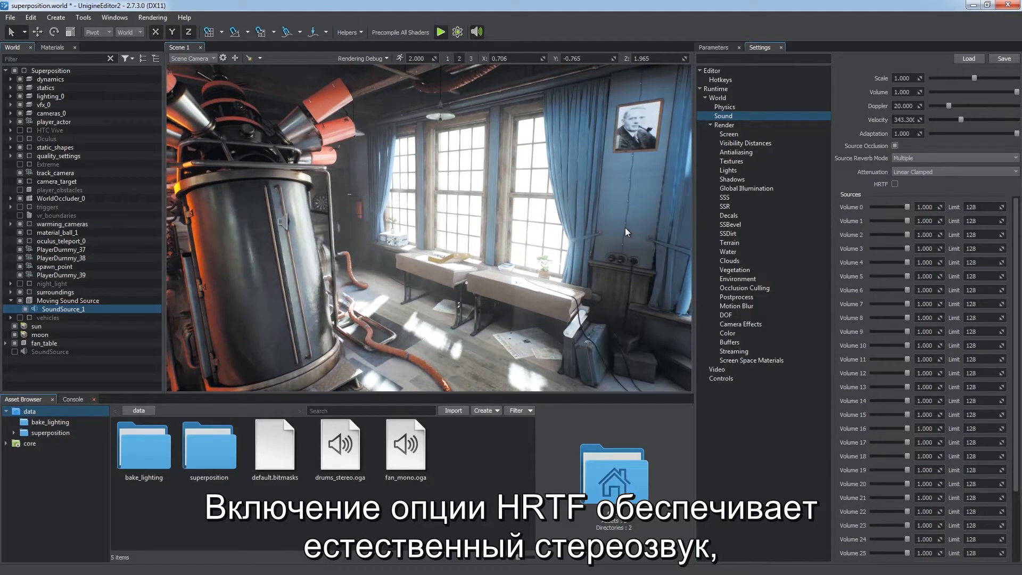
pyautogui.click(895, 184)
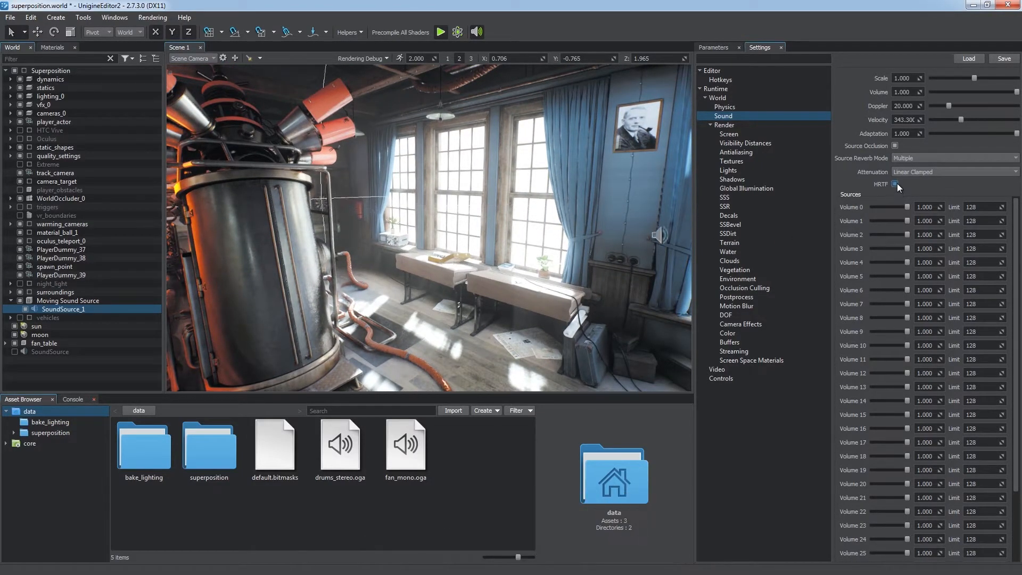
pyautogui.moveTo(615, 250); pyautogui.dragTo(450, 261, button='right')
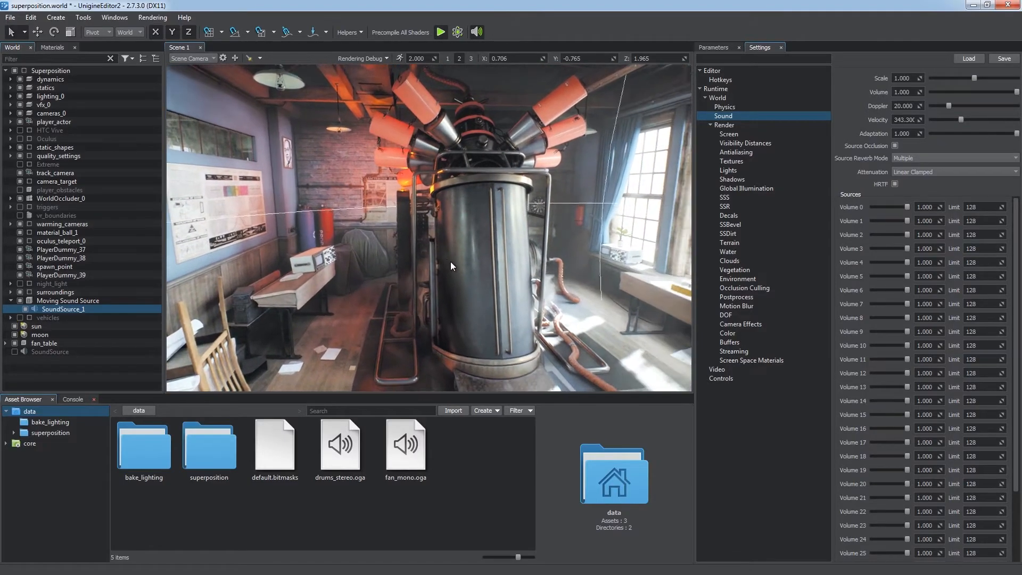
# Move through the classroom toward the teacher's desk, comparing the moving source's sound with HRTF on and off
pyautogui.click(78, 362)
pyautogui.moveTo(360, 289); pyautogui.dragTo(735, 276, button='right')
pyautogui.press('w')
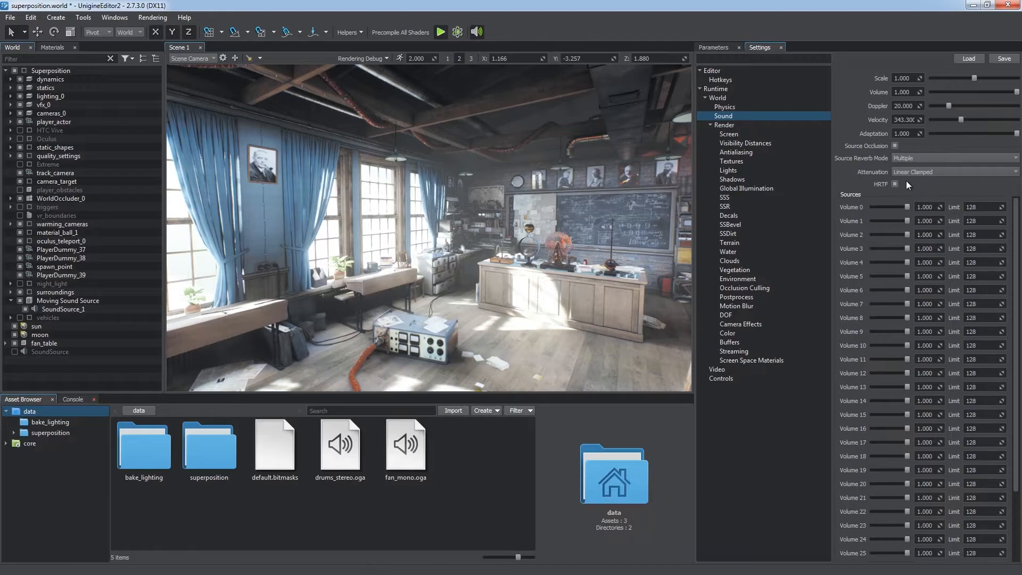
pyautogui.press('w')
pyautogui.moveTo(612, 257); pyautogui.dragTo(656, 251, button='right')
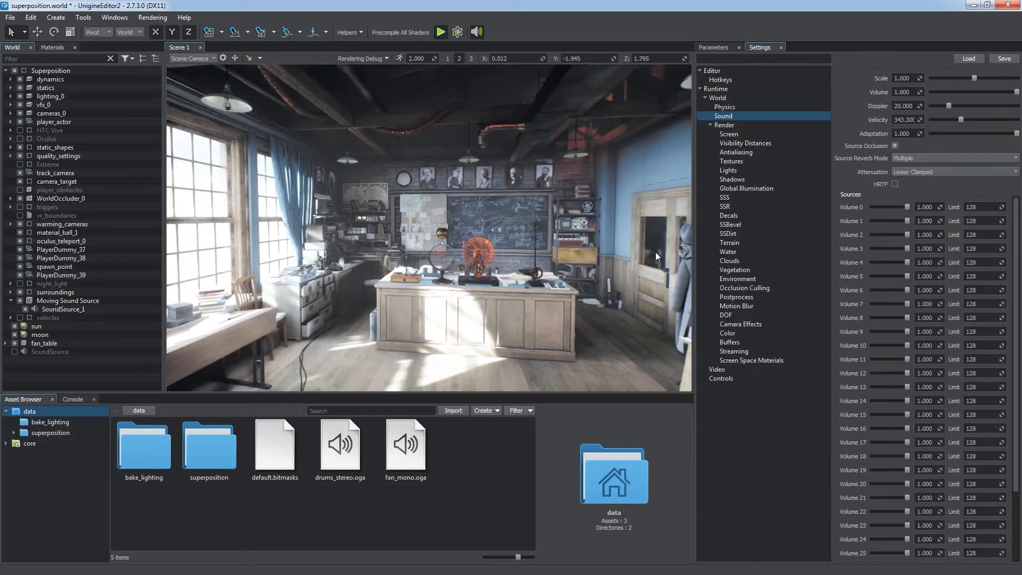
pyautogui.moveTo(500, 246); pyautogui.dragTo(503, 248, button='right')
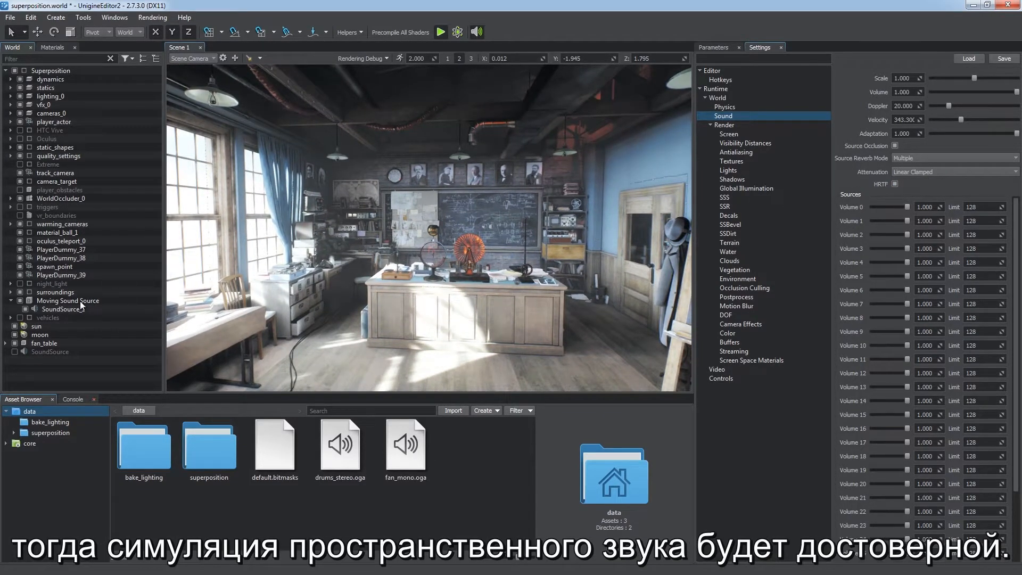
# Collapse the Moving Sound Source and Superposition nodes in the hierarchy and enable SoundSource again
pyautogui.click(11, 301)
pyautogui.click(6, 70)
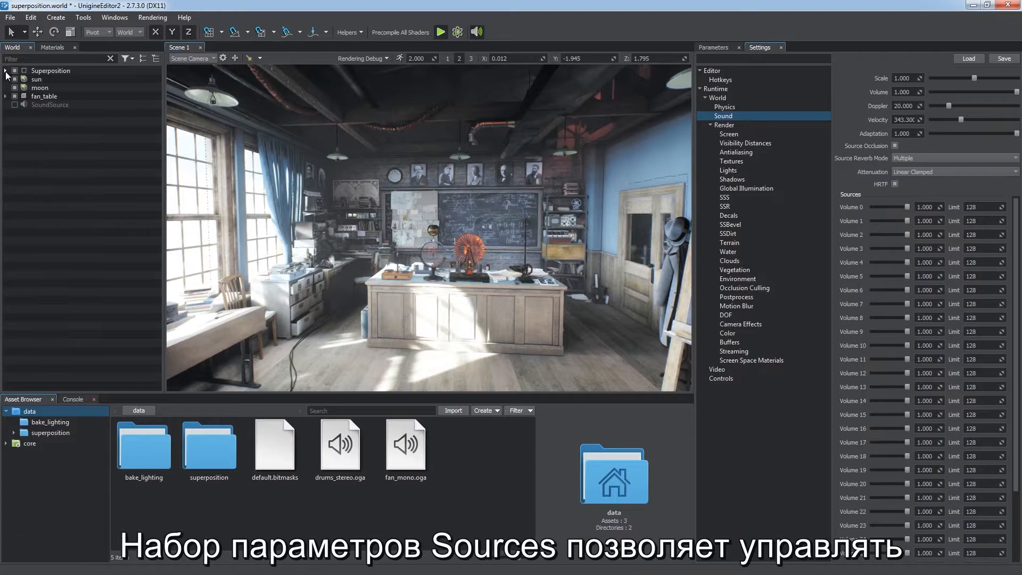
pyautogui.click(14, 104)
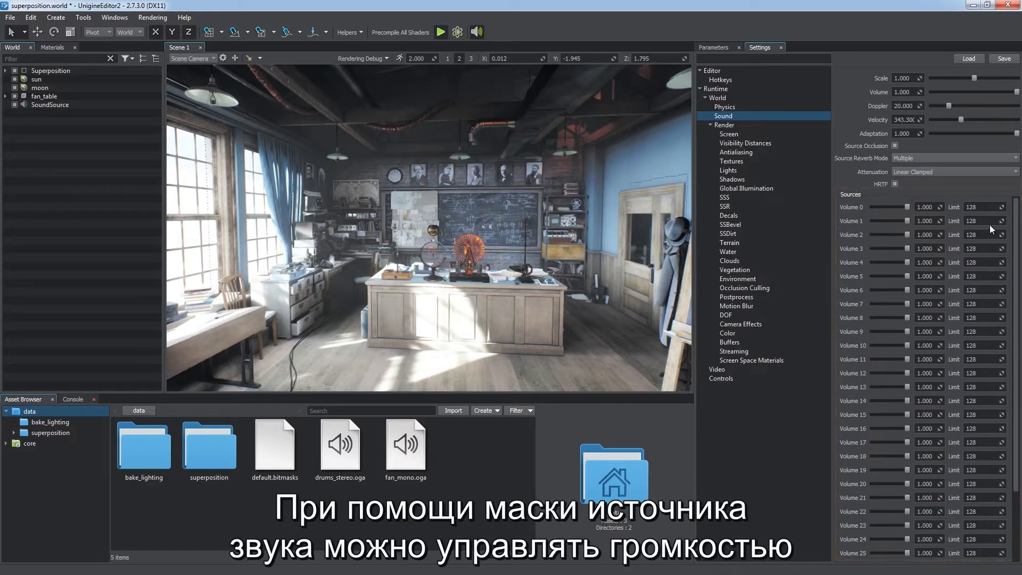
# Vary the Volume 0 level in the global sound settings for Sources
pyautogui.moveTo(1018, 220)
pyautogui.mouseDown()
pyautogui.moveTo(1018, 293)
pyautogui.moveTo(1017, 212)
pyautogui.mouseUp()
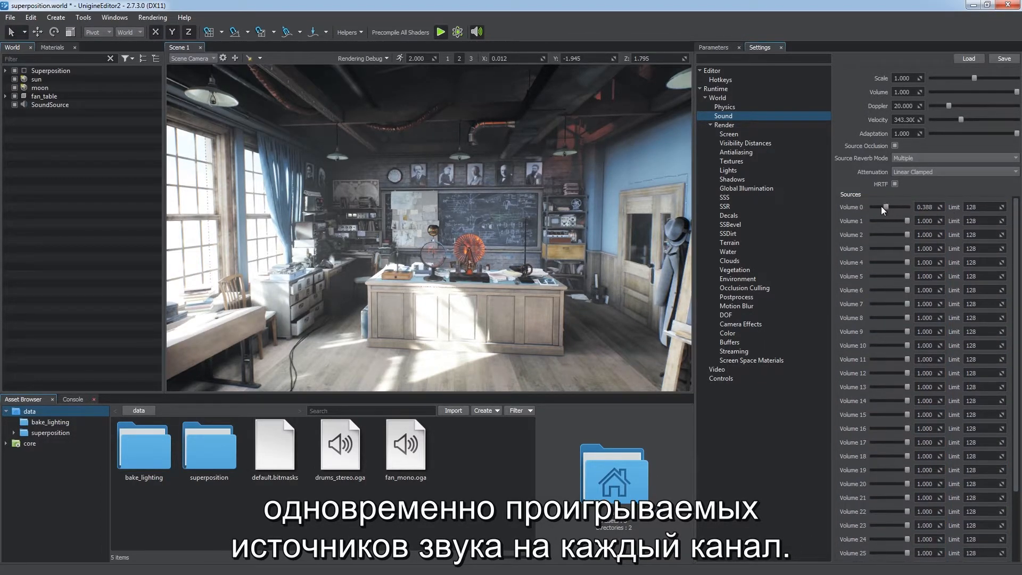
pyautogui.moveTo(877, 205); pyautogui.dragTo(890, 206)
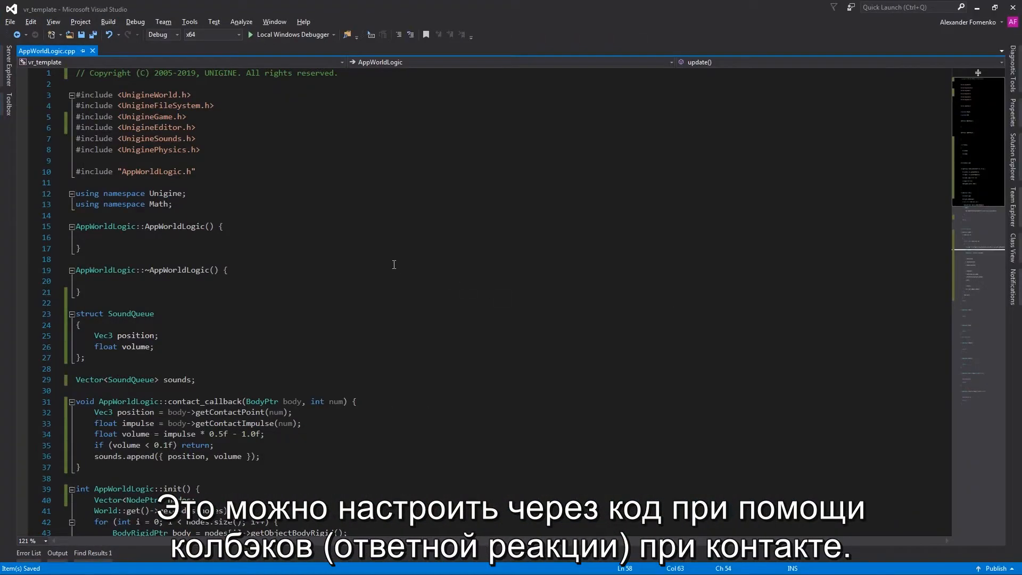
# In Visual Studio, review the UnigineSounds and UniginePhysics headers and the addContactCallback registration inside init() of AppWorldLogic.cpp
pyautogui.click(208, 138)
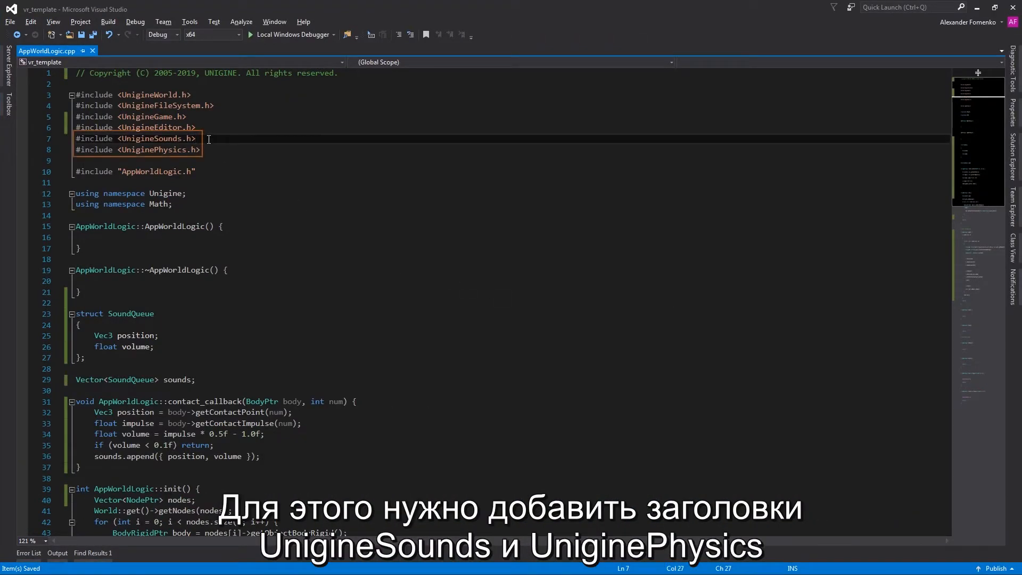
pyautogui.click(215, 149)
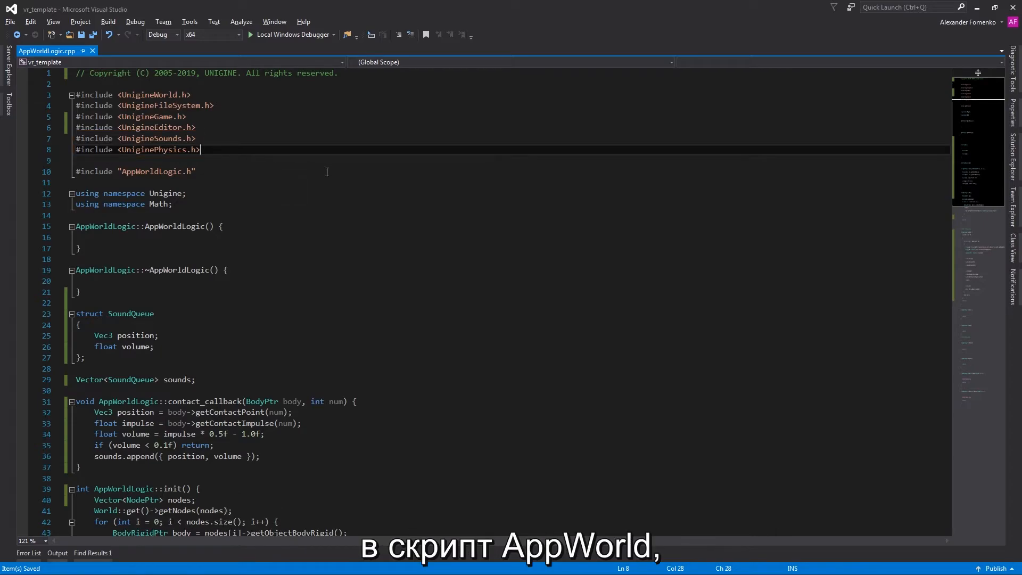
pyautogui.moveTo(953, 146)
pyautogui.mouseDown()
pyautogui.moveTo(973, 173)
pyautogui.moveTo(971, 196)
pyautogui.mouseUp()
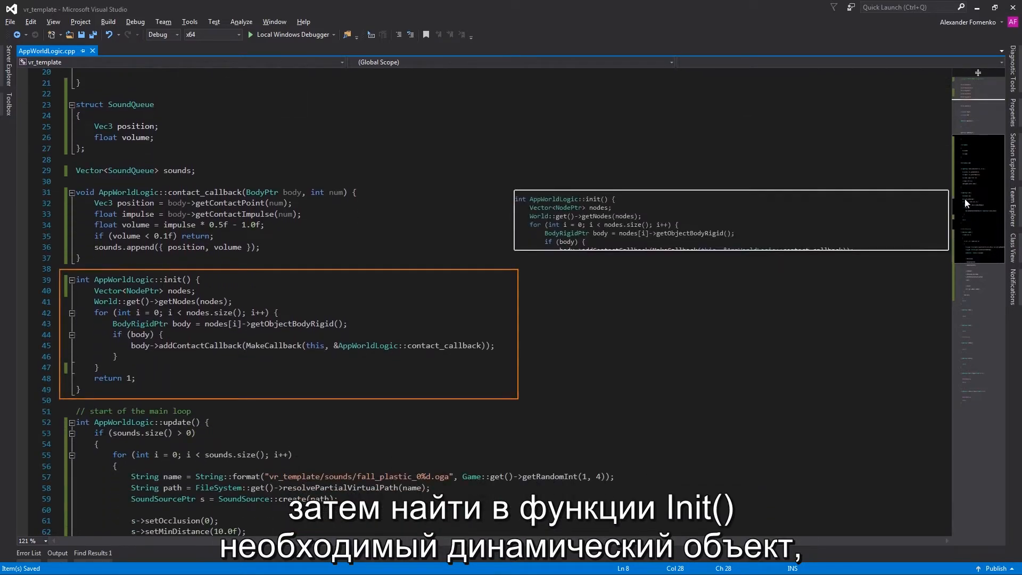
pyautogui.click(223, 346)
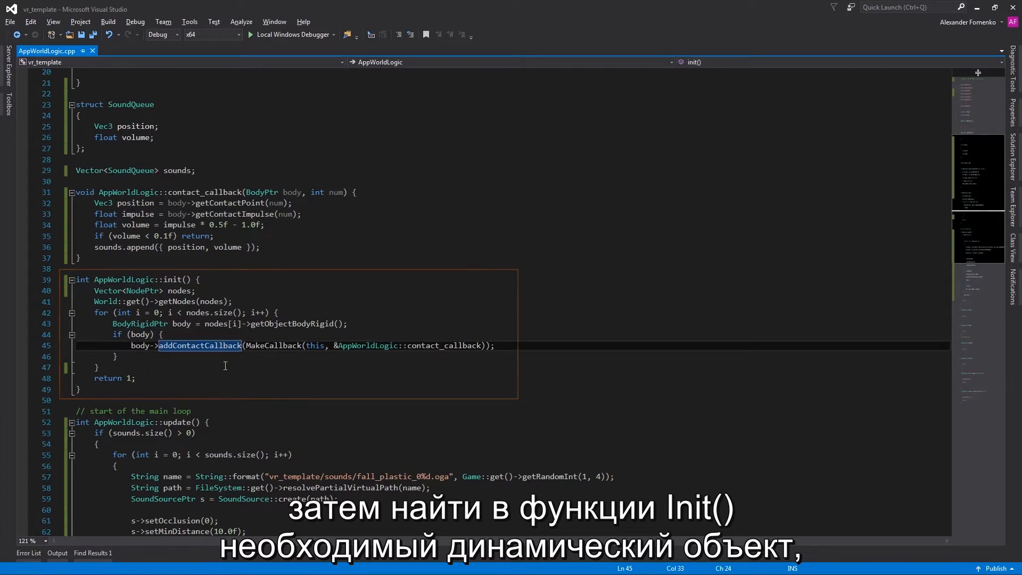
pyautogui.click(470, 346)
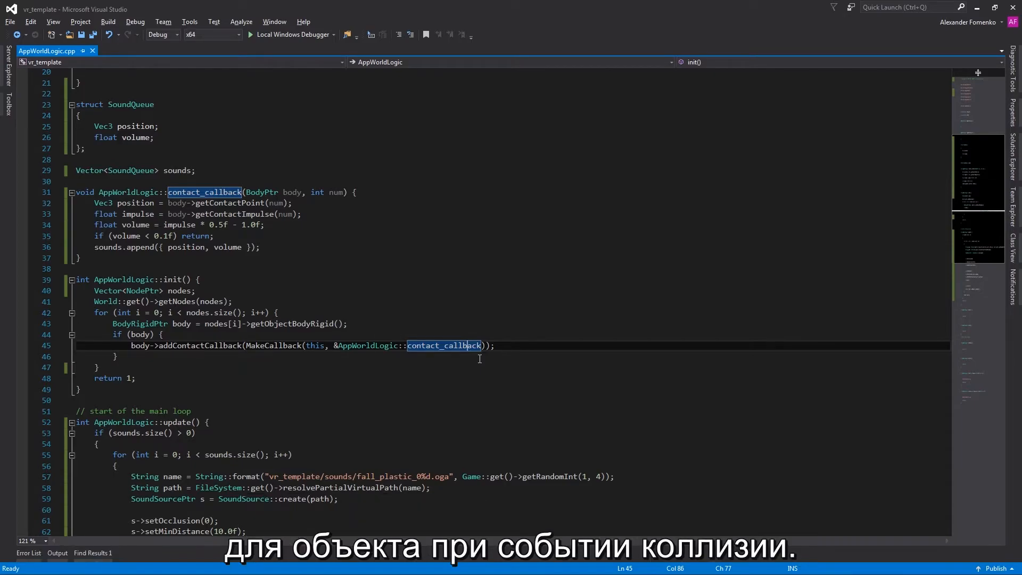
# Examine how contact_callback() gets the contact point and impulse and how update() creates and positions the sound source
pyautogui.click(260, 203)
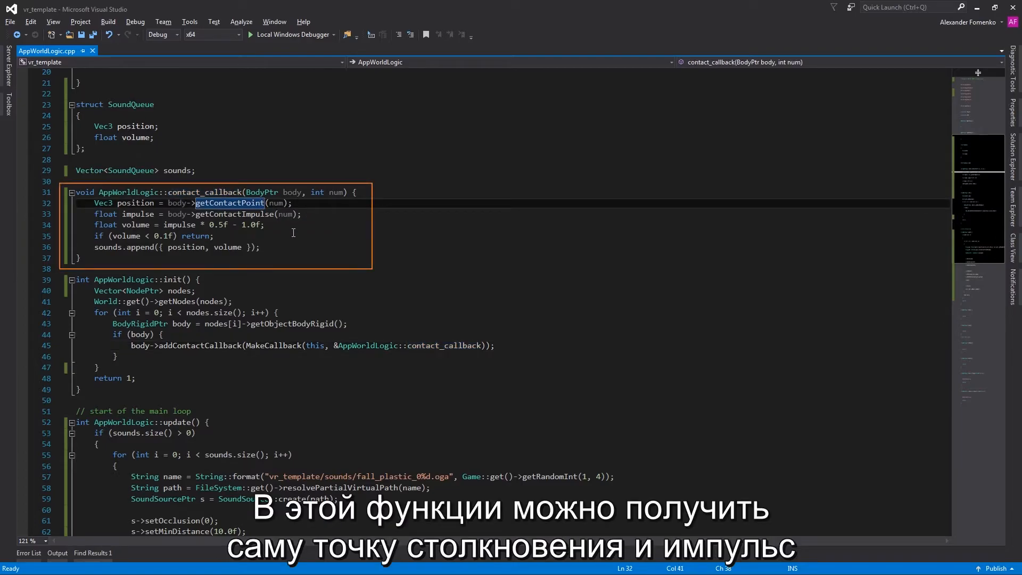
pyautogui.click(270, 214)
pyautogui.moveTo(974, 204); pyautogui.dragTo(973, 260)
pyautogui.click(675, 269)
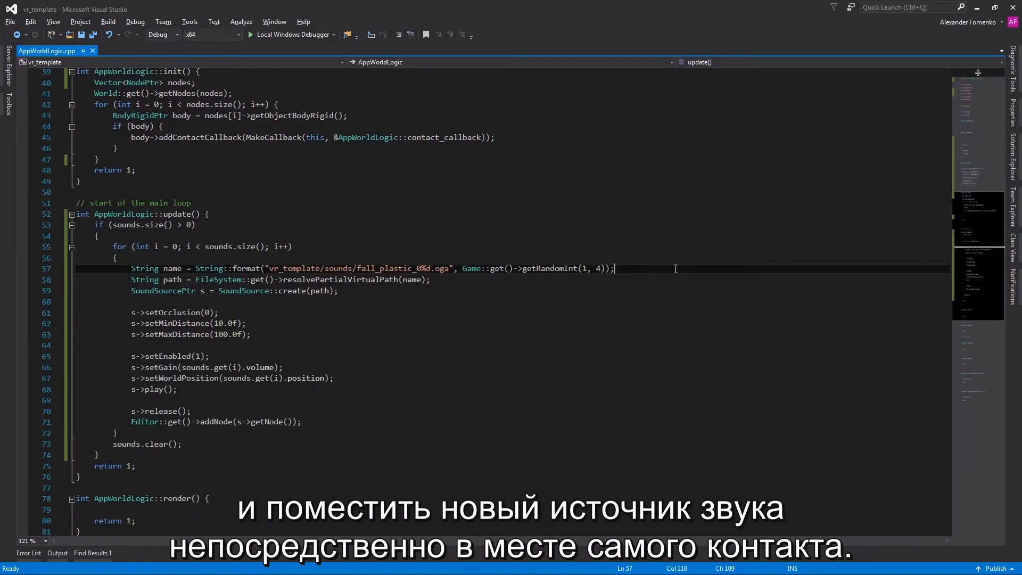
pyautogui.click(351, 376)
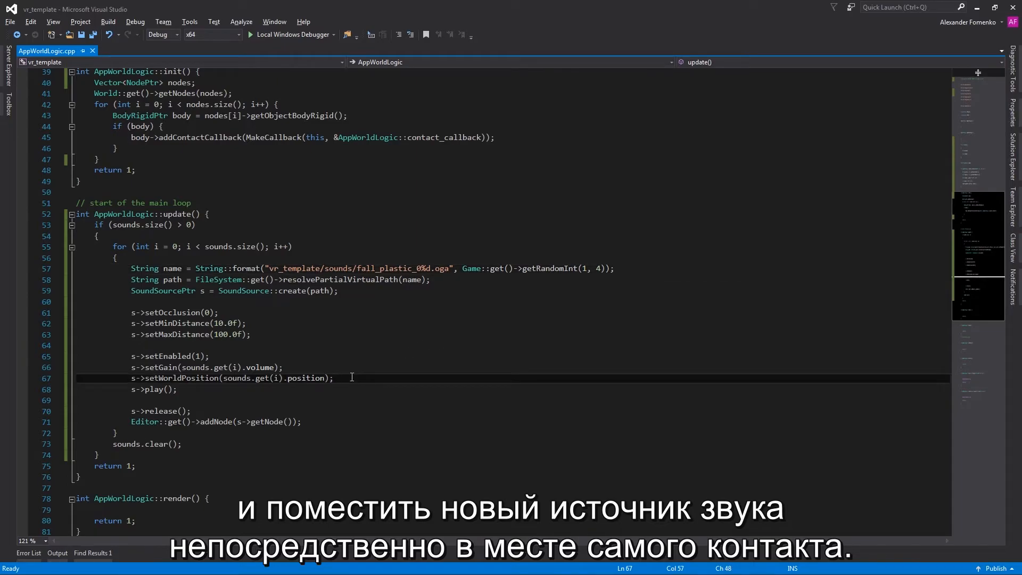
# Run the vr_template project in the local debugger and replay the falling objects with the world_reload console command
pyautogui.click(302, 38)
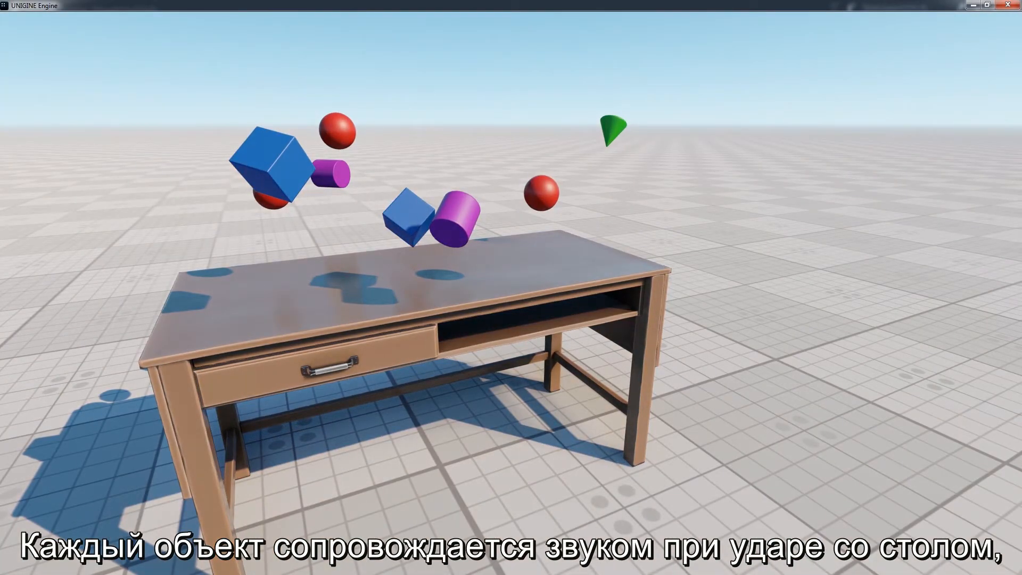
pyautogui.press('`')
pyautogui.write('world_reload')
pyautogui.press('Return')
pyautogui.press('`')
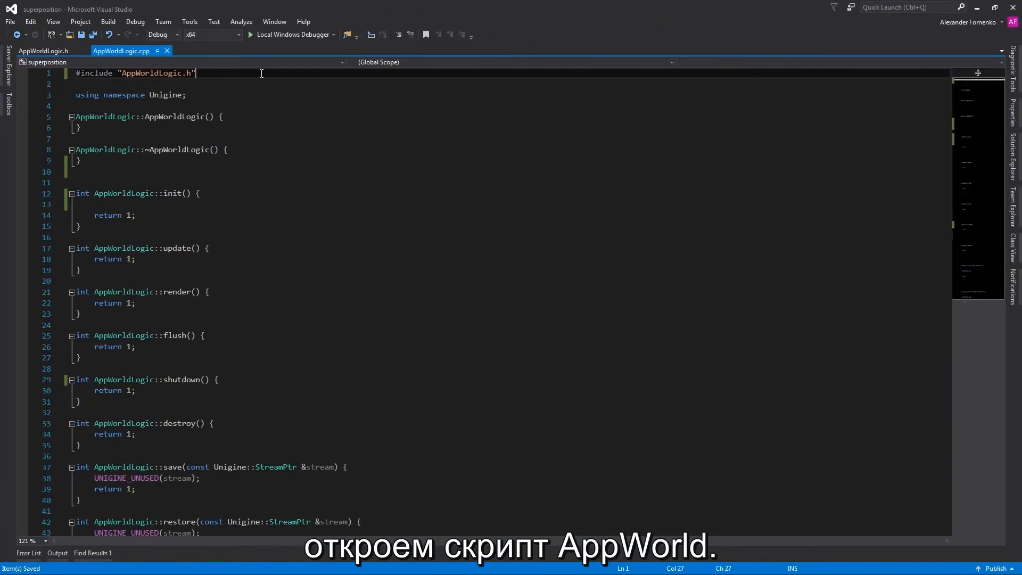
# Include the UnigineSounds.h and UnigineFileSystem.h headers below AppWorldLogic.h in the superposition project's AppWorldLogic.cpp
pyautogui.write('#include <UnigineS')
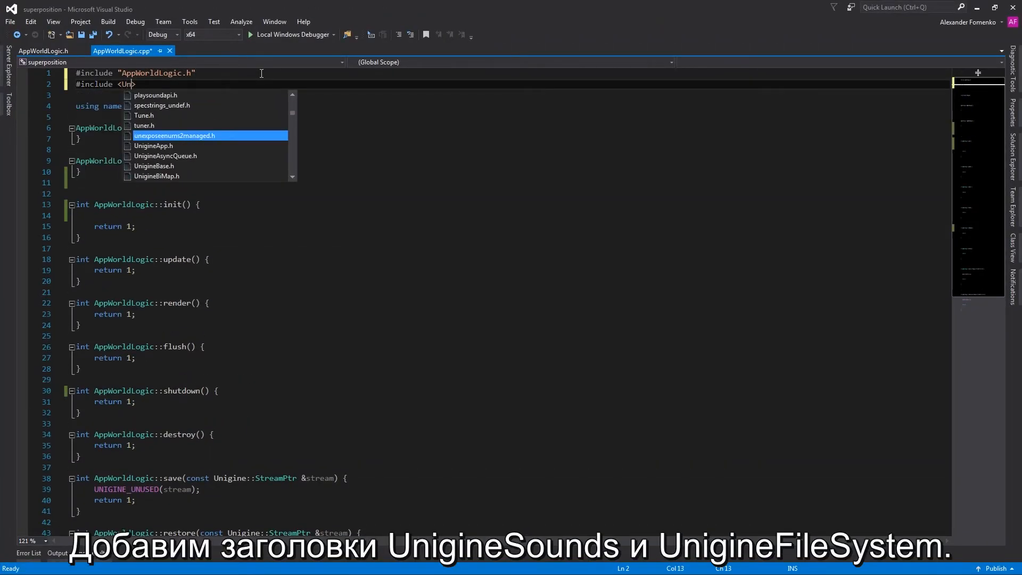
pyautogui.write('ounds')
pyautogui.press('Tab')
pyautogui.press('Return')
pyautogui.write('#incl')
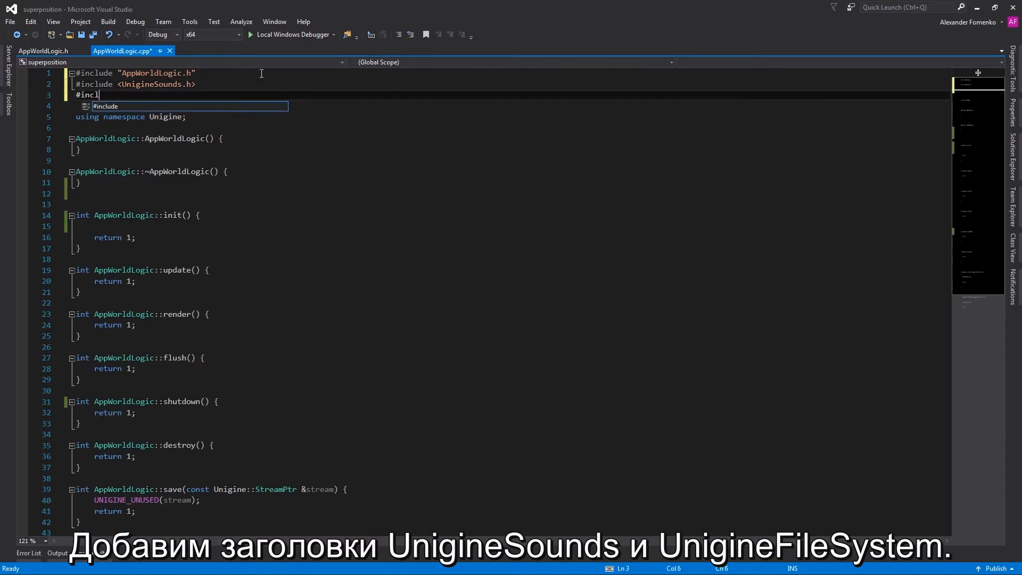
pyautogui.write('ude <UnigineFi>')
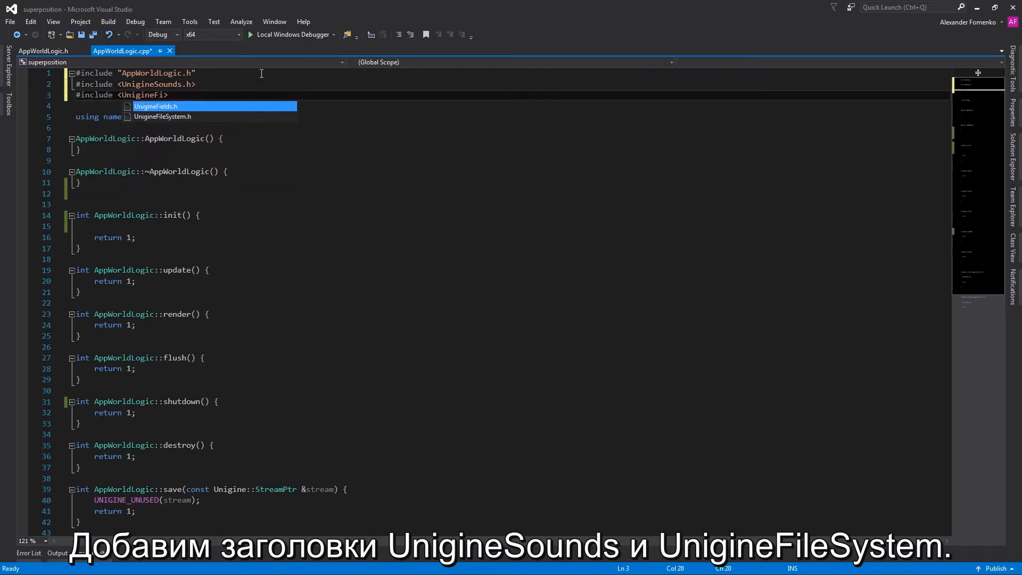
pyautogui.press('Tab')
# Declare the global variable "AmbientSourcePtr music;" above the init() function
pyautogui.click(218, 192)
pyautogui.press('Return')
pyautogui.write('AmbientSourcePtr music;')
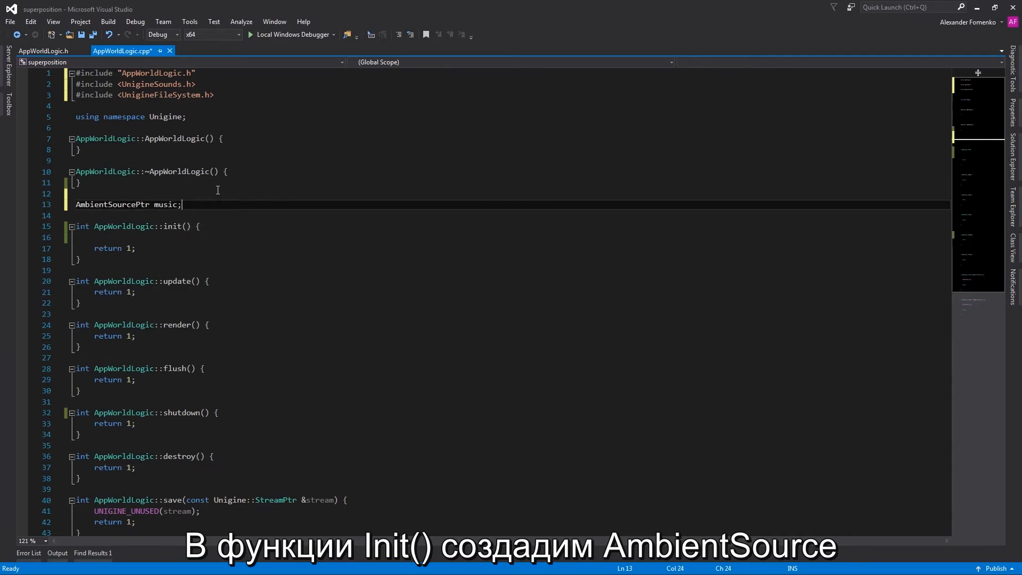
# In init(), assign music an AmbientSource created from the resolved virtual path "superposition/sounds/soundtracks/soundtrack.oga"
pyautogui.click(203, 238)
pyautogui.write('music = ')
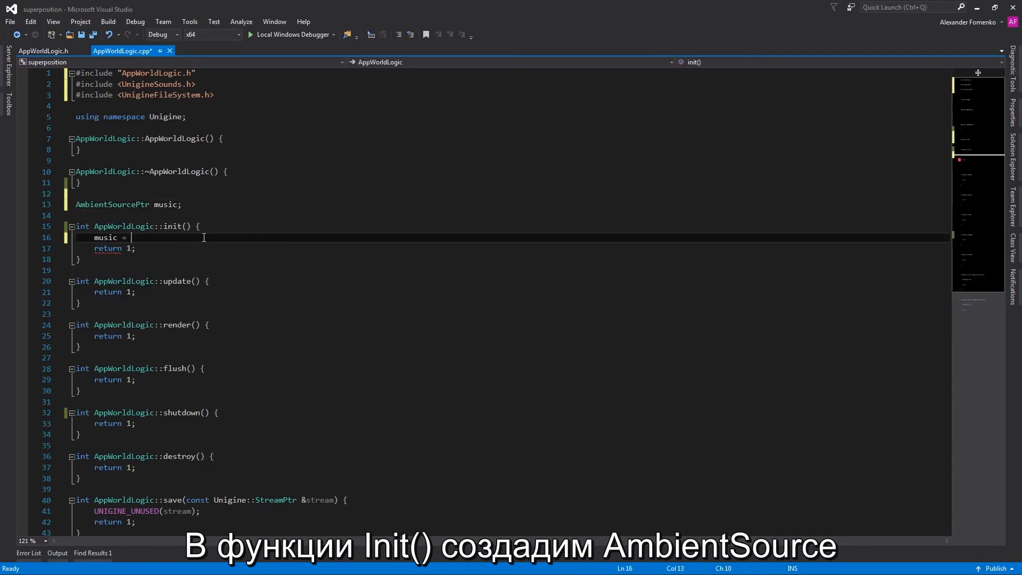
pyautogui.write('AmbientSource::create(FileSystem::get()')
pyautogui.press('BackSpace')
pyautogui.write('File')
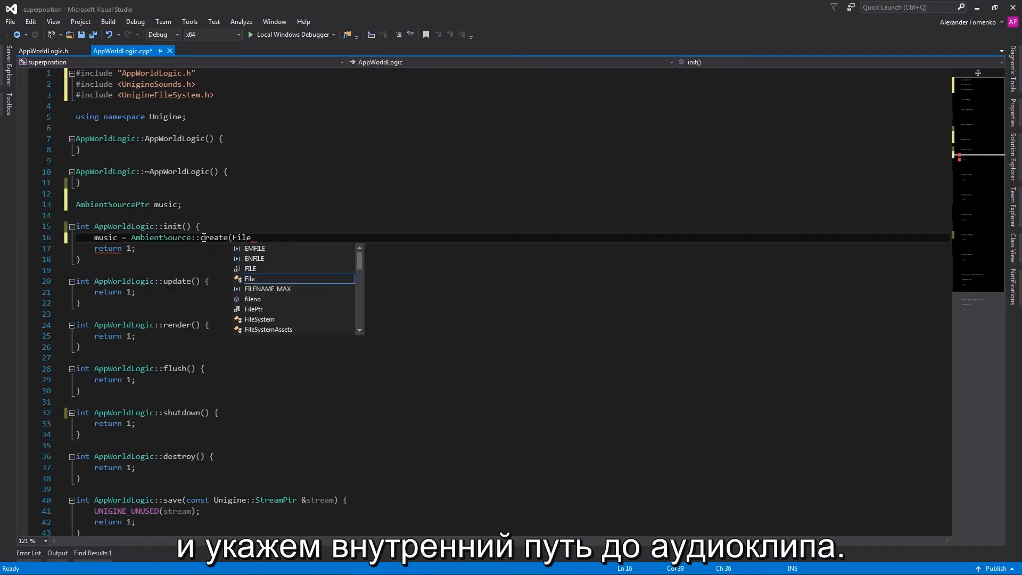
pyautogui.write('System::get()->resolvePartialVirtualPath("superpositio')
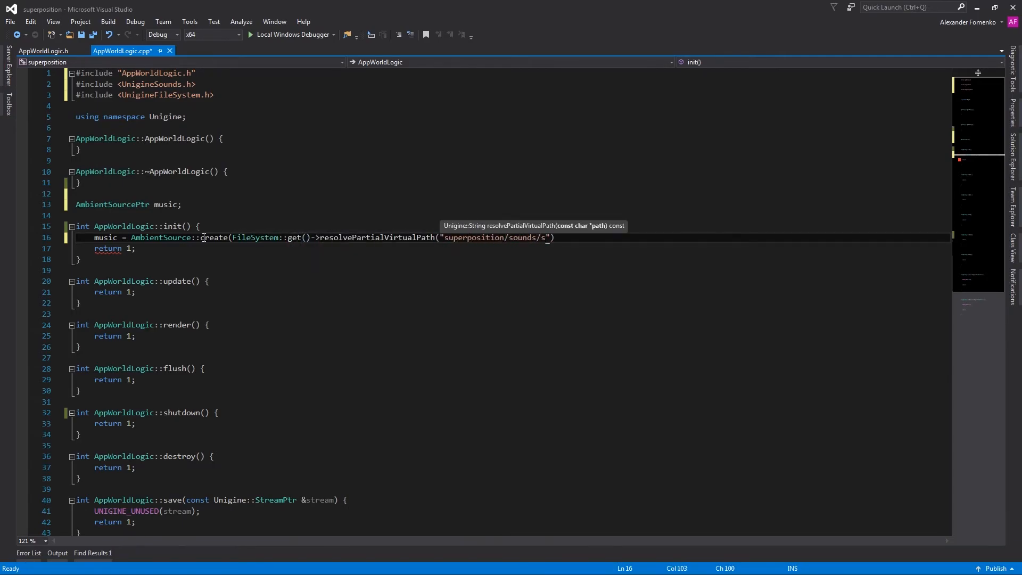
pyautogui.write('n/sounds/soundtracks/soundtrack.oga"));')
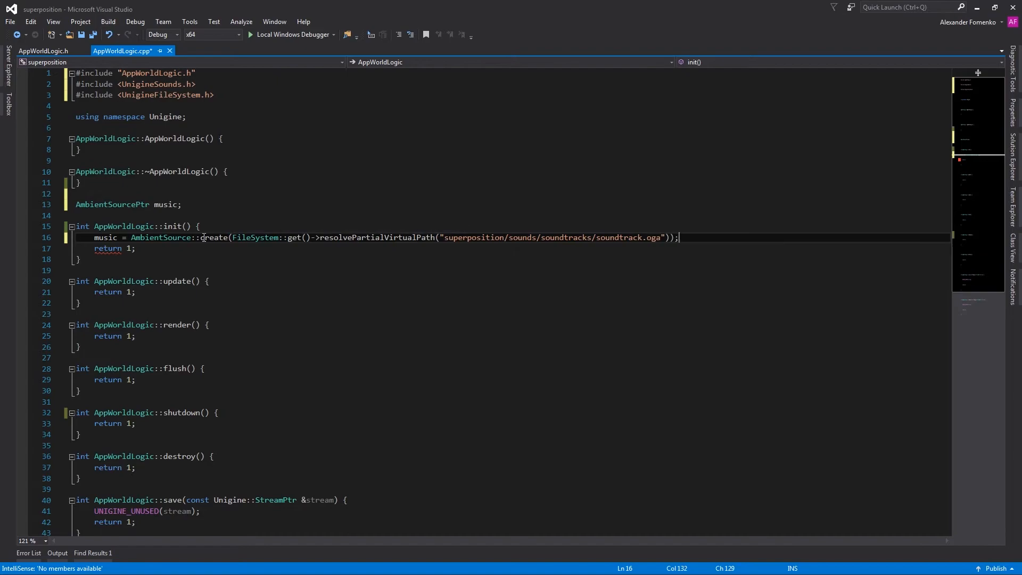
# Make the music loop and start playing in init() with music->setLoop(1); and music->play();
pyautogui.press('Return')
pyautogui.write('music->setLoop(1);')
pyautogui.press('Return')
pyautogui.write('music->play();')
# Add music->stop(); before the return in shutdown() and run the project in the local debugger
pyautogui.click(237, 436)
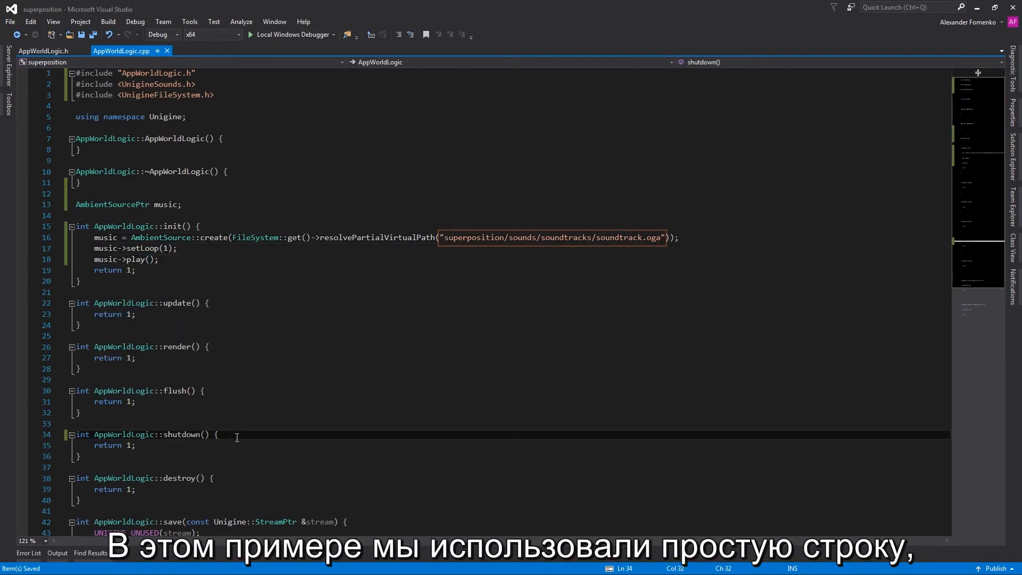
pyautogui.press('Return')
pyautogui.write('music->stop();')
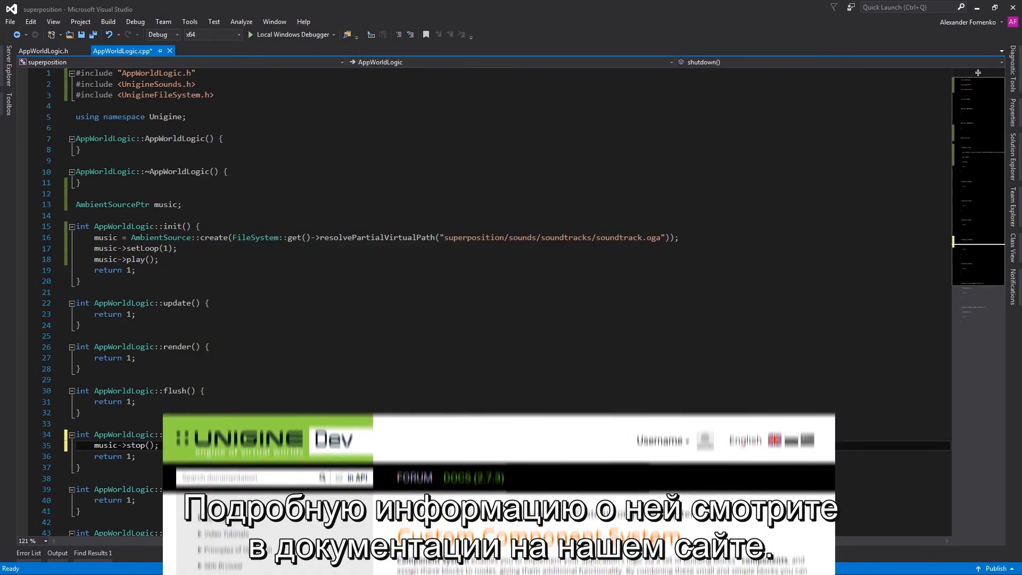
pyautogui.click(278, 34)
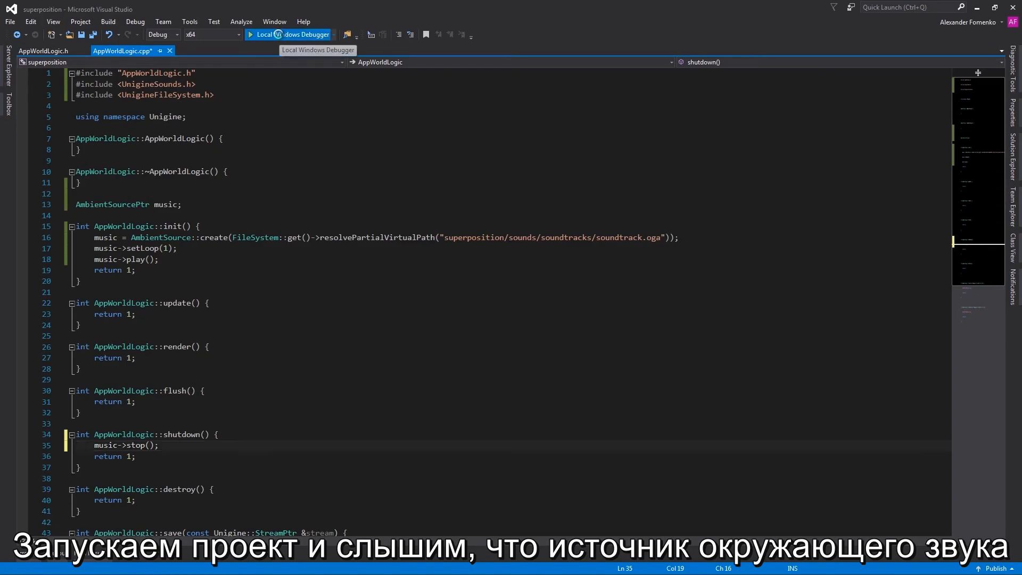